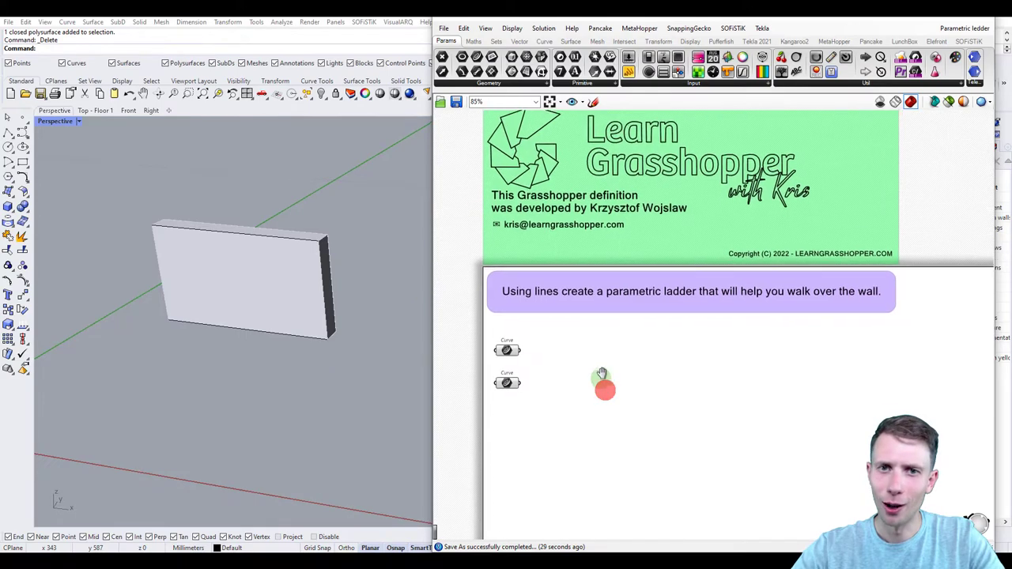
# Step: Examine the wall in the viewport and check which of its edges each of the two Curve parameters references
pyautogui.scroll(1, 547, 353)
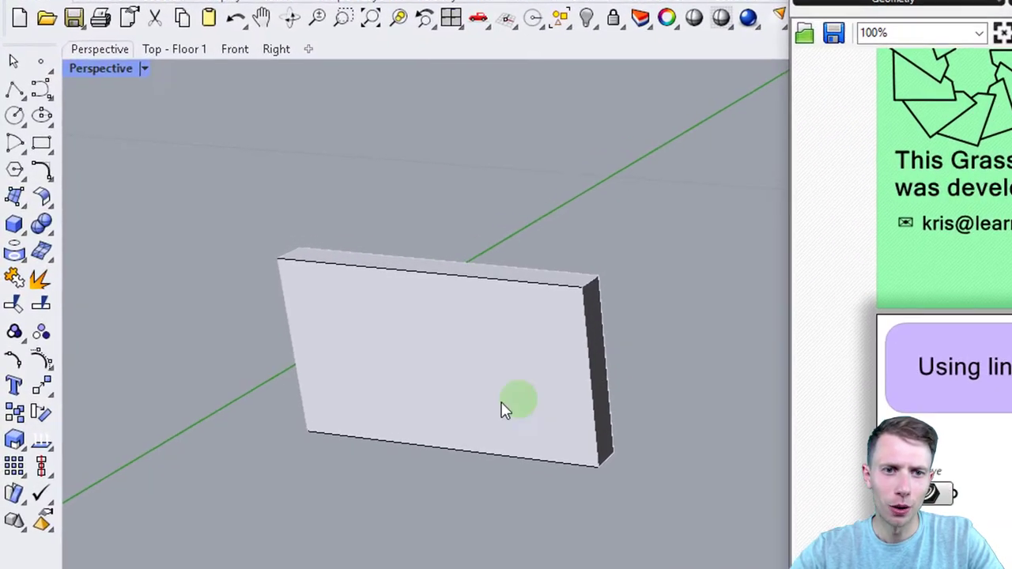
pyautogui.moveTo(323, 329); pyautogui.dragTo(328, 315, button='right')
pyautogui.scroll(-5, 518, 392)
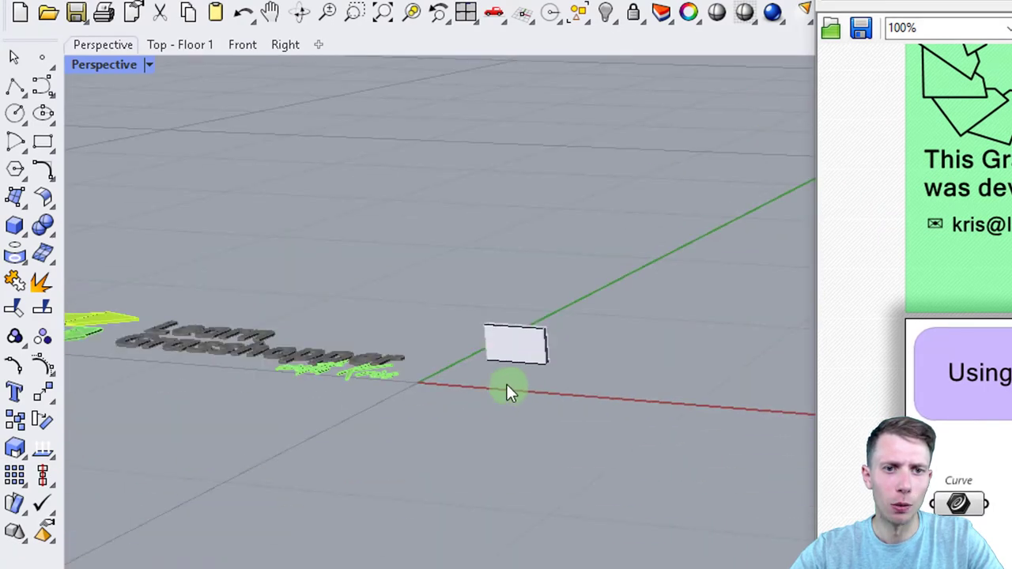
pyautogui.moveTo(509, 384); pyautogui.dragTo(478, 383, button='right')
pyautogui.scroll(5, 477, 380)
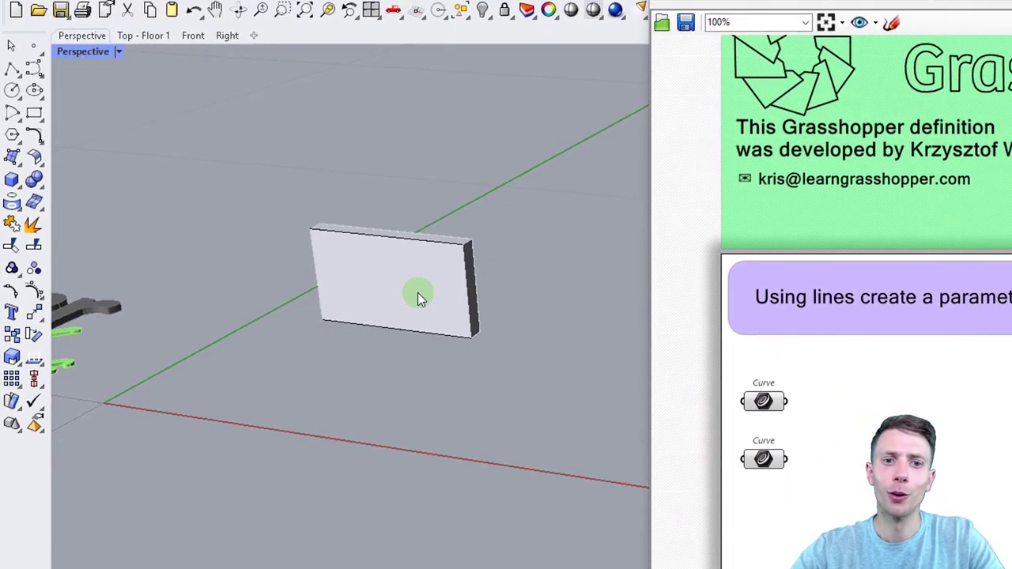
pyautogui.moveTo(396, 291); pyautogui.dragTo(428, 336, button='right')
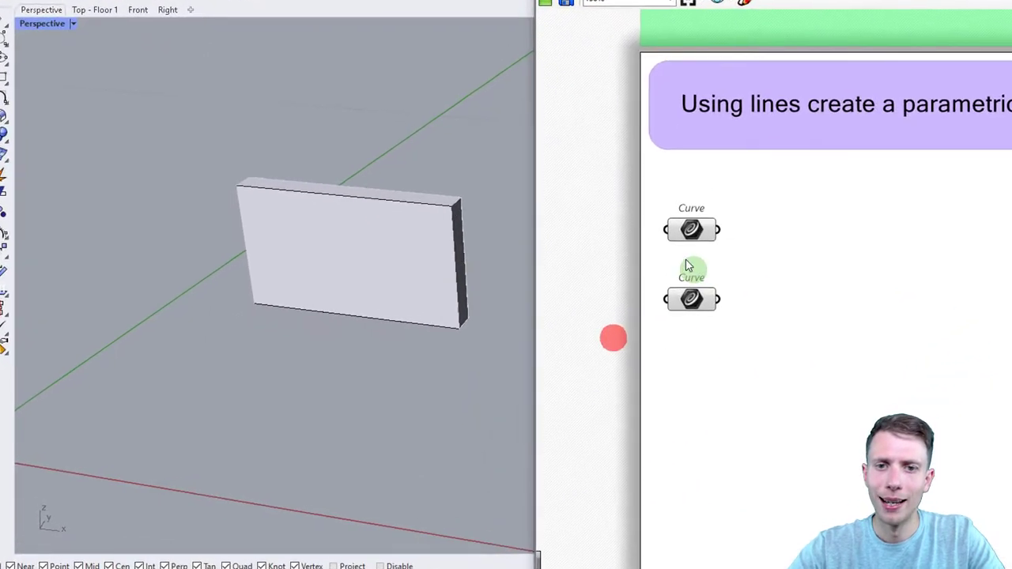
pyautogui.scroll(1, 693, 248)
pyautogui.moveTo(691, 246); pyautogui.dragTo(692, 190, button='right')
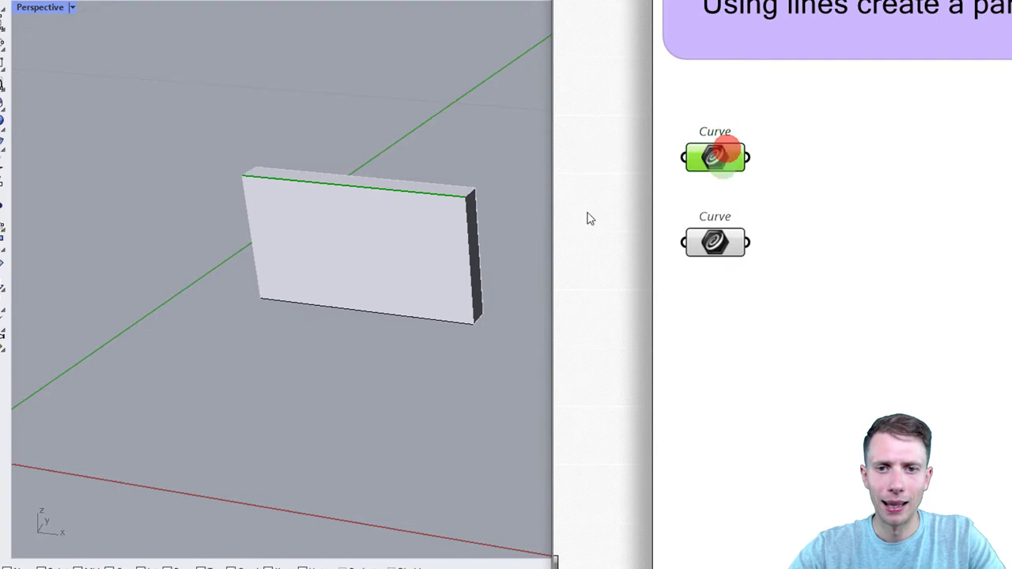
pyautogui.scroll(8, 360, 269)
pyautogui.scroll(-8, 359, 268)
pyautogui.moveTo(358, 267); pyautogui.dragTo(345, 259, button='right')
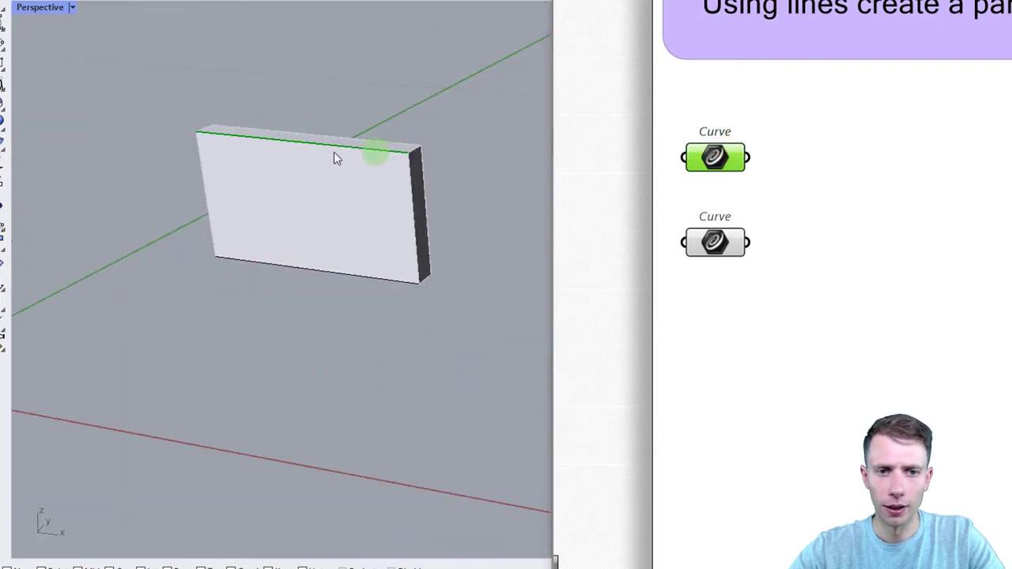
pyautogui.scroll(3, 248, 135)
pyautogui.scroll(-3, 190, 129)
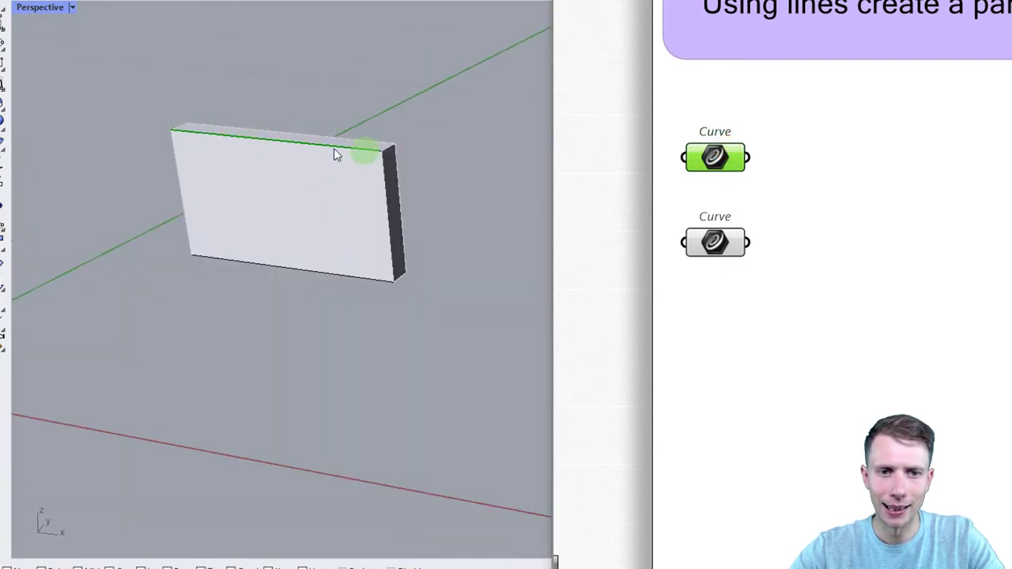
pyautogui.click(716, 242)
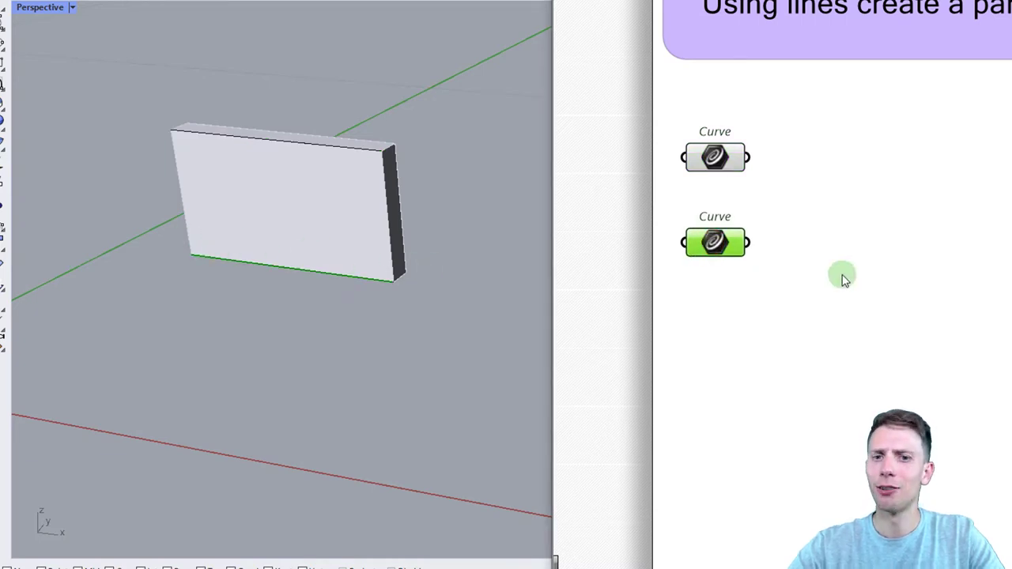
# Step: Move the lower Curve parameter further down, vertically aligned with the upper one, to leave more space between them
pyautogui.moveTo(827, 271); pyautogui.dragTo(749, 237, button='right')
pyautogui.moveTo(749, 236); pyautogui.dragTo(706, 117)
pyautogui.moveTo(675, 179); pyautogui.dragTo(679, 221)
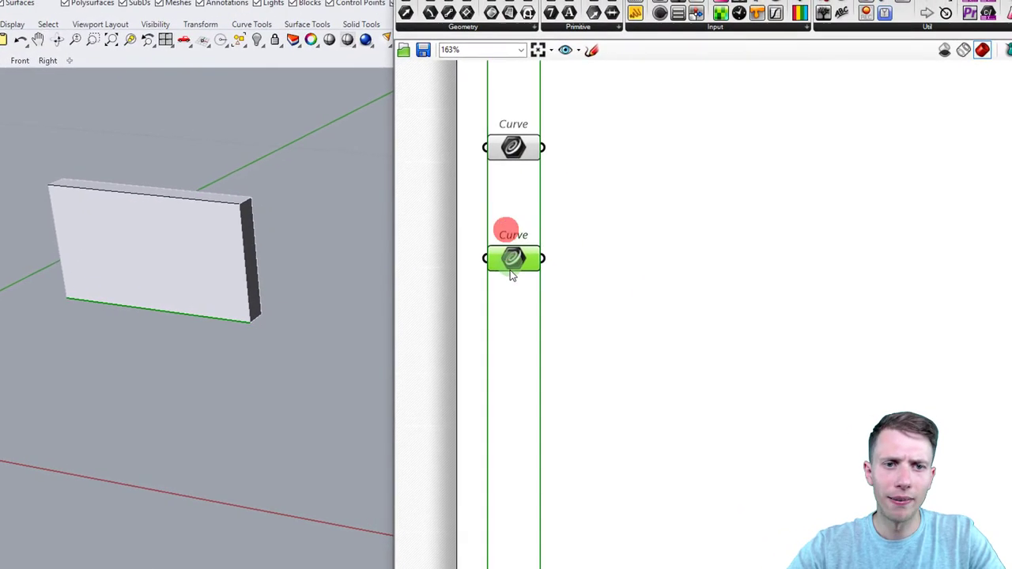
pyautogui.moveTo(510, 272); pyautogui.dragTo(510, 279)
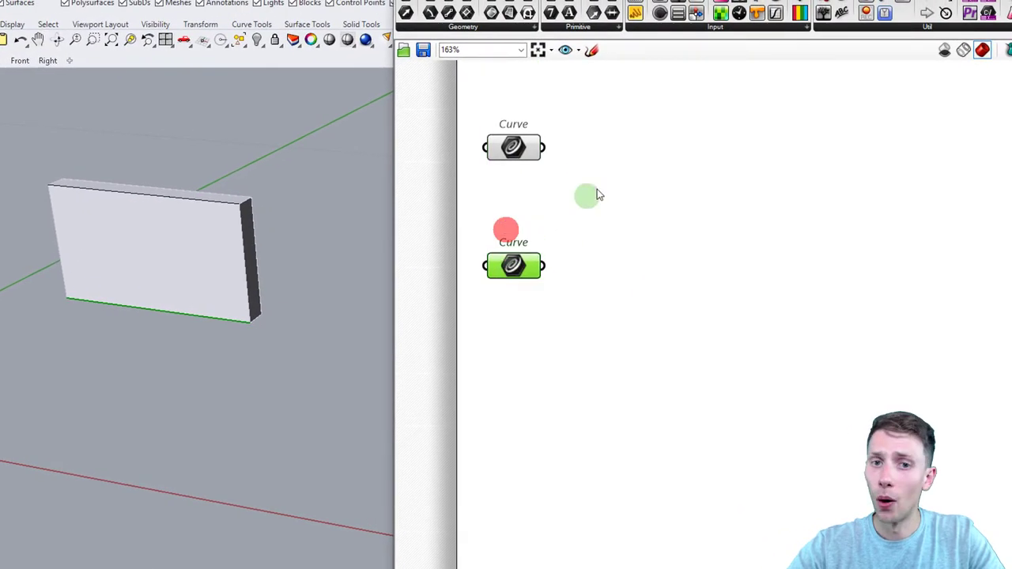
# Step: Add a Curve Middle component, feed it the upper Curve parameter, and align it beside that parameter
pyautogui.doubleClick(651, 157)
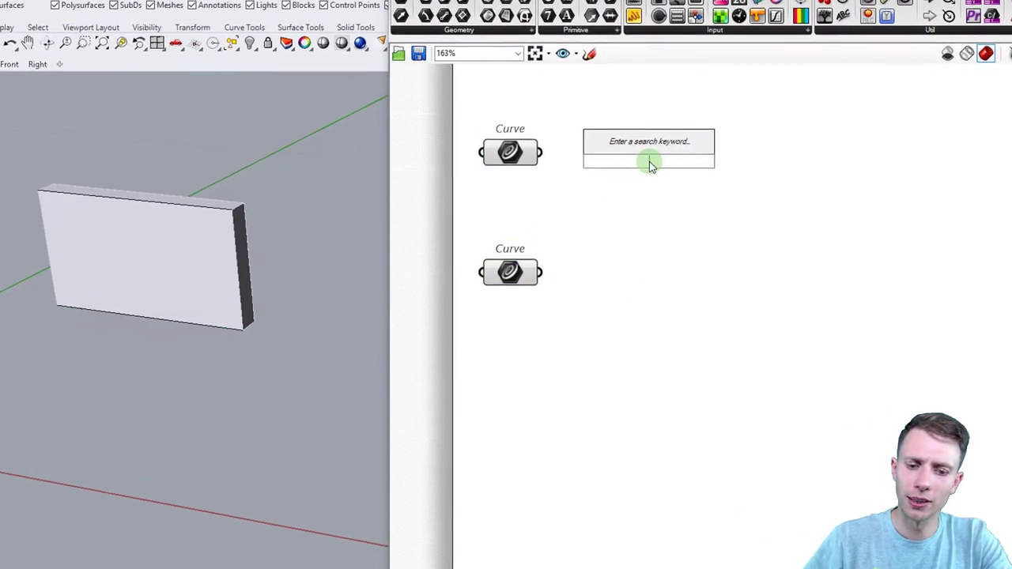
pyautogui.write('mid')
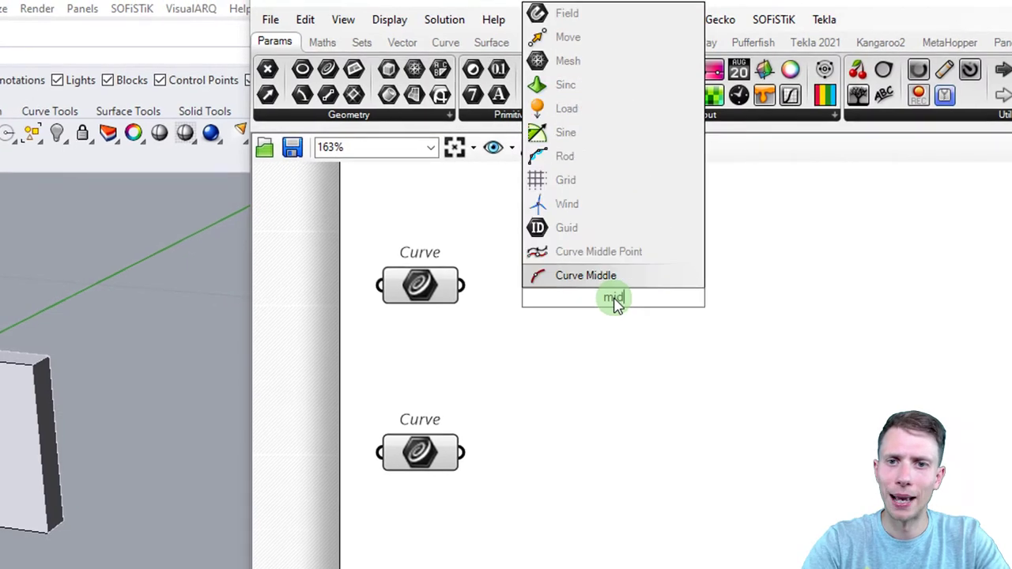
pyautogui.press('Return')
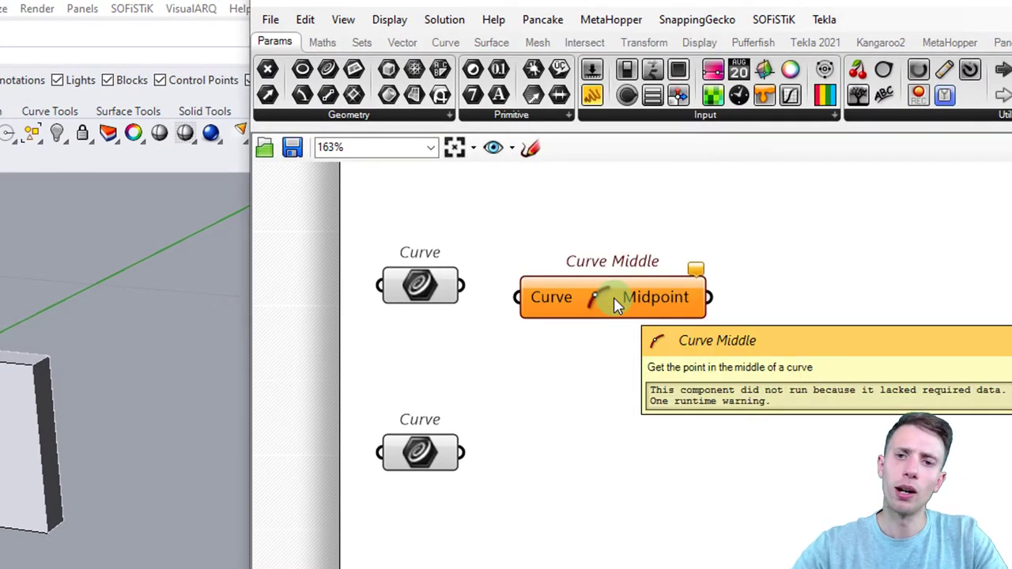
pyautogui.moveTo(465, 283); pyautogui.dragTo(518, 298)
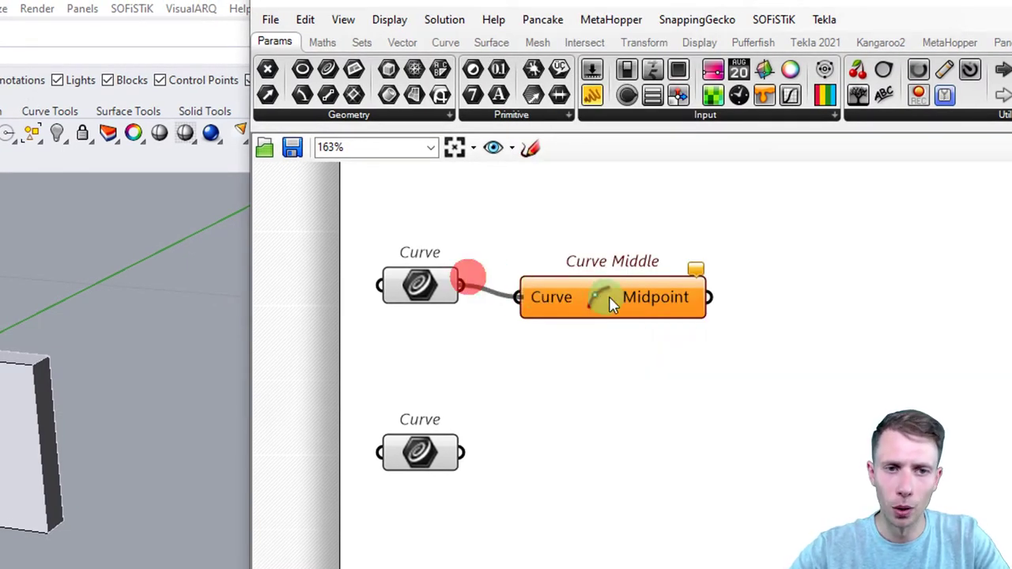
pyautogui.moveTo(630, 294)
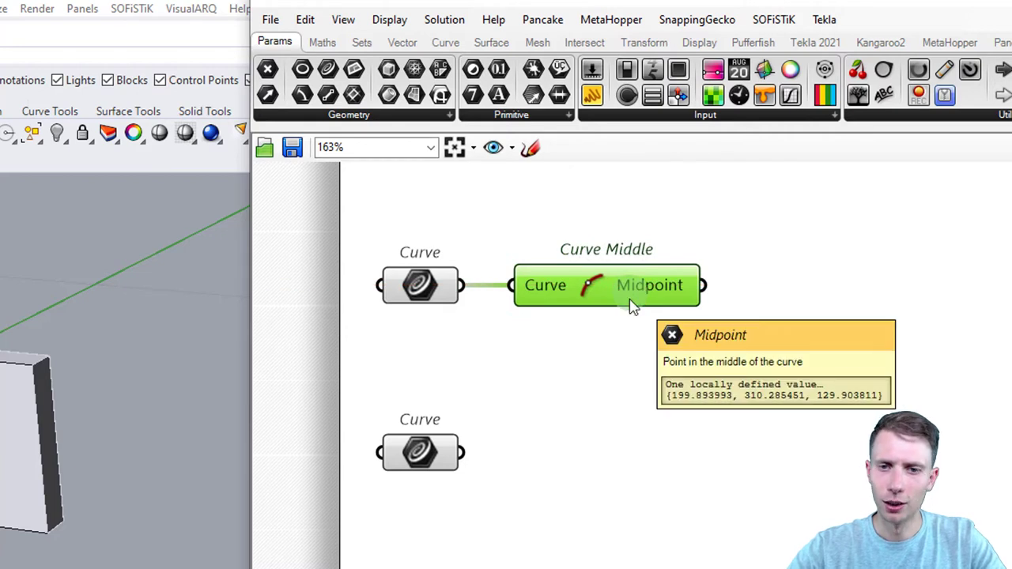
pyautogui.moveTo(603, 286); pyautogui.dragTo(607, 291)
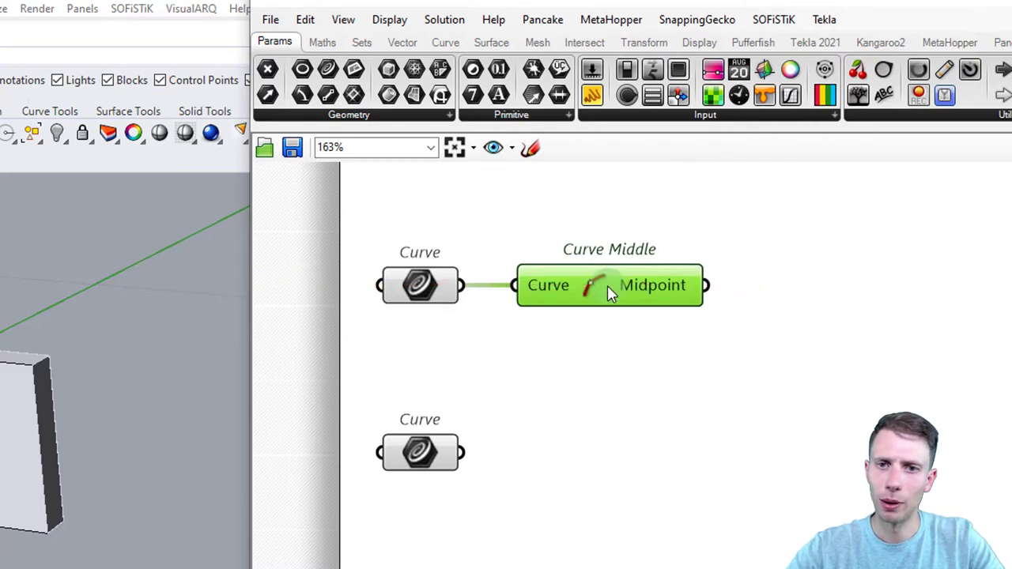
# Step: Locate where the Curve Middle component is stored in the component library
pyautogui.keyDown('ctrl'); pyautogui.keyDown('alt'); pyautogui.click(602, 284); pyautogui.keyUp('alt'); pyautogui.keyUp('ctrl')
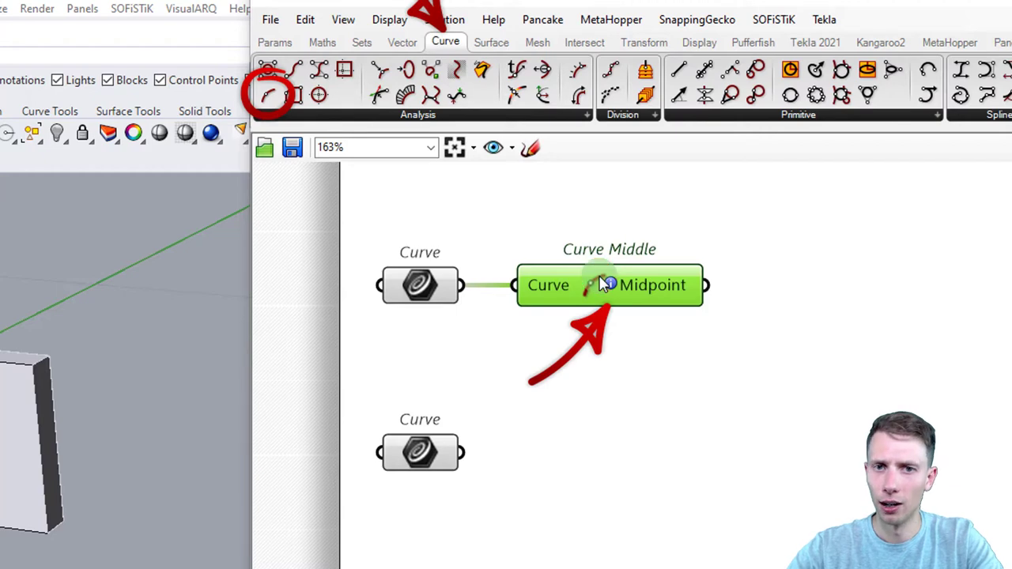
pyautogui.click(454, 116)
pyautogui.click(905, 303)
# Step: Duplicate the Curve Middle component, place the copy beside the lower Curve parameter, and feed it that curve instead
pyautogui.click(604, 294)
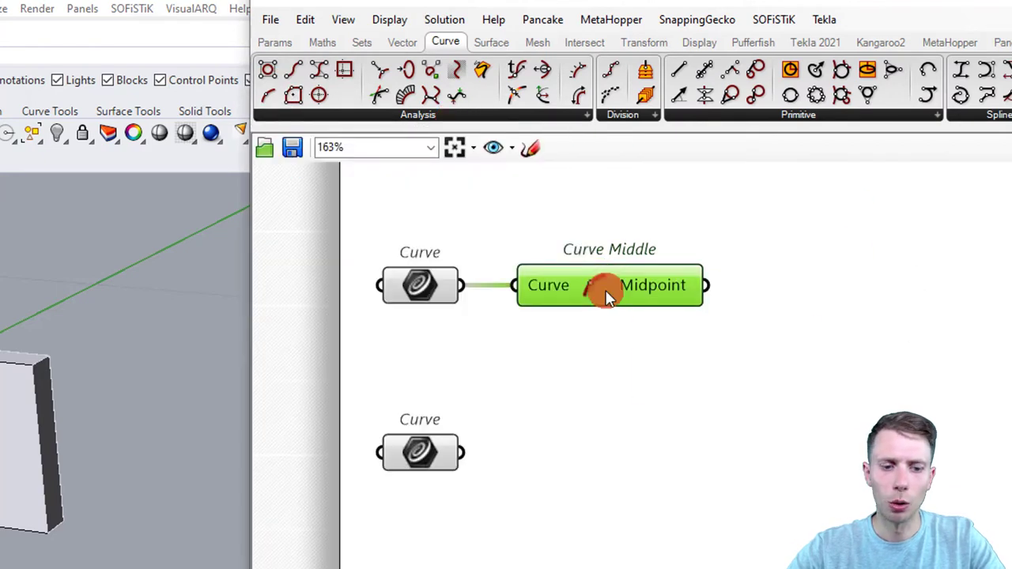
pyautogui.hotkey('ctrl', 'c')
pyautogui.hotkey('ctrl', 'v')
pyautogui.moveTo(606, 316); pyautogui.dragTo(590, 462)
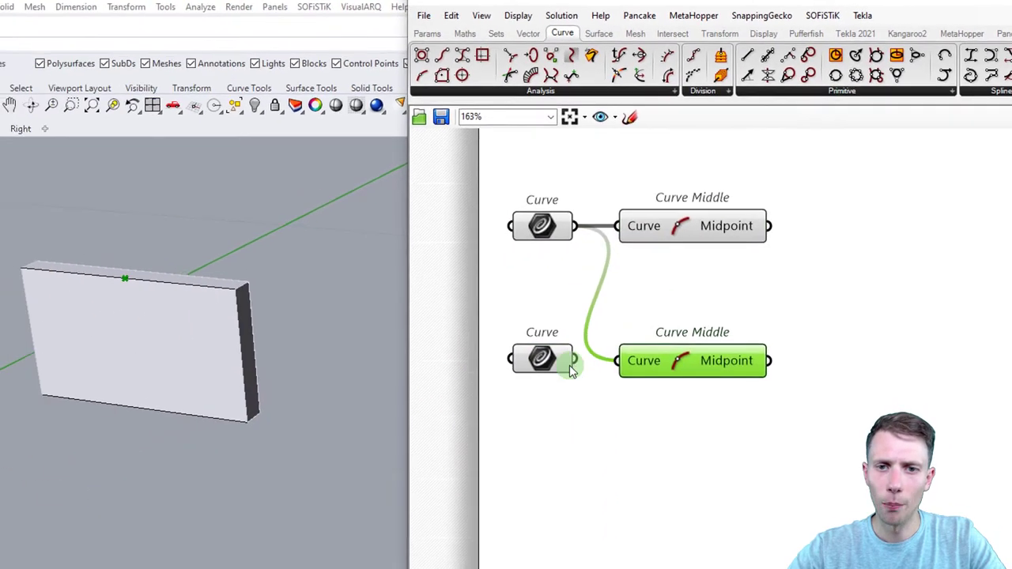
pyautogui.moveTo(575, 360)
pyautogui.mouseDown()
pyautogui.moveTo(609, 369)
pyautogui.moveTo(629, 352)
pyautogui.mouseUp()
# Step: Check which wall edges and midpoints the Curve parameters and Curve Middle components produce in the viewport
pyautogui.click(556, 347)
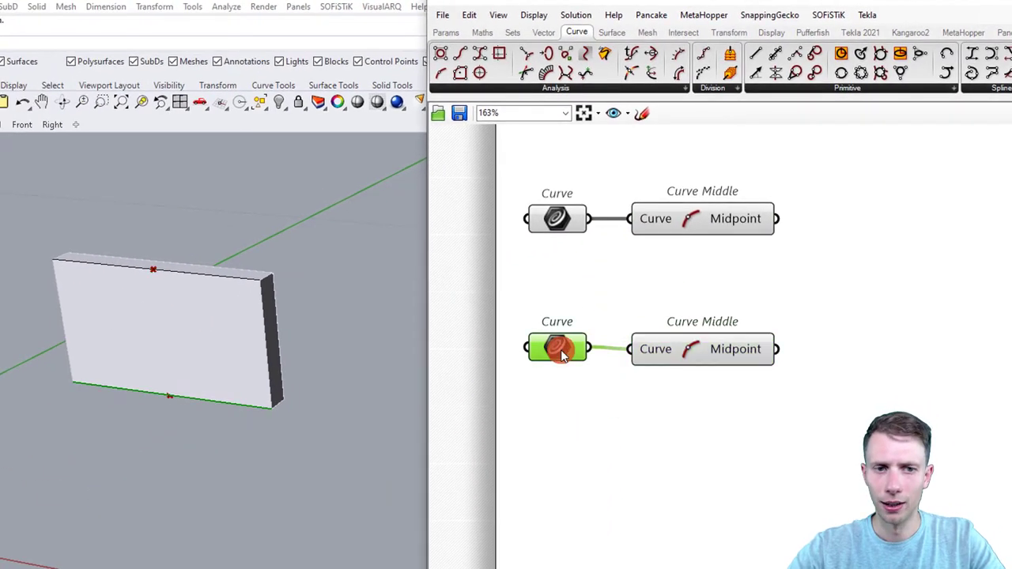
pyautogui.click(564, 221)
pyautogui.click(732, 221)
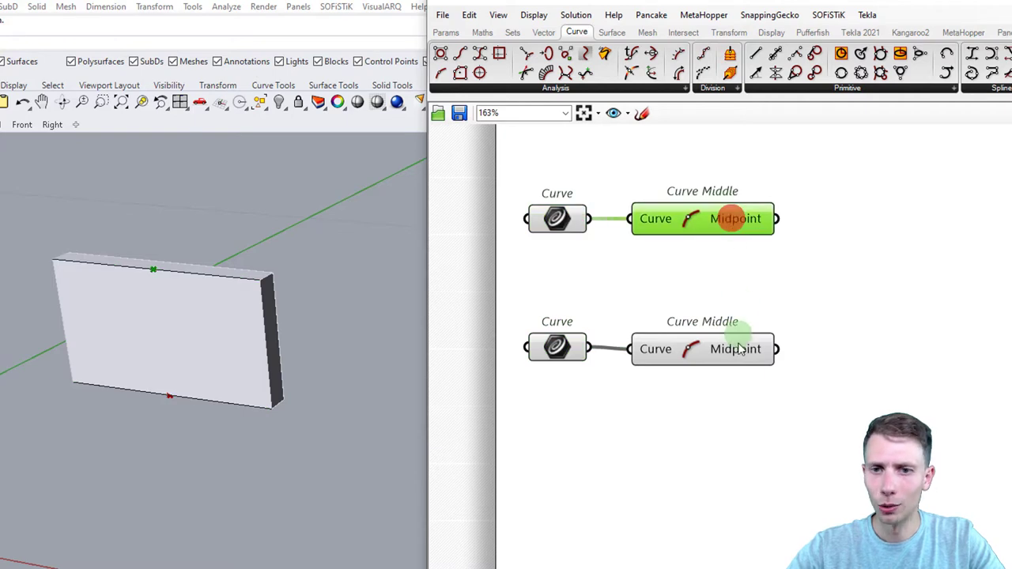
pyautogui.moveTo(728, 219); pyautogui.dragTo(769, 228, button='right')
pyautogui.scroll(3, 627, 243)
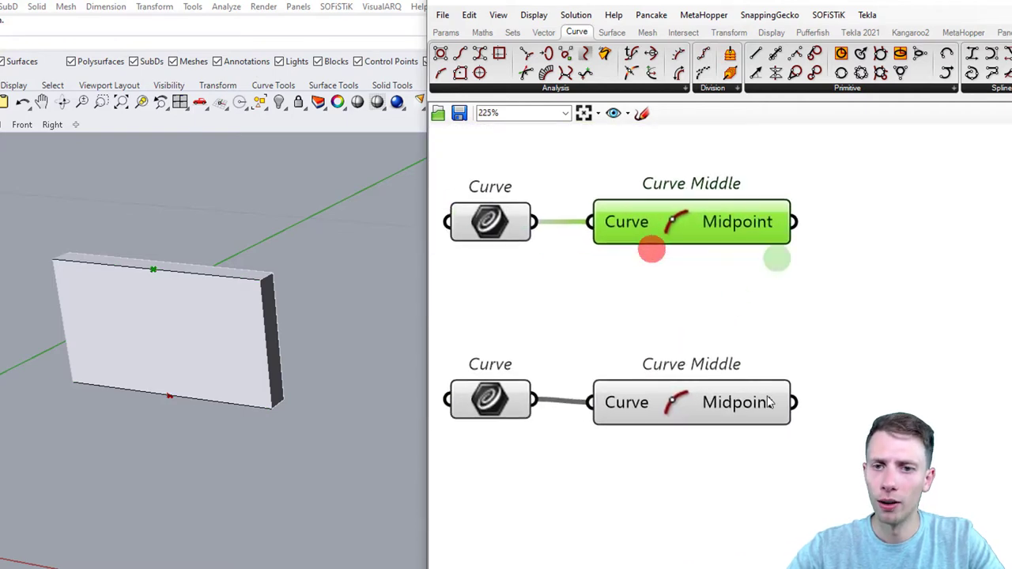
pyautogui.moveTo(757, 406)
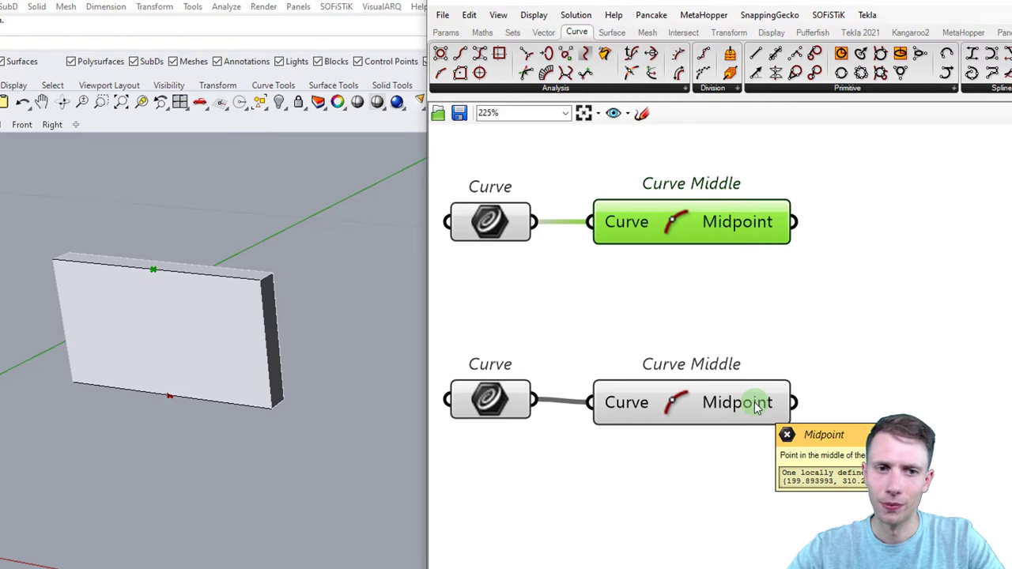
pyautogui.scroll(-4, 221, 374)
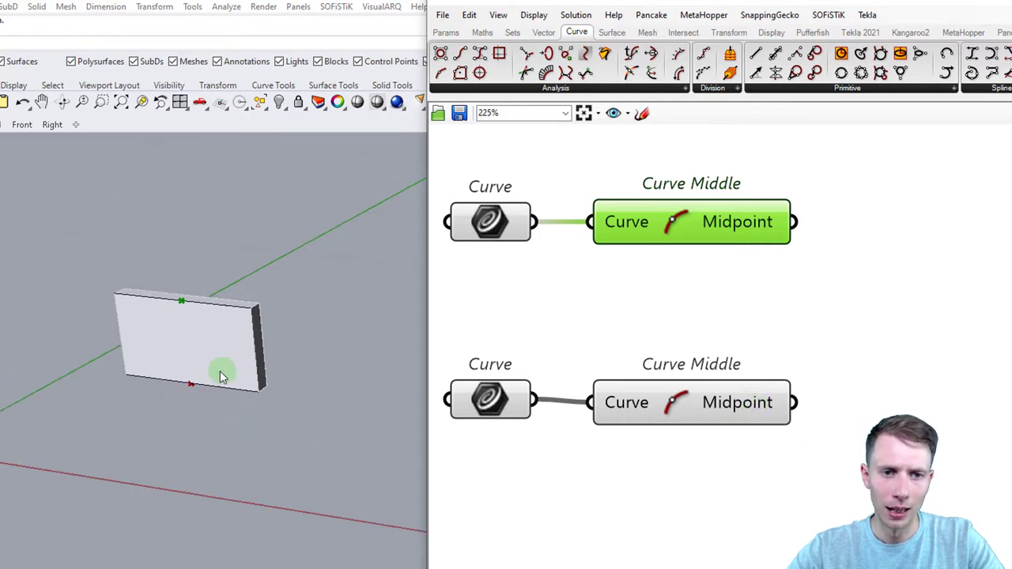
pyautogui.moveTo(207, 368)
pyautogui.mouseDown(button='right')
pyautogui.moveTo(184, 361)
pyautogui.moveTo(207, 369)
pyautogui.mouseUp(button='right')
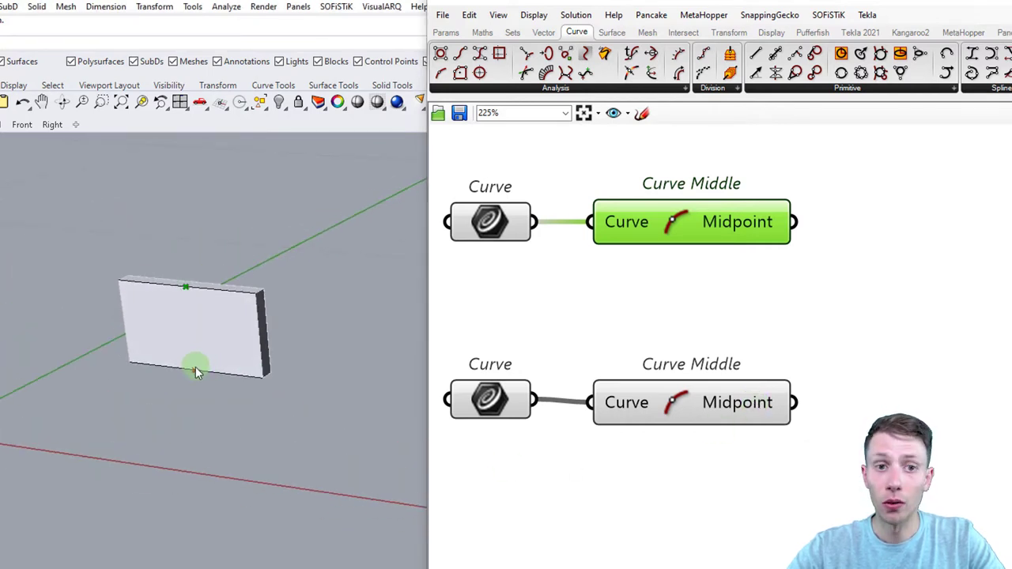
# Step: Add a Line component with the upper curve's midpoint as Start Point and the lower curve's midpoint as End Point
pyautogui.moveTo(841, 327); pyautogui.dragTo(752, 357, button='right')
pyautogui.doubleClick(828, 332)
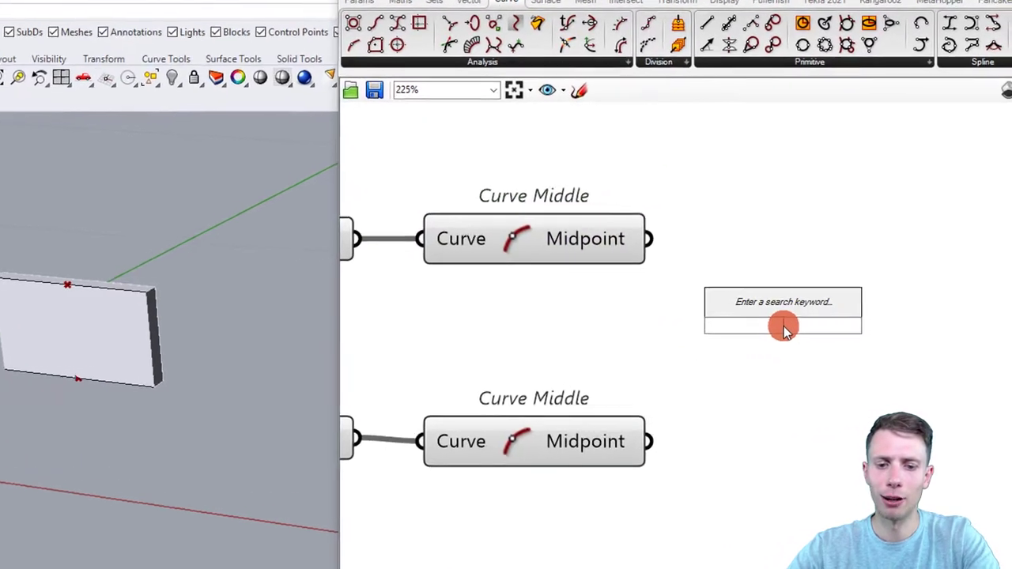
pyautogui.write('line')
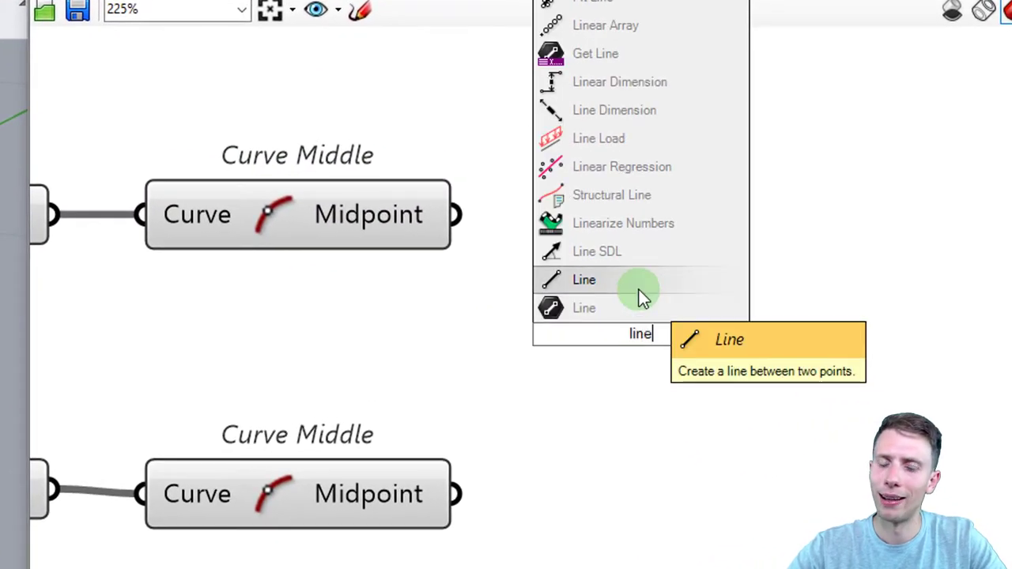
pyautogui.click(552, 285)
pyautogui.moveTo(453, 220); pyautogui.dragTo(486, 310)
pyautogui.moveTo(457, 493); pyautogui.dragTo(486, 359)
pyautogui.click(655, 337)
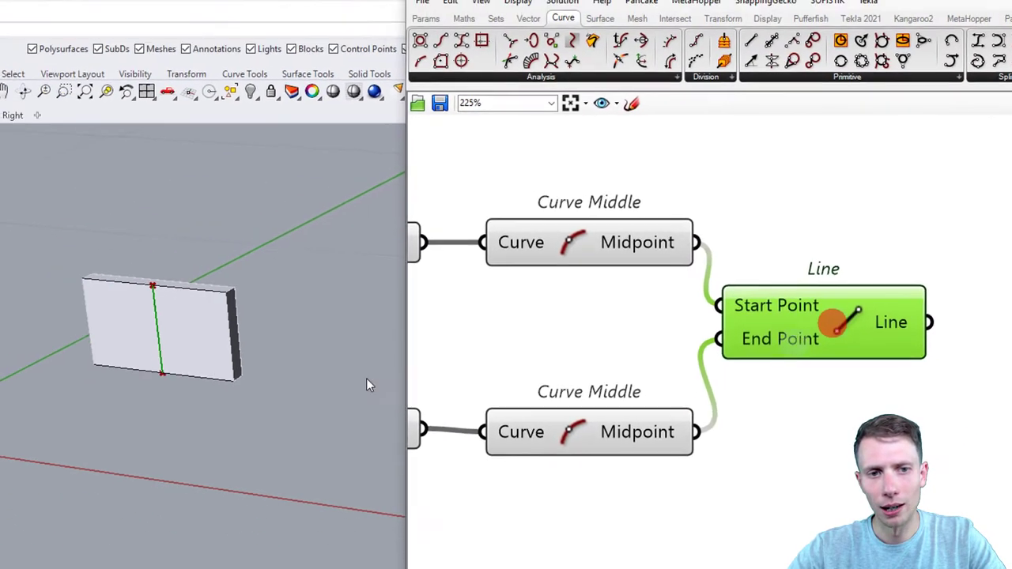
# Step: Examine the line on the wall, the lower edge's midpoint, and the world axis directions in the viewport
pyautogui.moveTo(96, 374); pyautogui.dragTo(205, 366, button='right')
pyautogui.scroll(-6, 120, 356)
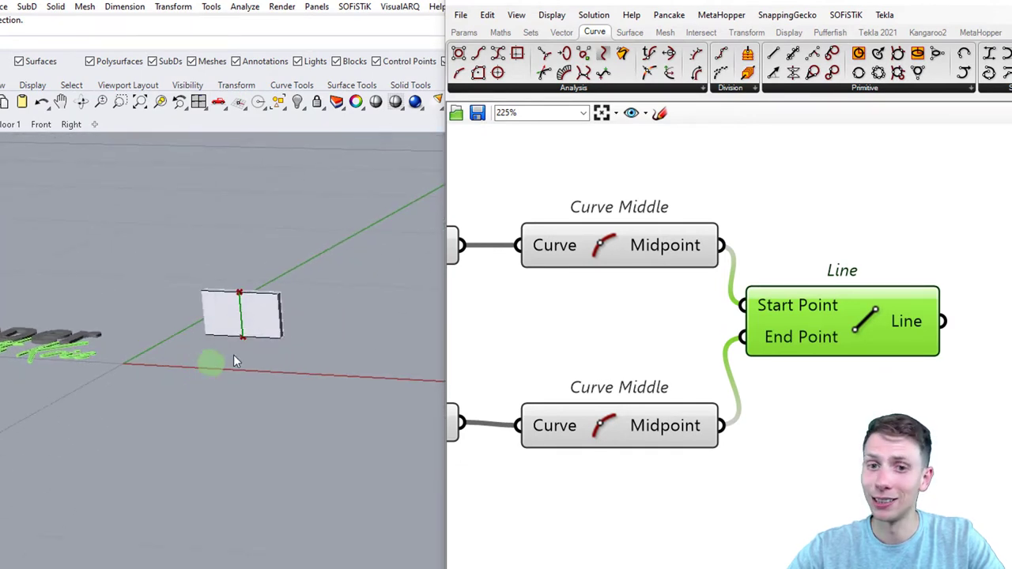
pyautogui.scroll(5, 229, 332)
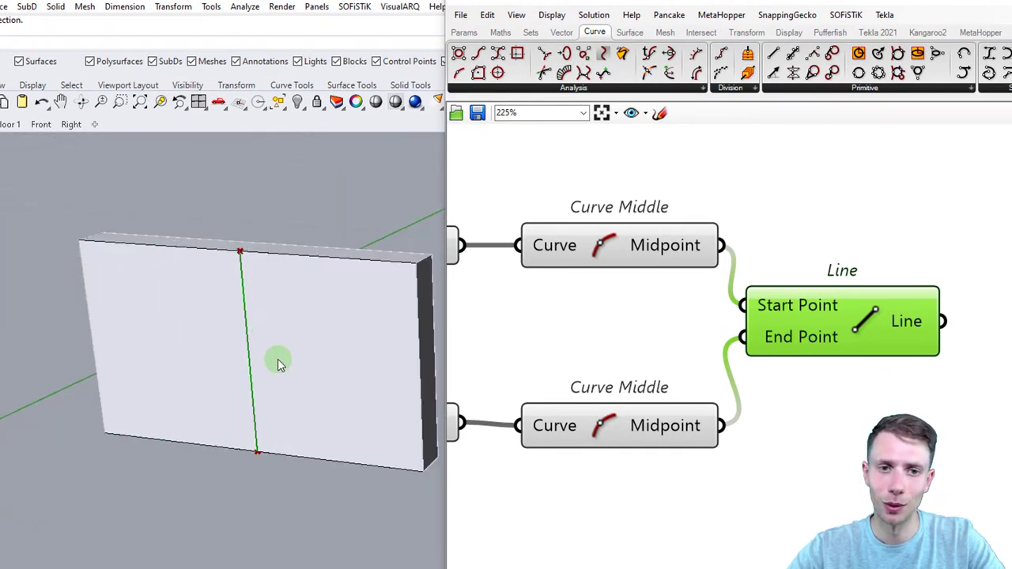
pyautogui.moveTo(659, 431); pyautogui.dragTo(704, 379, button='right')
pyautogui.scroll(-5, 377, 364)
pyautogui.moveTo(371, 364); pyautogui.dragTo(317, 374, button='right')
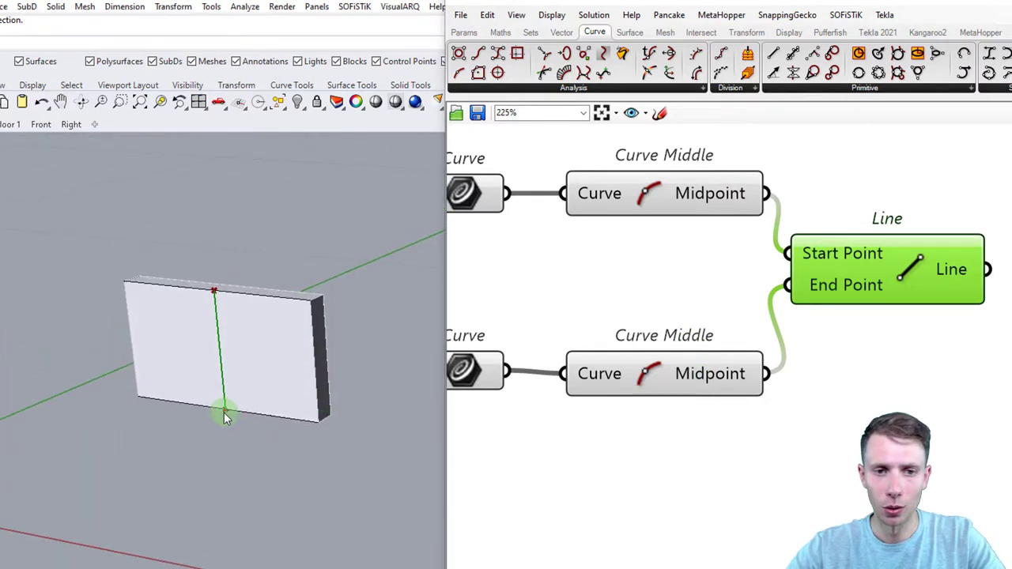
pyautogui.click(684, 384)
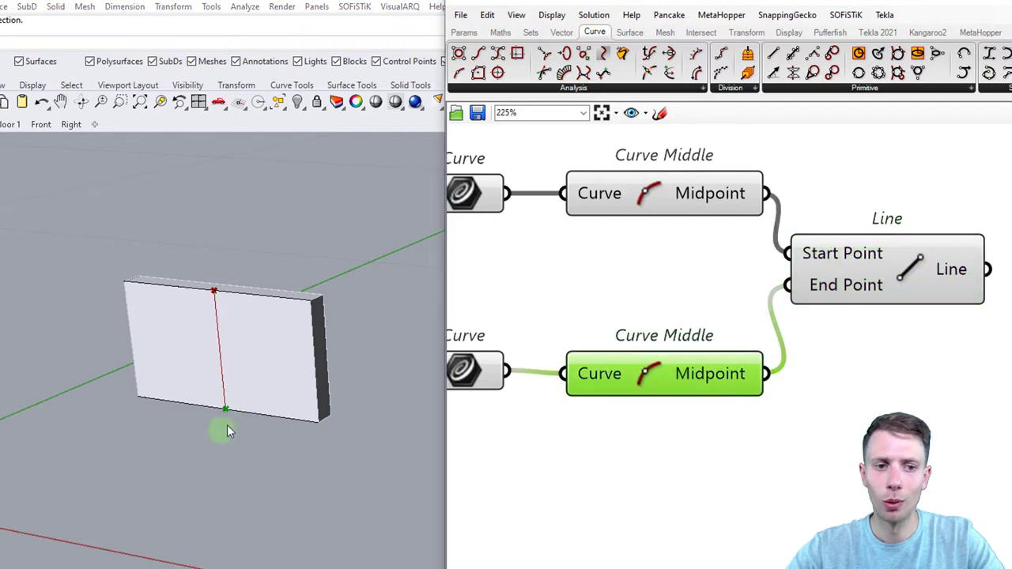
pyautogui.moveTo(176, 454); pyautogui.dragTo(196, 453, button='right')
pyautogui.scroll(-4, 194, 453)
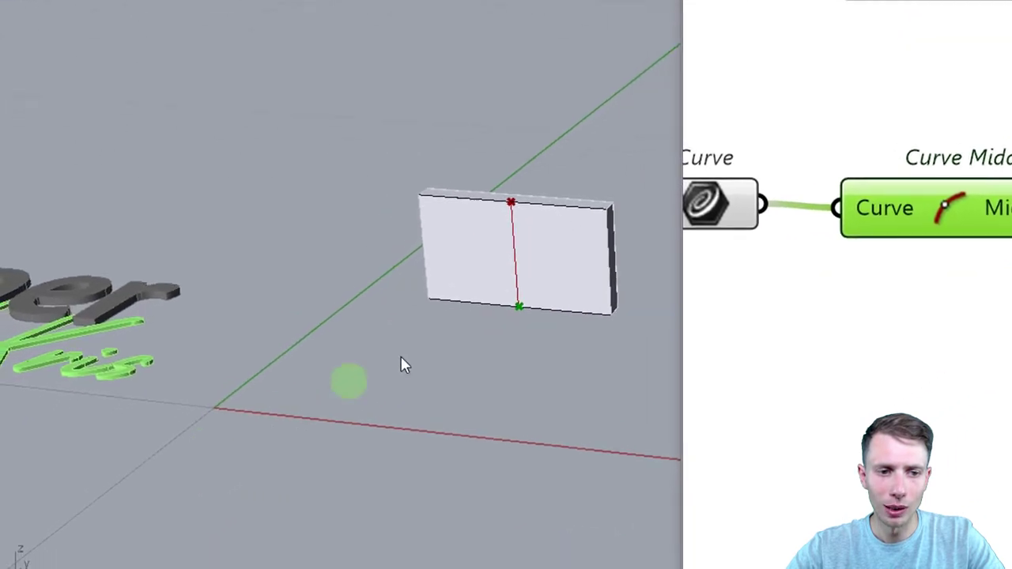
pyautogui.scroll(4, 402, 358)
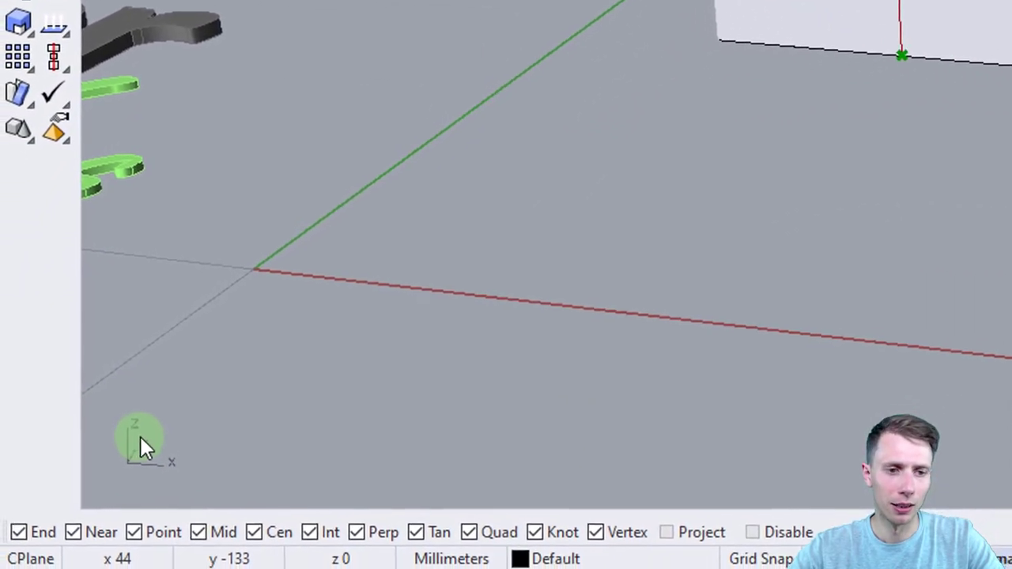
pyautogui.moveTo(140, 439); pyautogui.dragTo(177, 483, button='right')
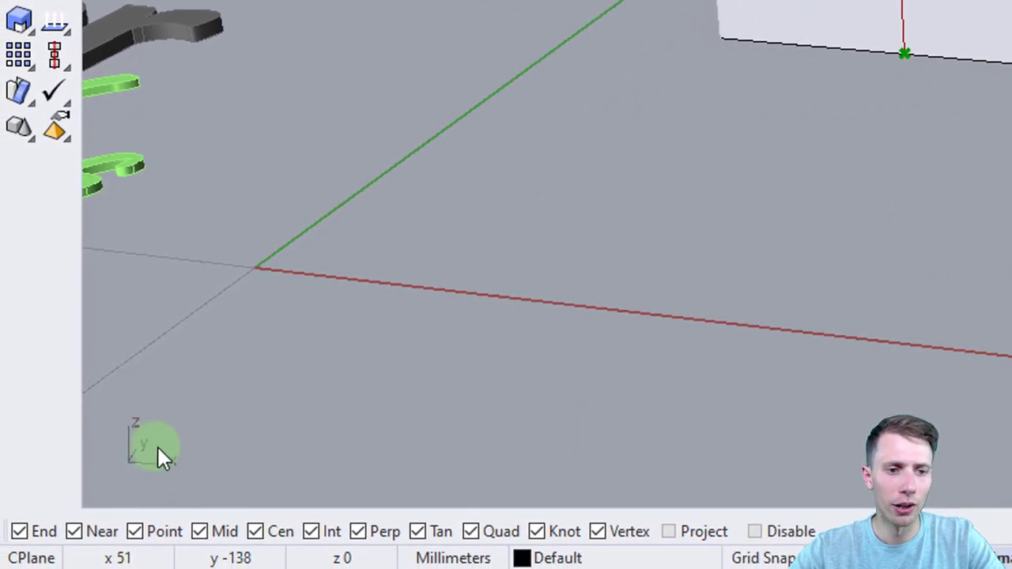
# Step: Examine the world axis icon and compare the axis directions with the wall and its vertical line in the viewport
pyautogui.moveTo(157, 448)
pyautogui.mouseDown(button='right')
pyautogui.moveTo(125, 486)
pyautogui.moveTo(152, 456)
pyautogui.mouseUp(button='right')
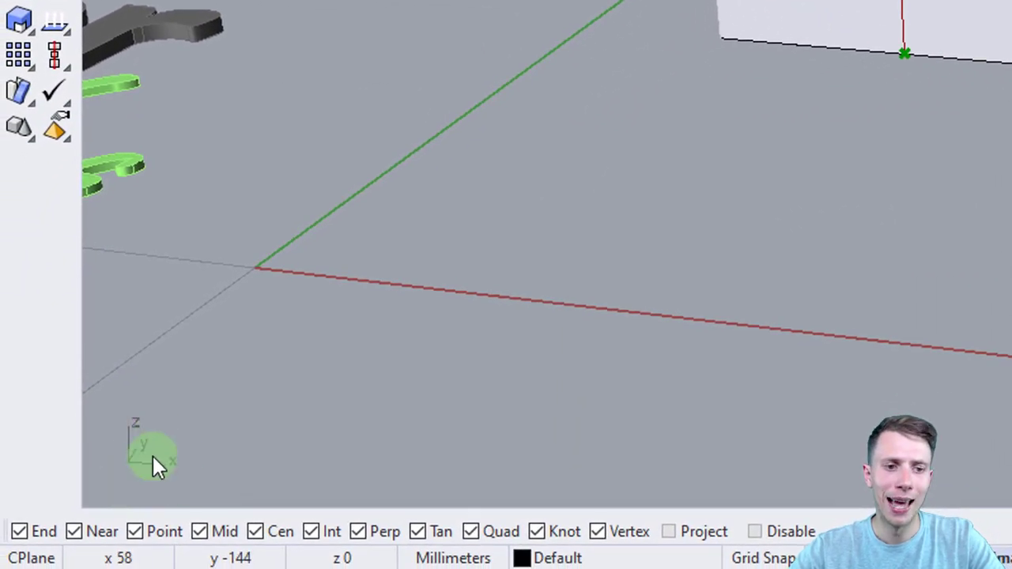
pyautogui.rightClick(118, 435)
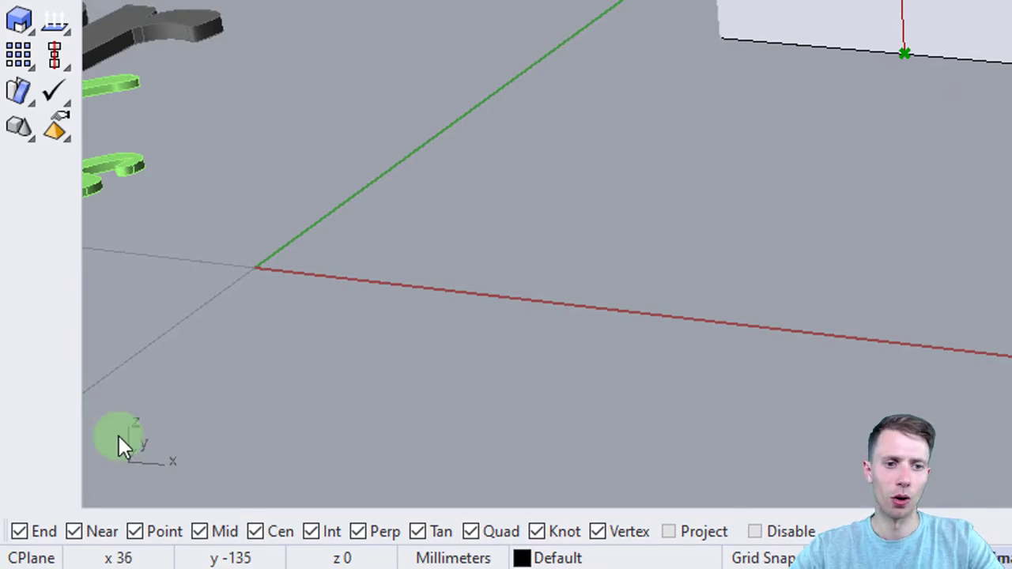
pyautogui.rightClick(93, 483)
pyautogui.rightClick(135, 470)
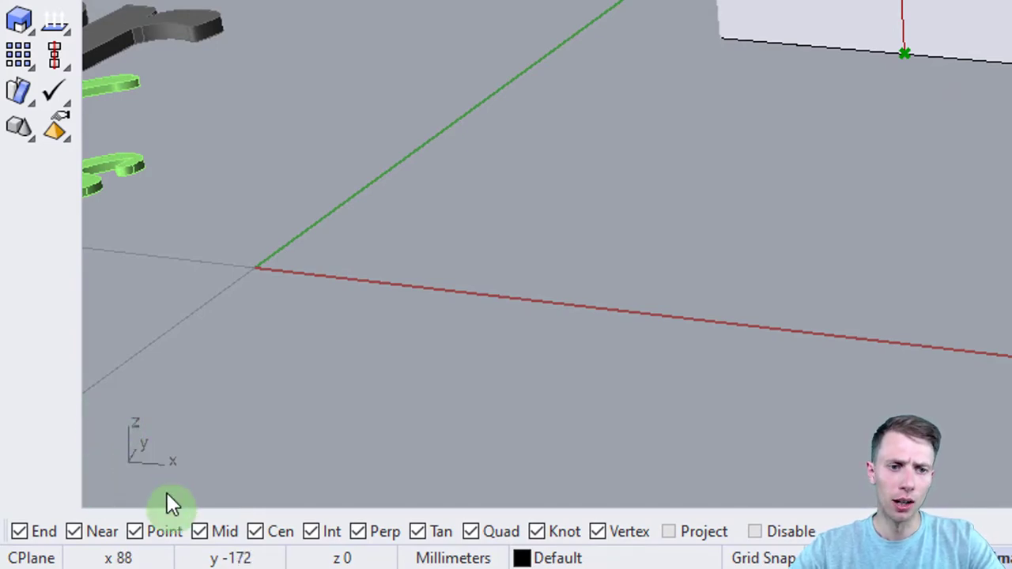
pyautogui.rightClick(125, 468)
pyautogui.rightClick(363, 349)
pyautogui.keyDown('shift'); pyautogui.moveTo(757, 148); pyautogui.dragTo(648, 122, button='right'); pyautogui.keyUp('shift')
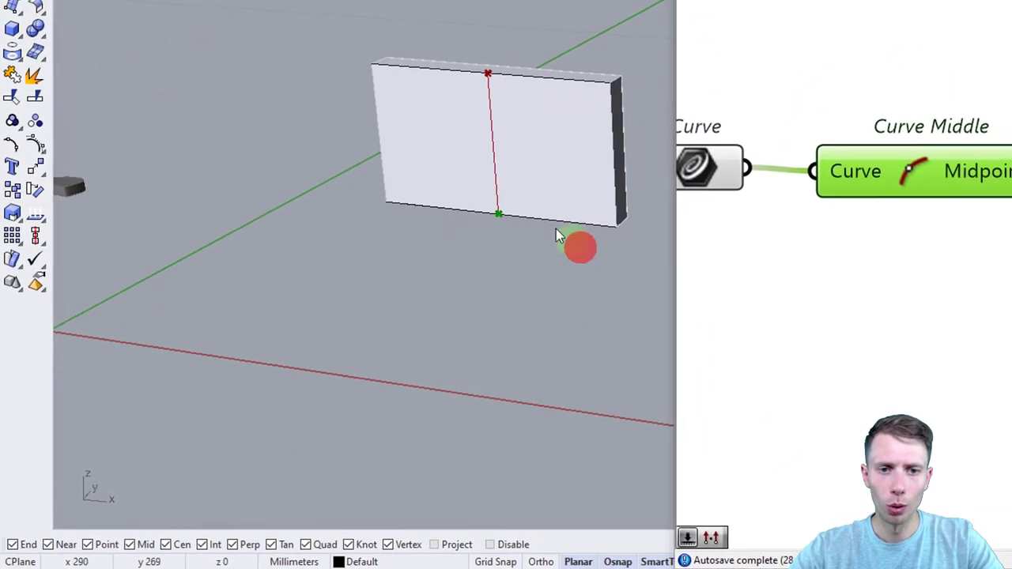
pyautogui.click(659, 105)
pyautogui.click(448, 144)
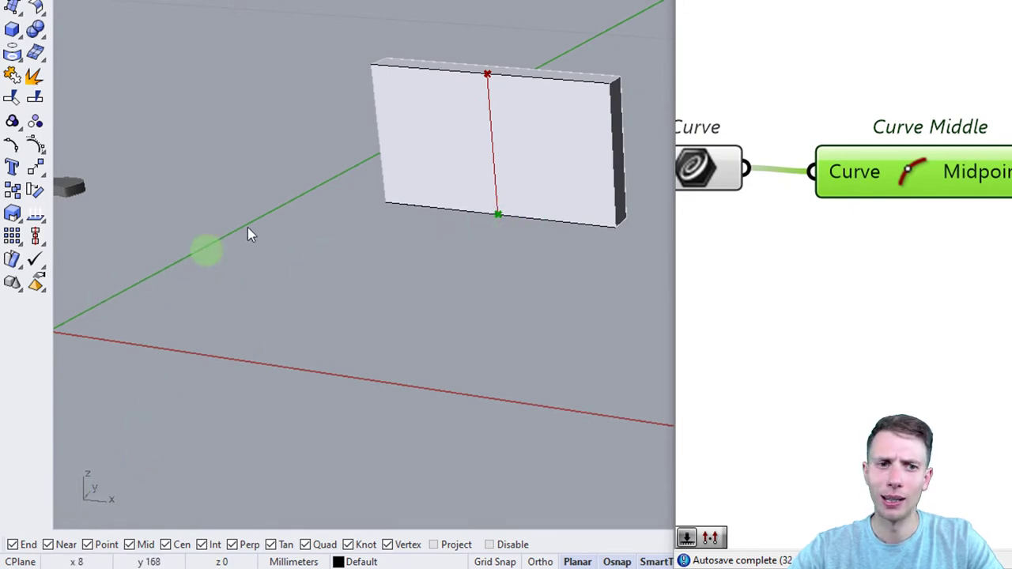
pyautogui.scroll(-2, 380, 151)
pyautogui.scroll(-2, 506, 115)
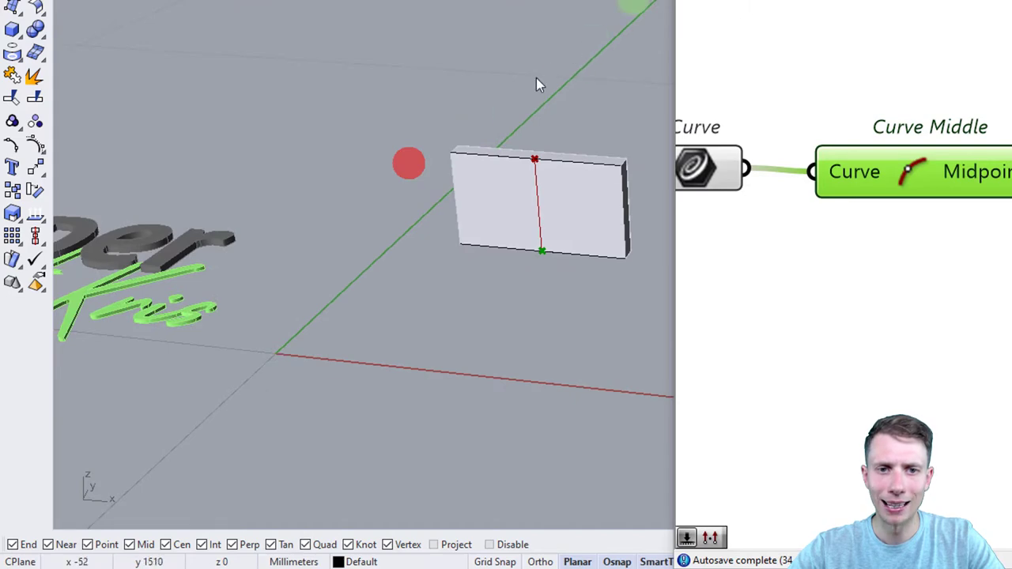
pyautogui.scroll(-3, 490, 115)
pyautogui.scroll(3, 477, 101)
pyautogui.scroll(4, 309, 276)
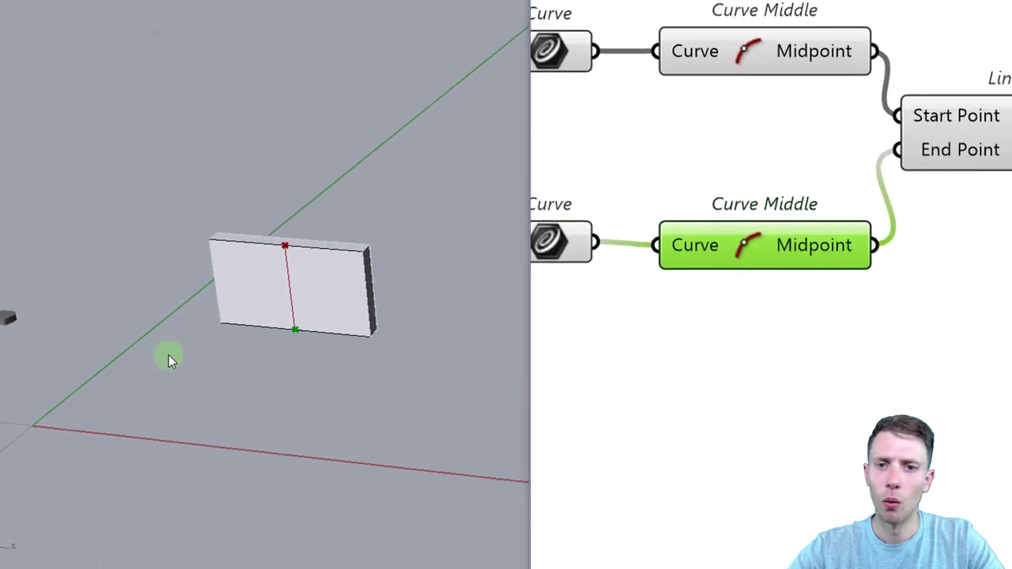
# Step: Delete the Line component between the two midpoints and highlight the lower Curve Middle's point in the viewport
pyautogui.moveTo(882, 304); pyautogui.dragTo(809, 333, button='right')
pyautogui.moveTo(912, 184); pyautogui.dragTo(1011, 149)
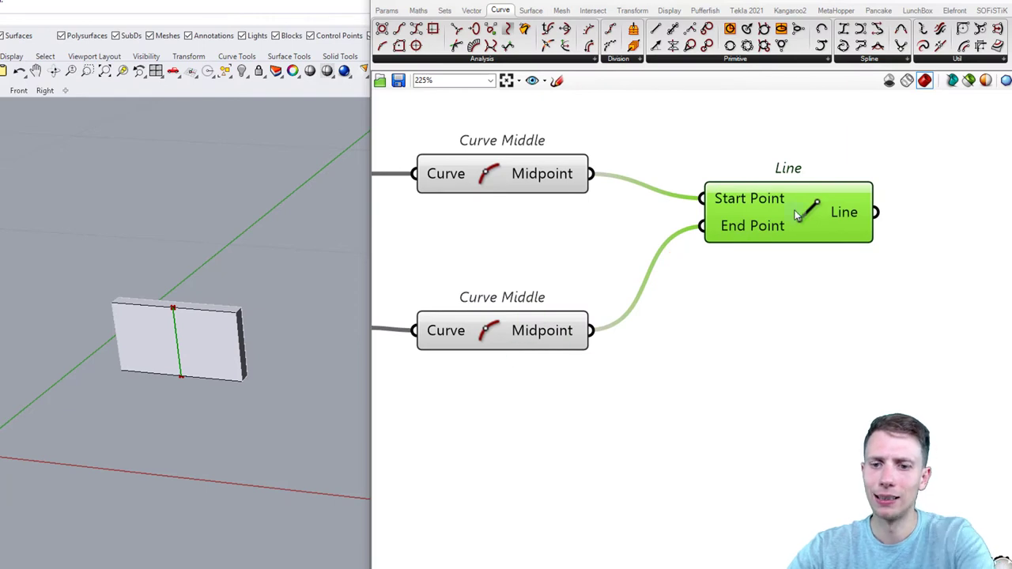
pyautogui.press('Delete')
pyautogui.moveTo(485, 335); pyautogui.dragTo(485, 333)
pyautogui.moveTo(558, 357); pyautogui.dragTo(580, 321, button='right')
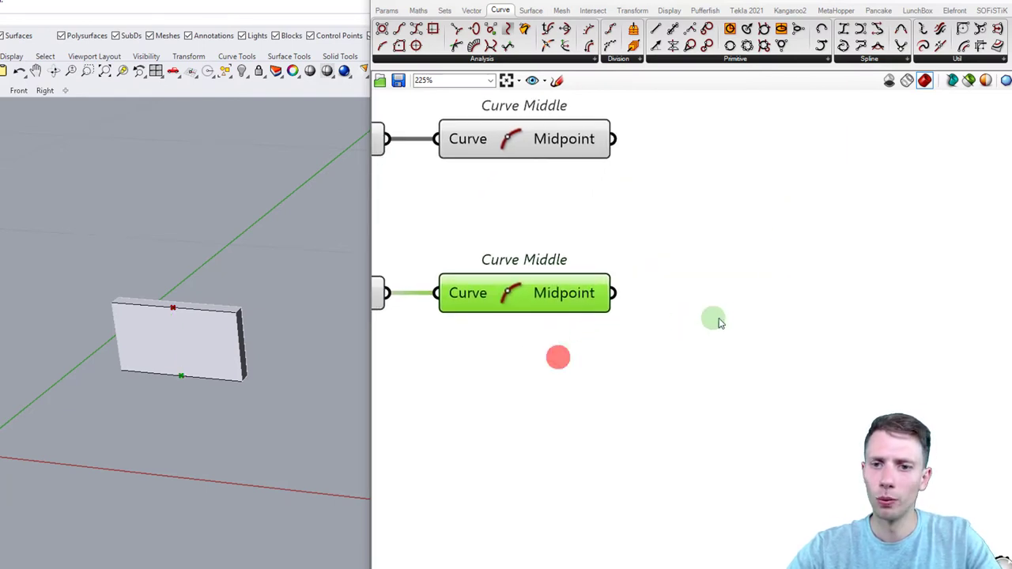
pyautogui.scroll(2, 181, 385)
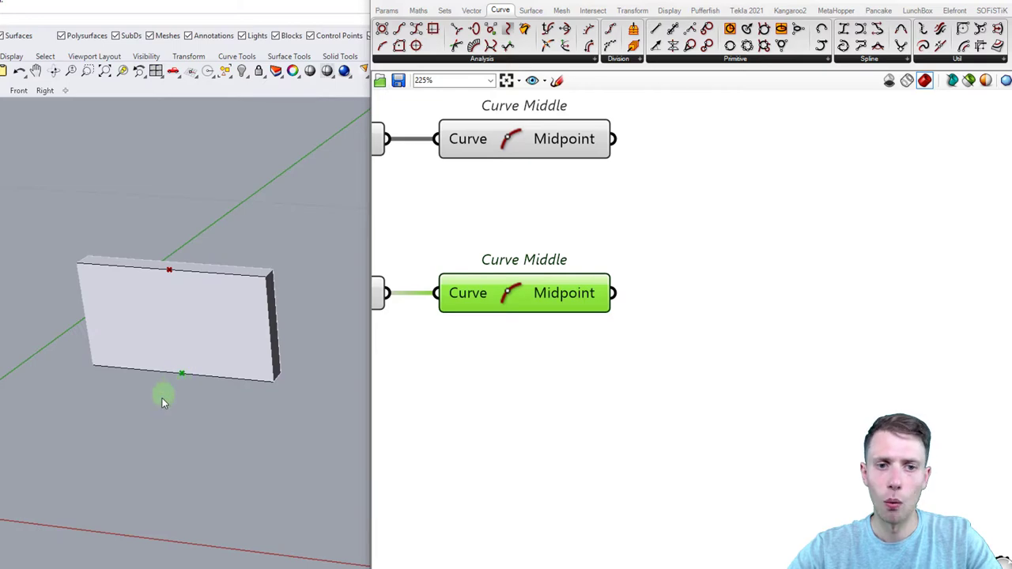
# Step: Add a Move component beside the lower Curve Middle and feed its Midpoint into the Geometry input
pyautogui.doubleClick(747, 311)
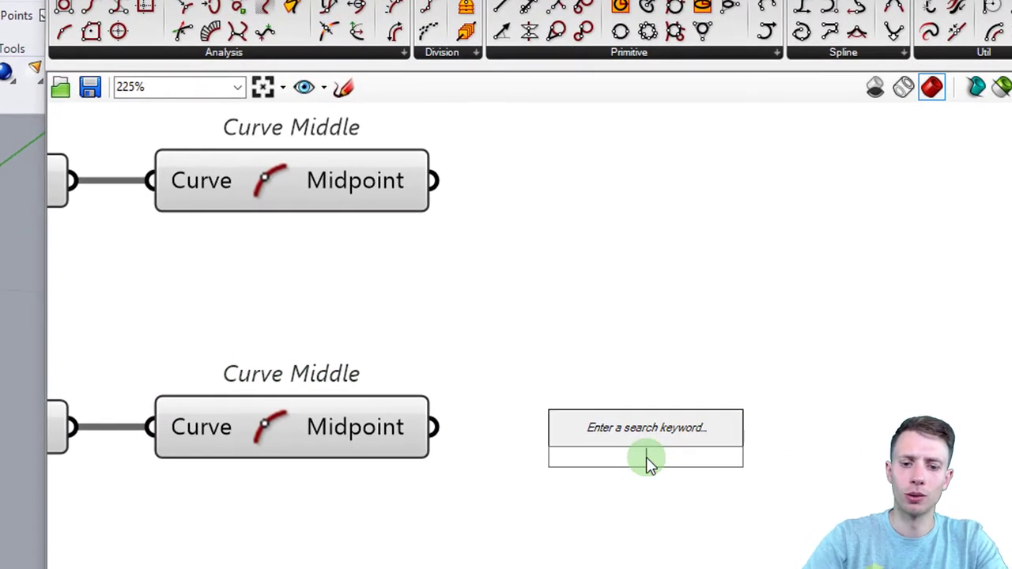
pyautogui.write('move')
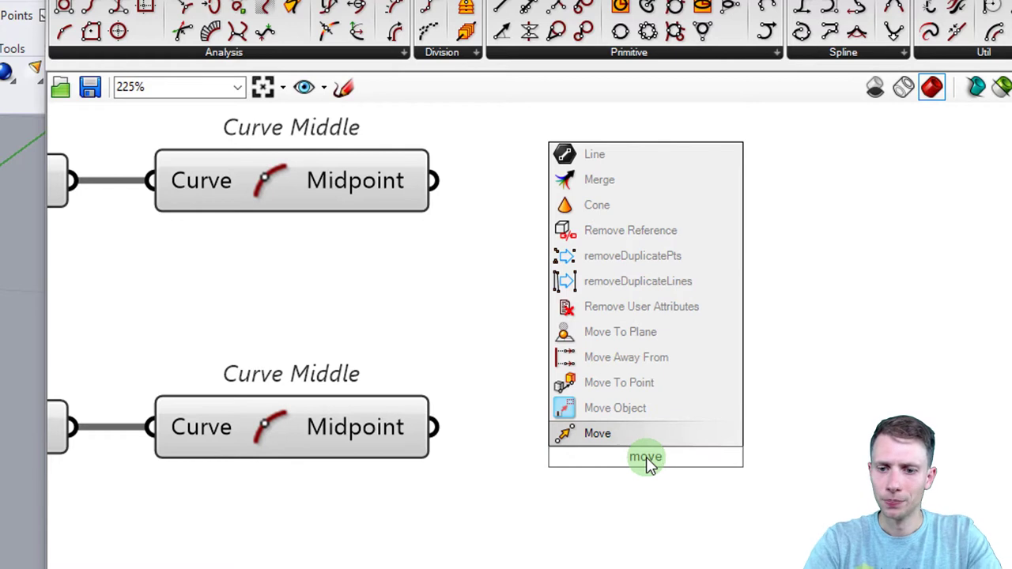
pyautogui.press('Return')
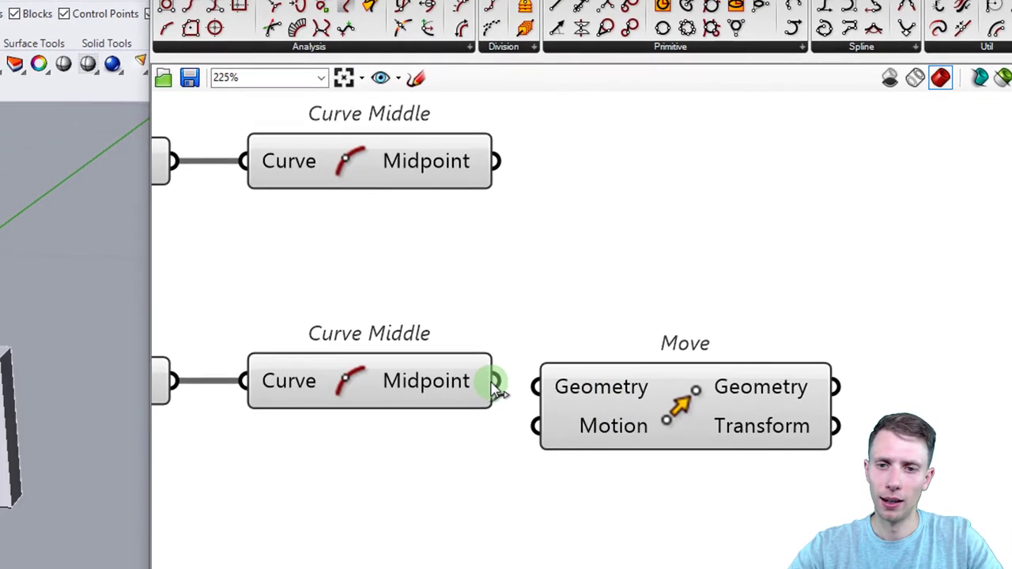
pyautogui.moveTo(433, 427); pyautogui.dragTo(478, 451)
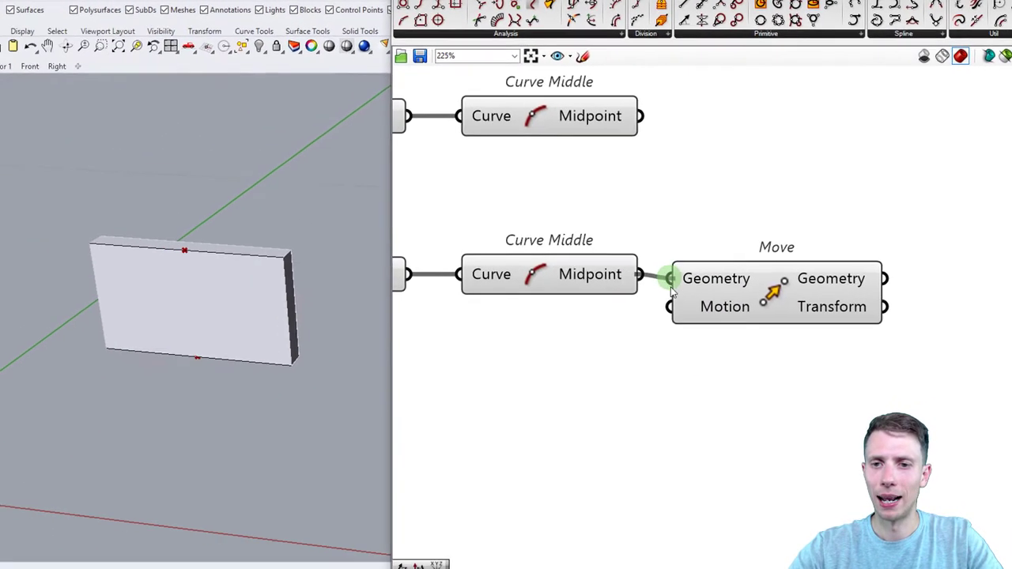
pyautogui.moveTo(671, 293); pyautogui.dragTo(708, 269)
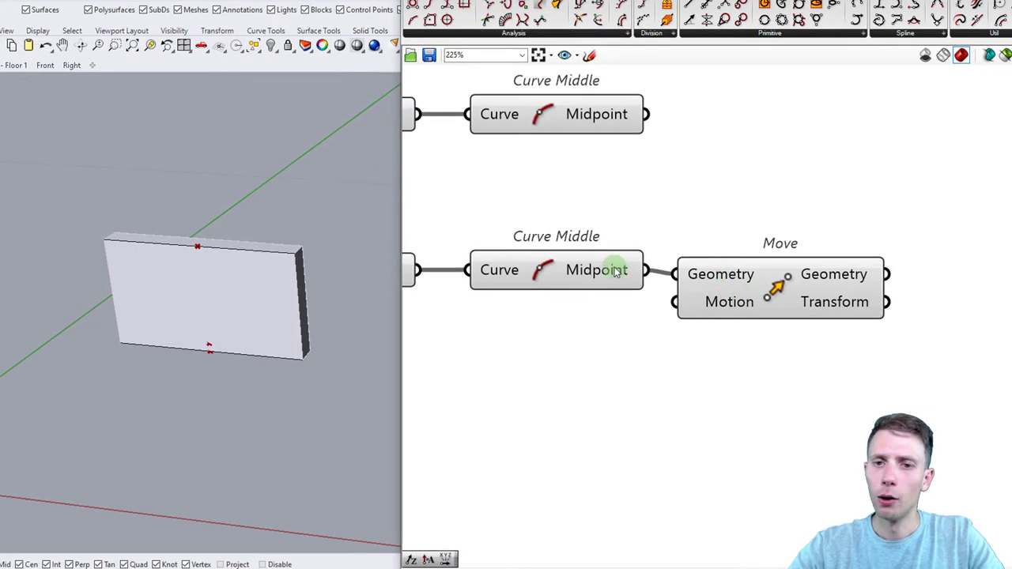
# Step: Check the Move component's default Motion vector and moved point, and place the component farther from the lower Curve Middle
pyautogui.click(614, 270)
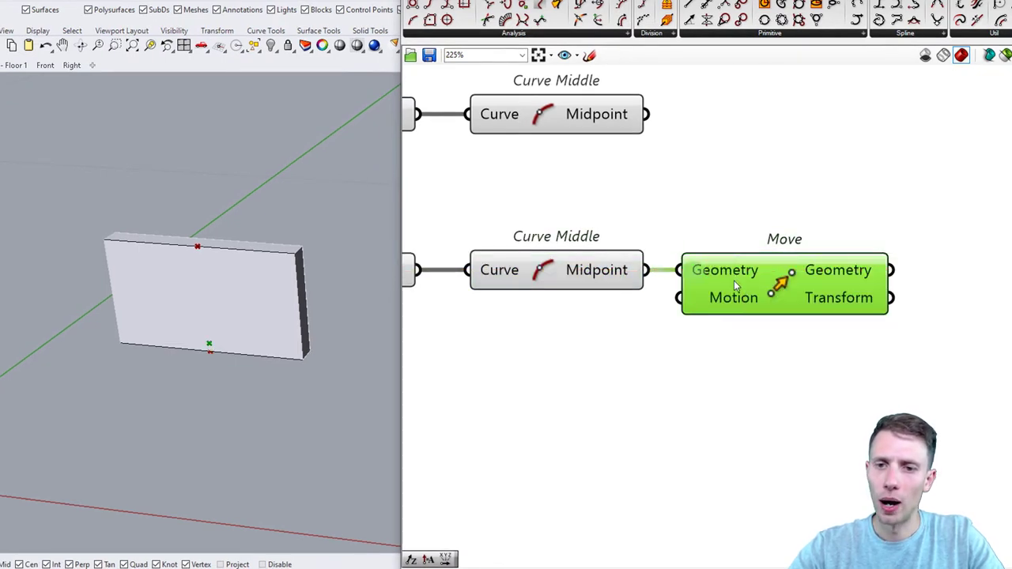
pyautogui.moveTo(164, 350)
pyautogui.mouseDown(button='right')
pyautogui.moveTo(150, 343)
pyautogui.moveTo(162, 347)
pyautogui.mouseUp(button='right')
pyautogui.moveTo(742, 309)
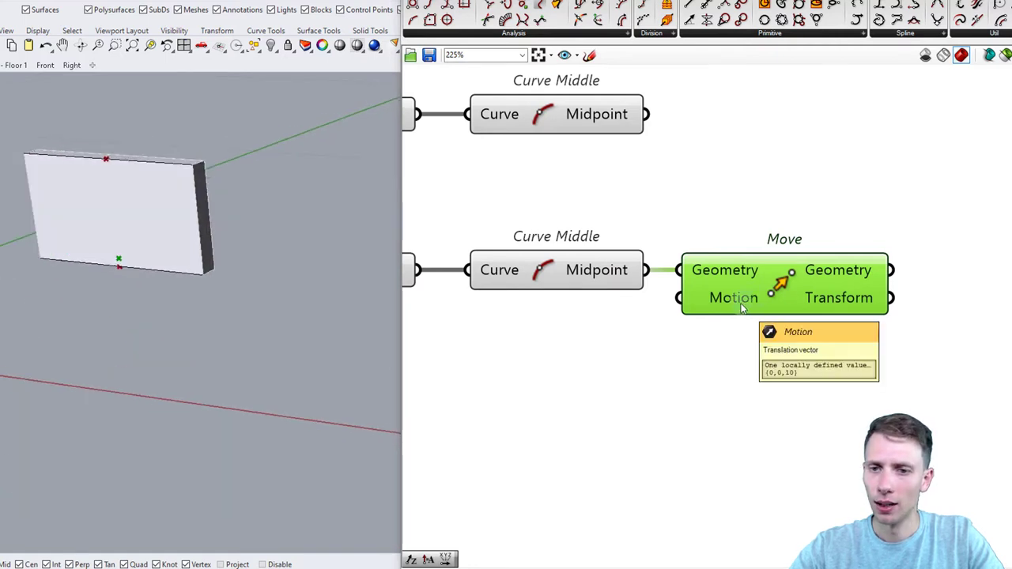
pyautogui.moveTo(746, 302); pyautogui.dragTo(831, 339)
# Step: Check the wall's orientation against the Y axis and add a Unit Y vector component below the lower Curve Middle
pyautogui.scroll(-1, 835, 338)
pyautogui.click(76, 285)
pyautogui.scroll(-5, 101, 287)
pyautogui.moveTo(103, 287); pyautogui.dragTo(137, 297, button='right')
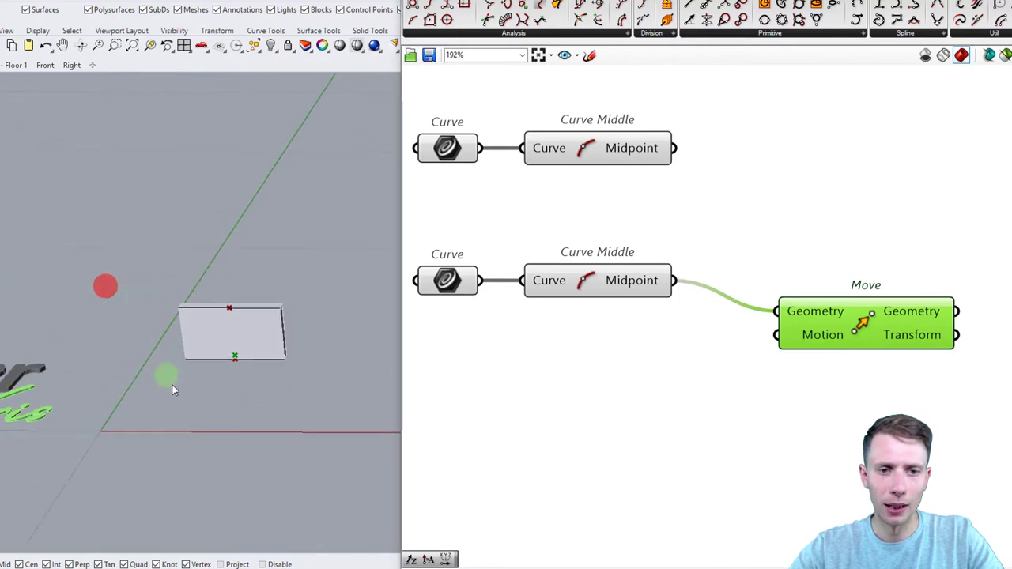
pyautogui.scroll(3, 178, 392)
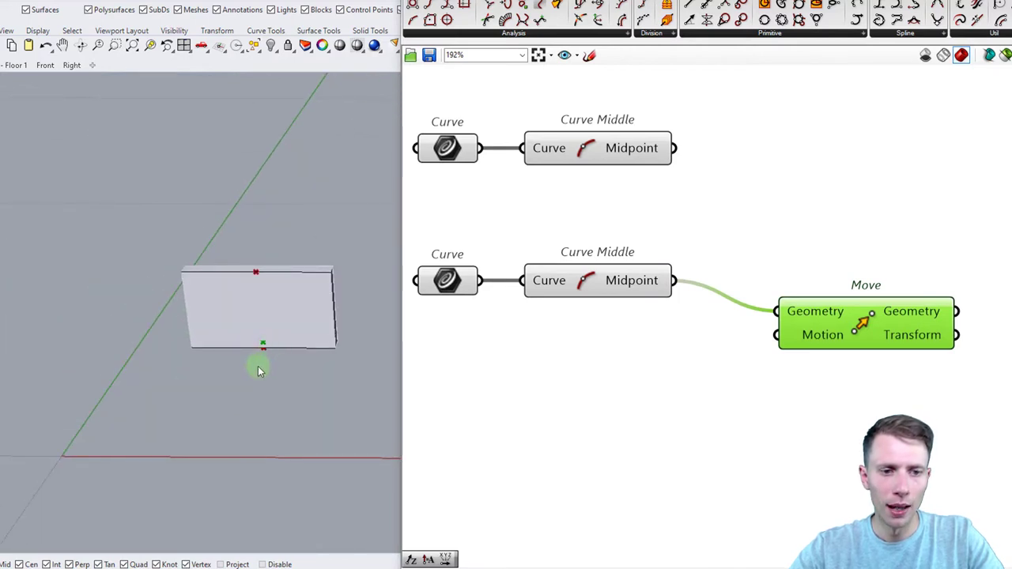
pyautogui.doubleClick(576, 400)
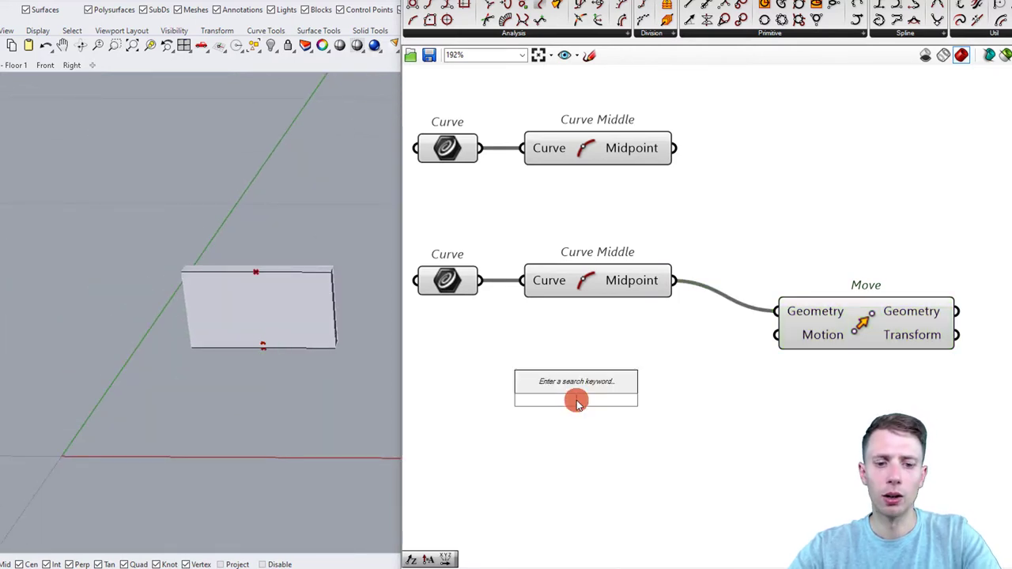
pyautogui.write('y')
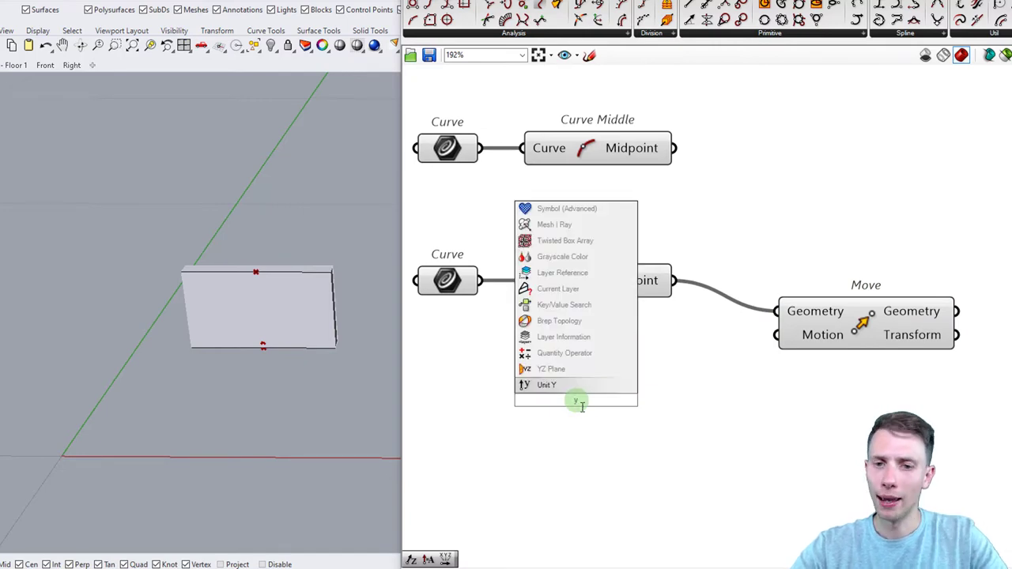
pyautogui.click(572, 387)
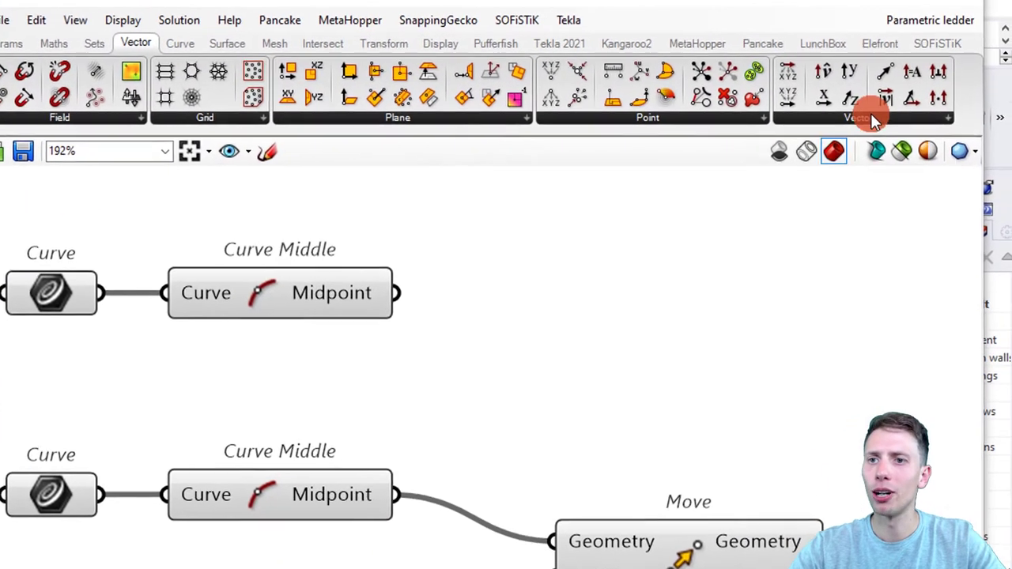
pyautogui.click(871, 117)
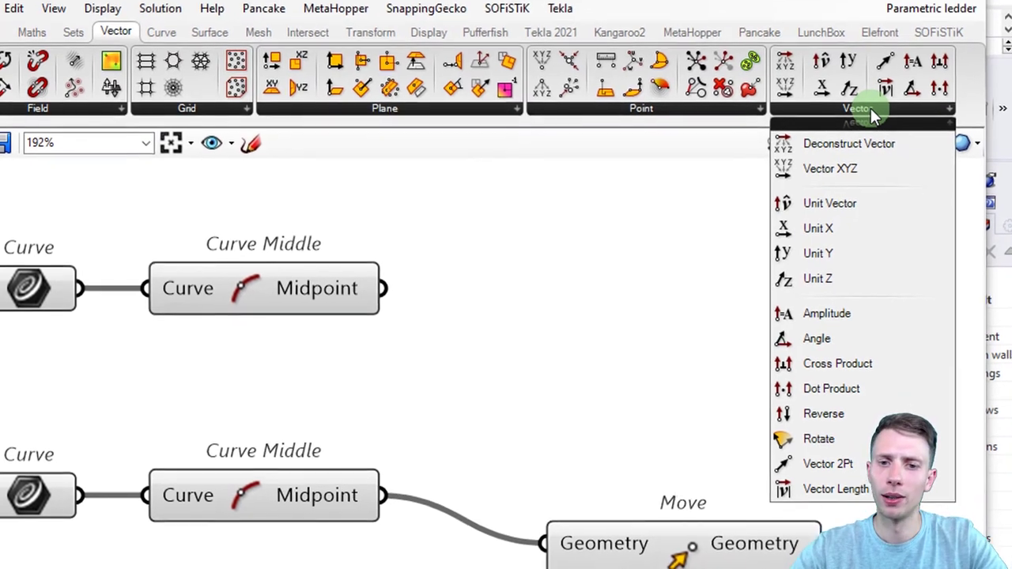
pyautogui.click(812, 264)
pyautogui.click(339, 477)
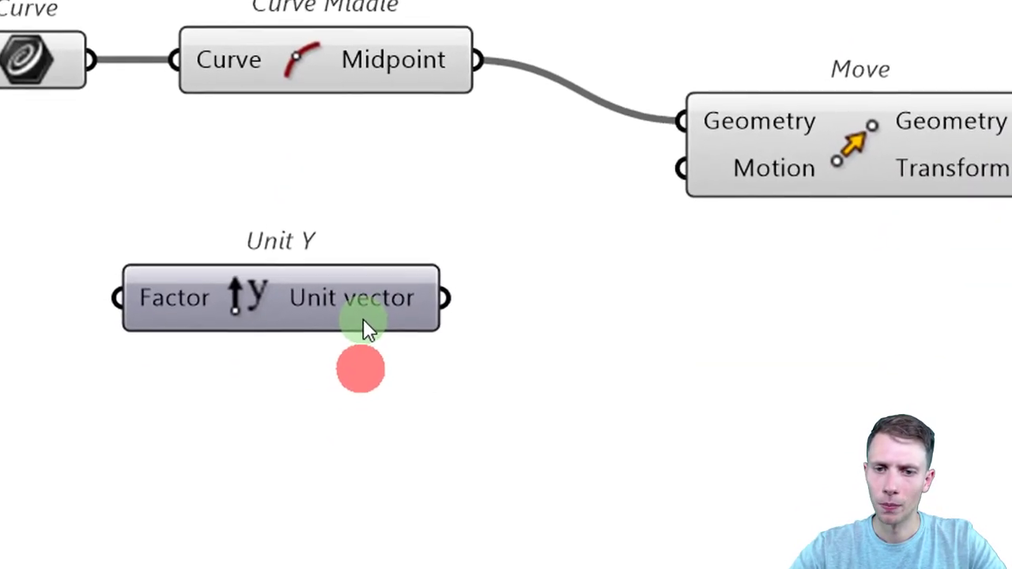
# Step: Connect the Unit Y component's Unit vector to Move's Motion input and shift Unit Y closer to the Move component
pyautogui.moveTo(363, 319)
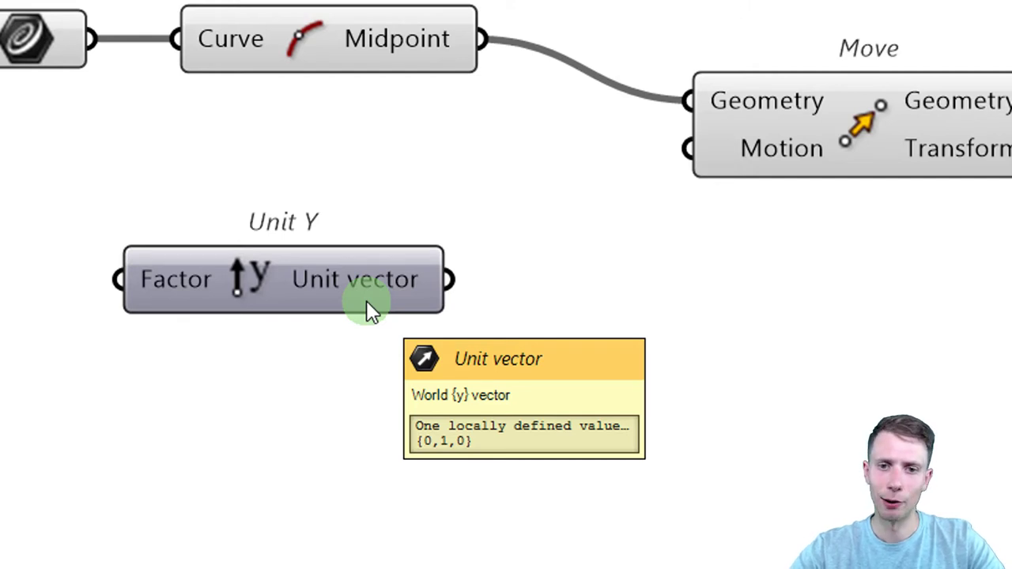
pyautogui.moveTo(448, 280); pyautogui.dragTo(582, 229)
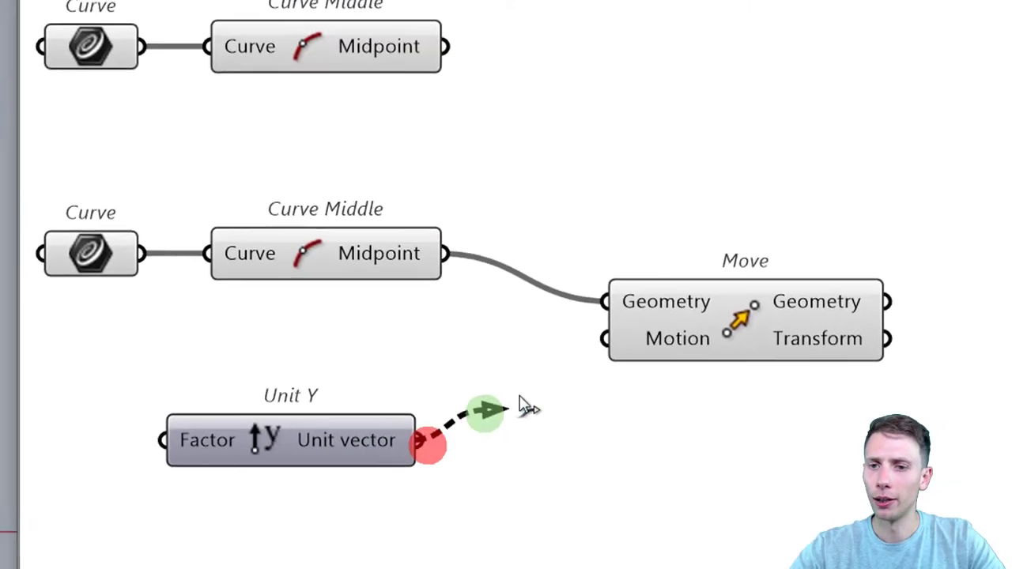
pyautogui.moveTo(528, 407); pyautogui.dragTo(605, 338)
pyautogui.click(333, 441)
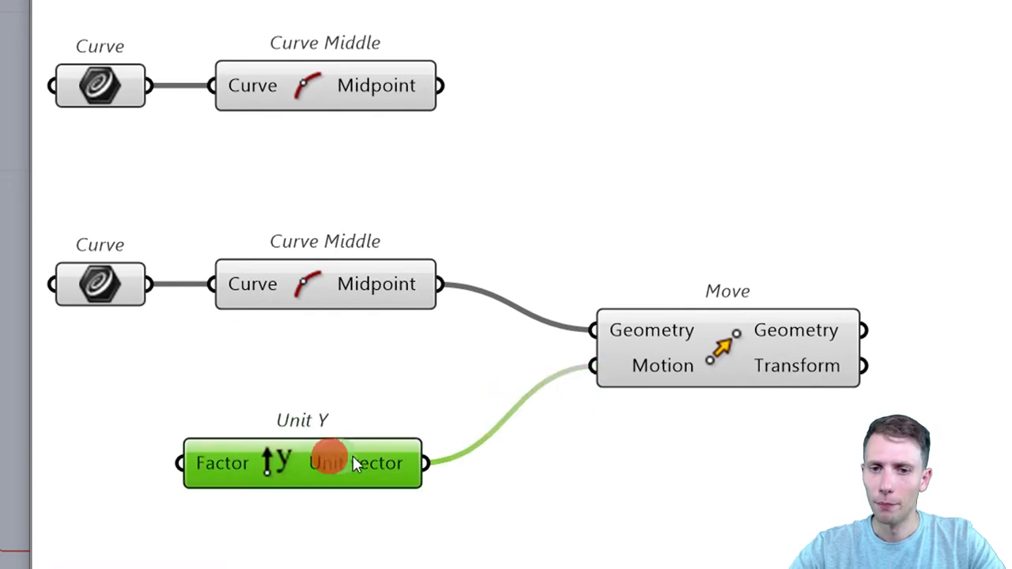
pyautogui.moveTo(353, 457); pyautogui.dragTo(399, 448)
pyautogui.moveTo(428, 455)
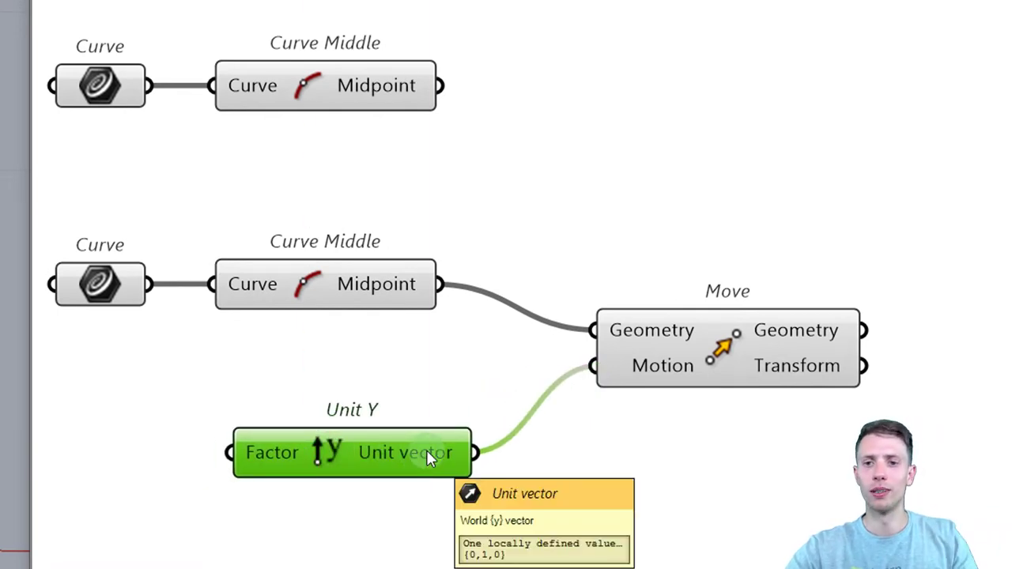
# Step: Add a Number Slider set to 150 and connect it to the Unit Y component's Factor input
pyautogui.moveTo(283, 487); pyautogui.dragTo(483, 409, button='right')
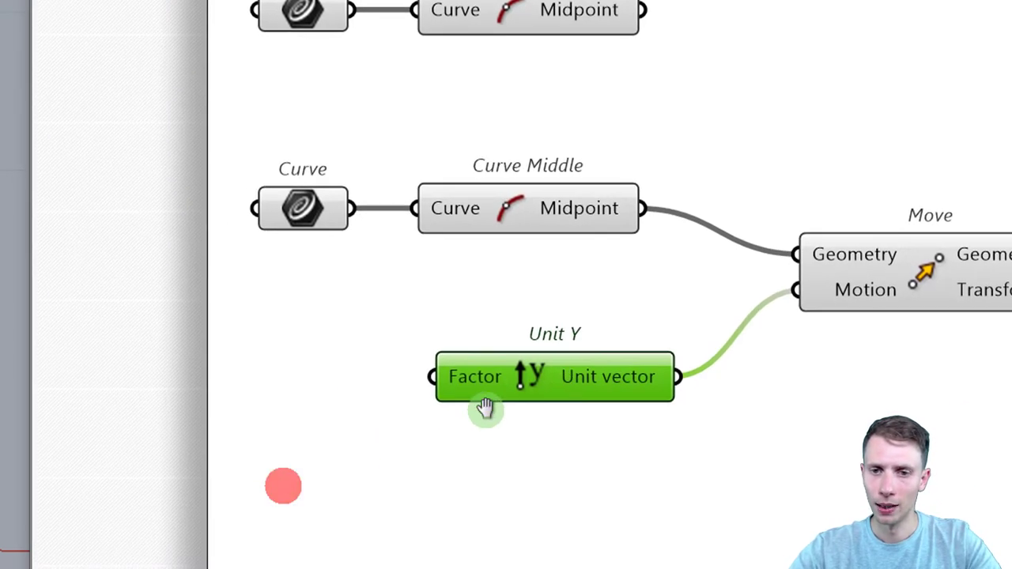
pyautogui.moveTo(484, 395)
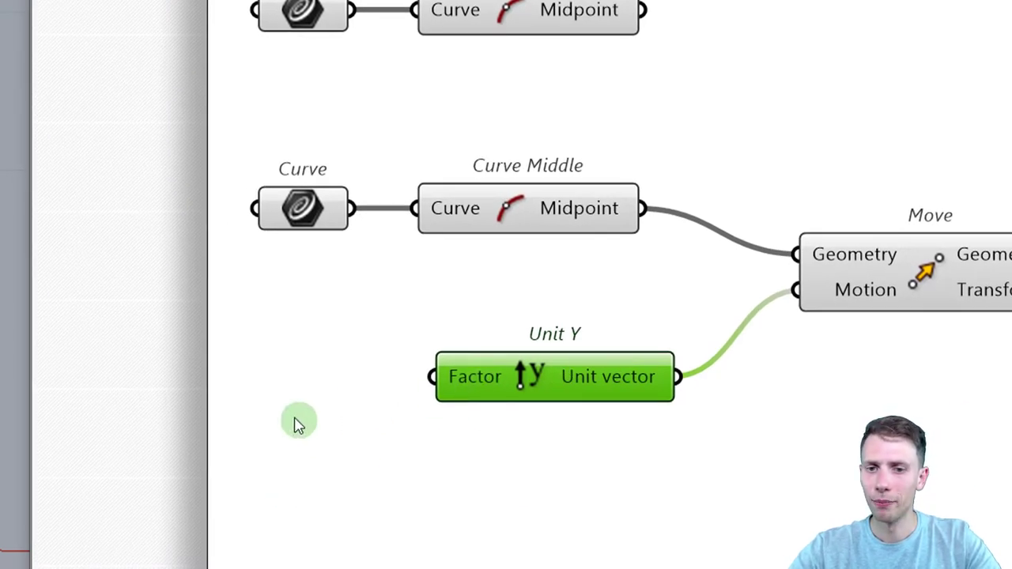
pyautogui.doubleClick(217, 425)
pyautogui.write('2')
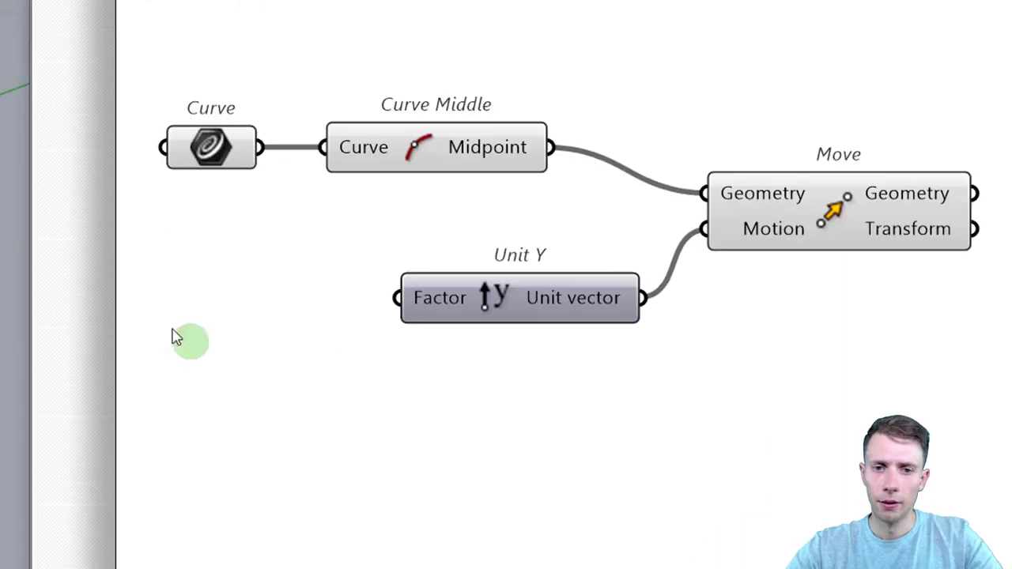
pyautogui.doubleClick(173, 336)
pyautogui.write('150')
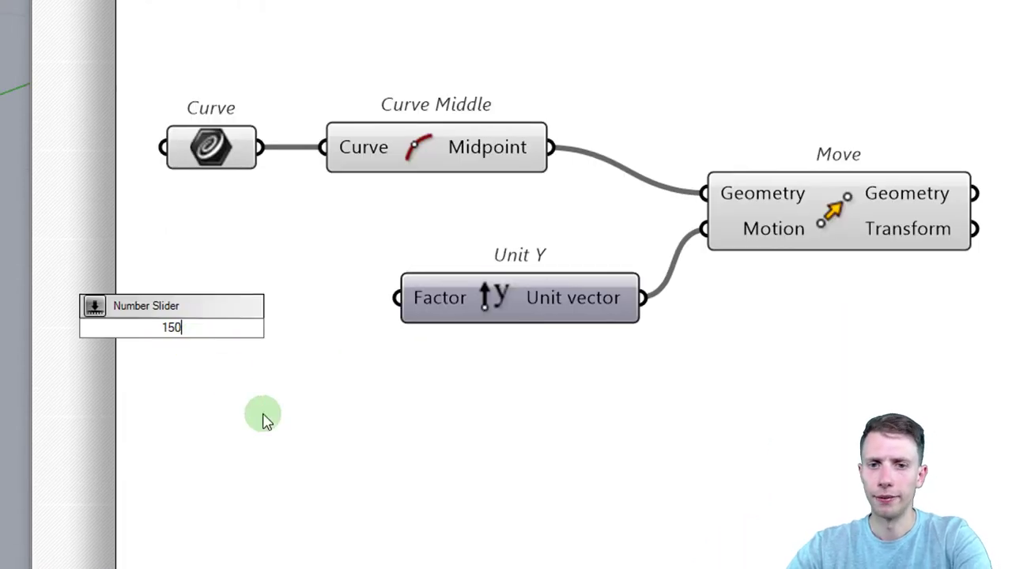
pyautogui.press('Return')
pyautogui.moveTo(356, 329); pyautogui.dragTo(397, 298)
pyautogui.click(282, 336)
# Step: Check the scaled Unit Y output vector and the translated point from the Move component
pyautogui.moveTo(617, 351); pyautogui.dragTo(447, 312, button='right')
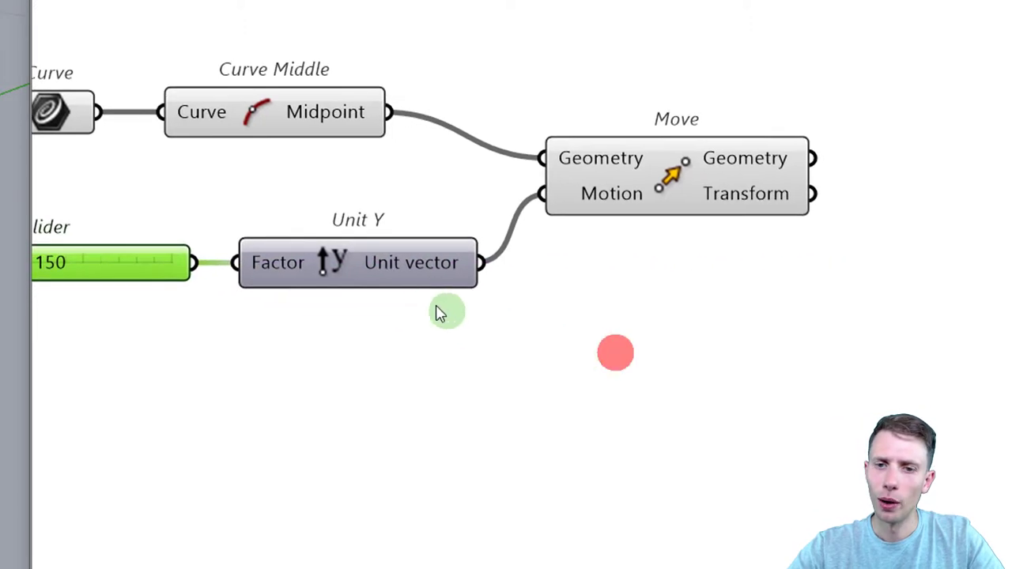
pyautogui.moveTo(419, 281)
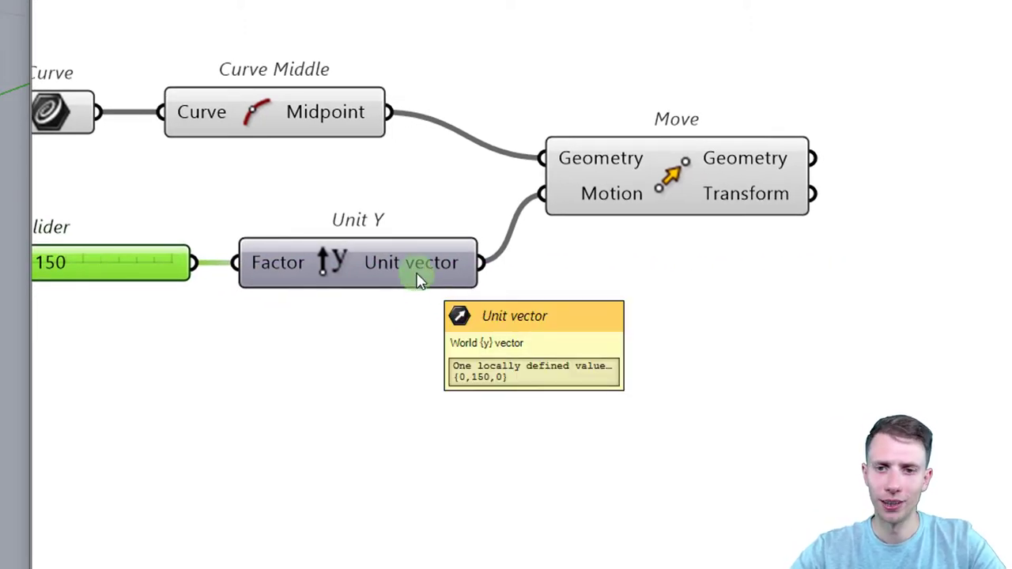
pyautogui.moveTo(710, 167)
pyautogui.mouseDown(button='right')
pyautogui.moveTo(615, 174)
pyautogui.moveTo(221, 309)
pyautogui.moveTo(372, 242)
pyautogui.mouseUp(button='right')
pyautogui.click(428, 209)
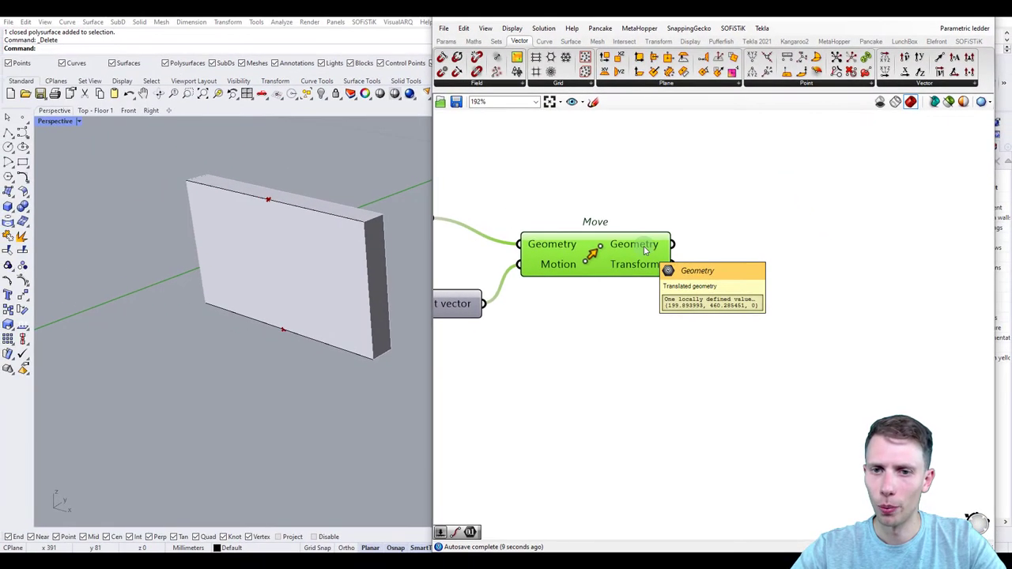
# Step: Zoom the Rhino viewport to the Move component's translated point and examine which side of the wall it lies on
pyautogui.moveTo(311, 299); pyautogui.dragTo(327, 302, button='right')
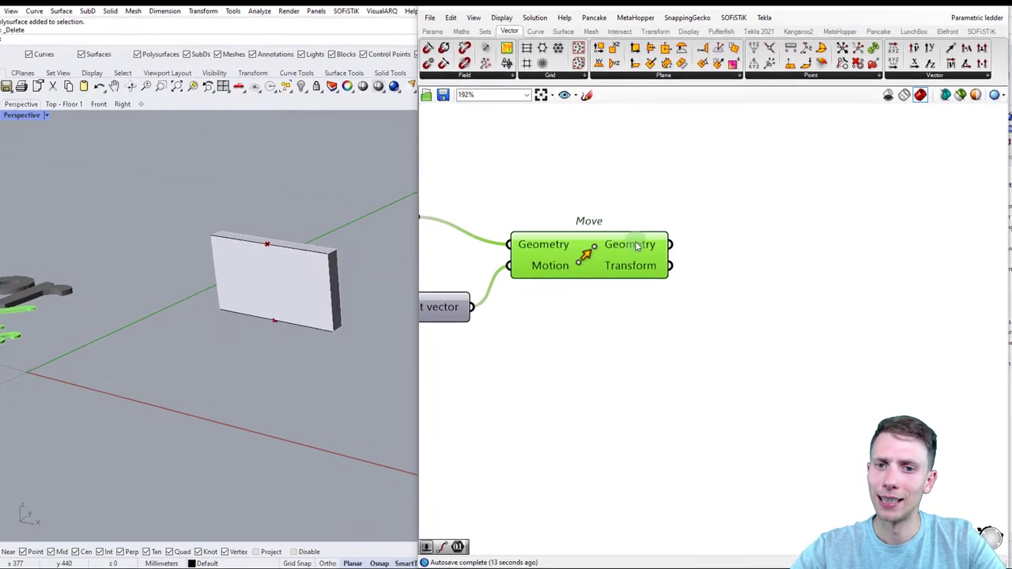
pyautogui.moveTo(640, 251)
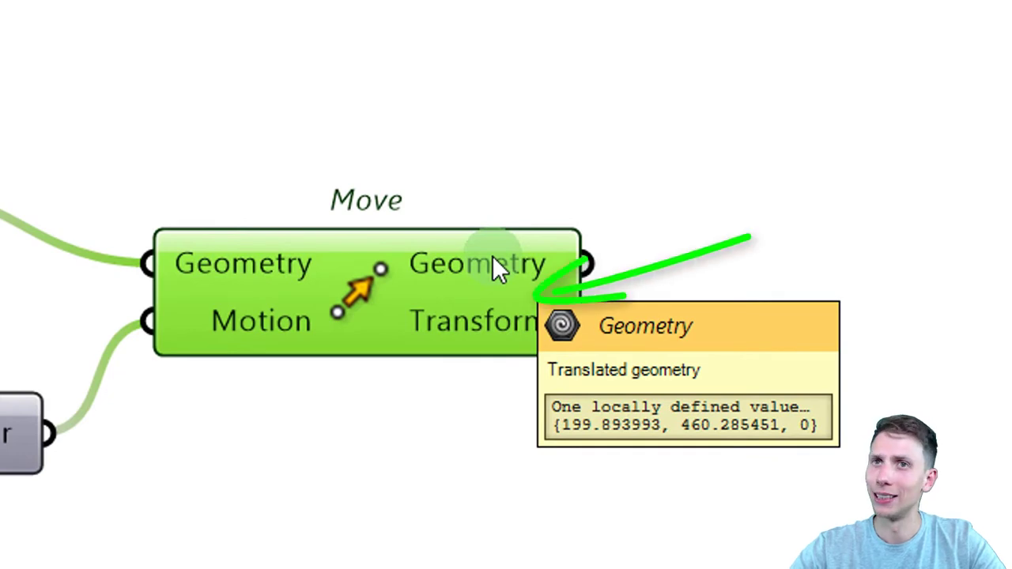
pyautogui.middleClick(492, 257)
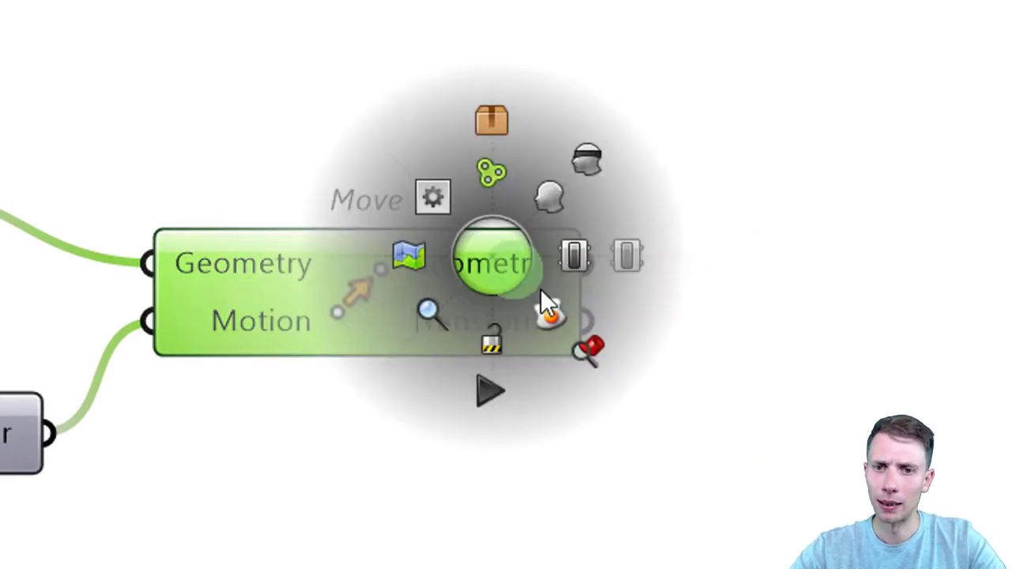
pyautogui.click(598, 357)
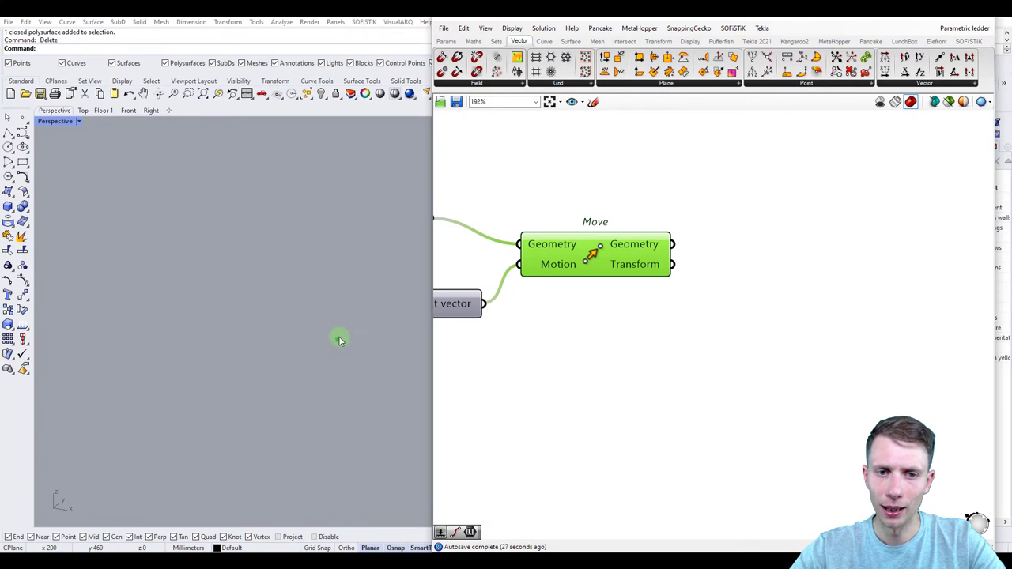
pyautogui.scroll(-8, 340, 340)
pyautogui.moveTo(340, 338); pyautogui.dragTo(288, 320, button='right')
pyautogui.scroll(-7, 288, 338)
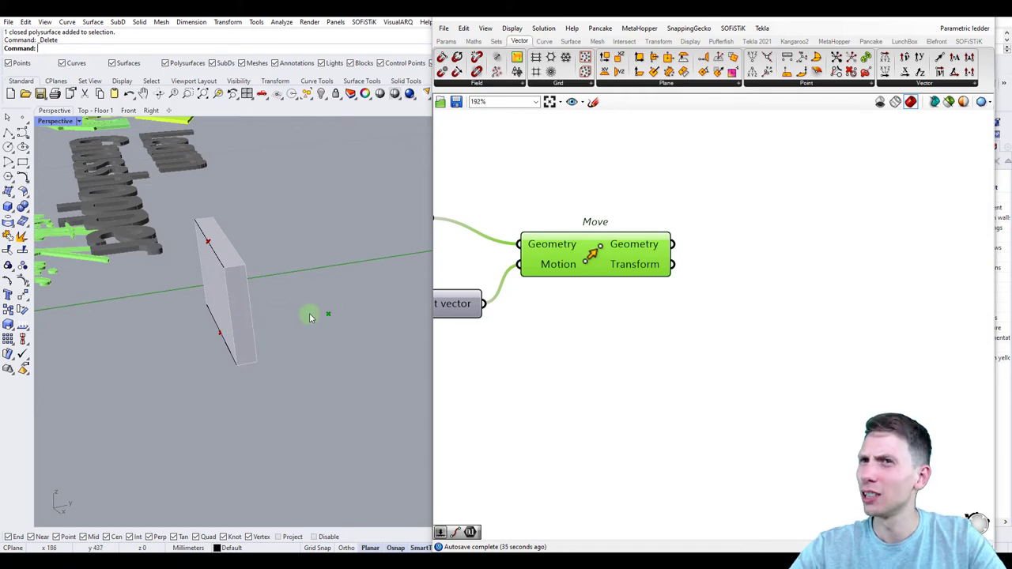
pyautogui.moveTo(340, 321); pyautogui.dragTo(110, 340, button='right')
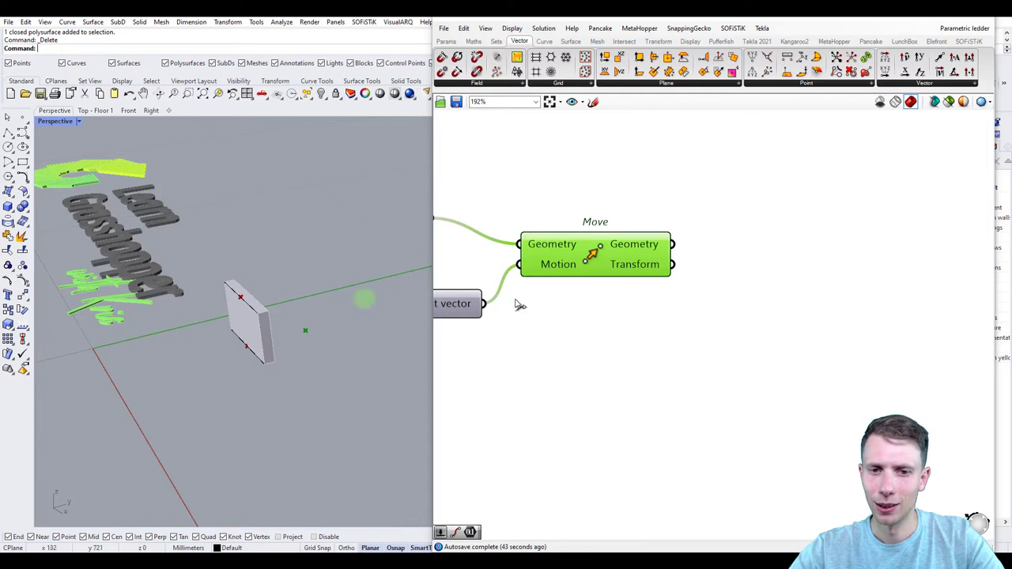
# Step: Align the Move component with the lower Curve Middle so that the Midpoint-to-Geometry wire runs straight
pyautogui.moveTo(540, 330); pyautogui.dragTo(751, 288, button='right')
pyautogui.scroll(-2, 751, 290)
pyautogui.moveTo(859, 260); pyautogui.dragTo(819, 279, button='right')
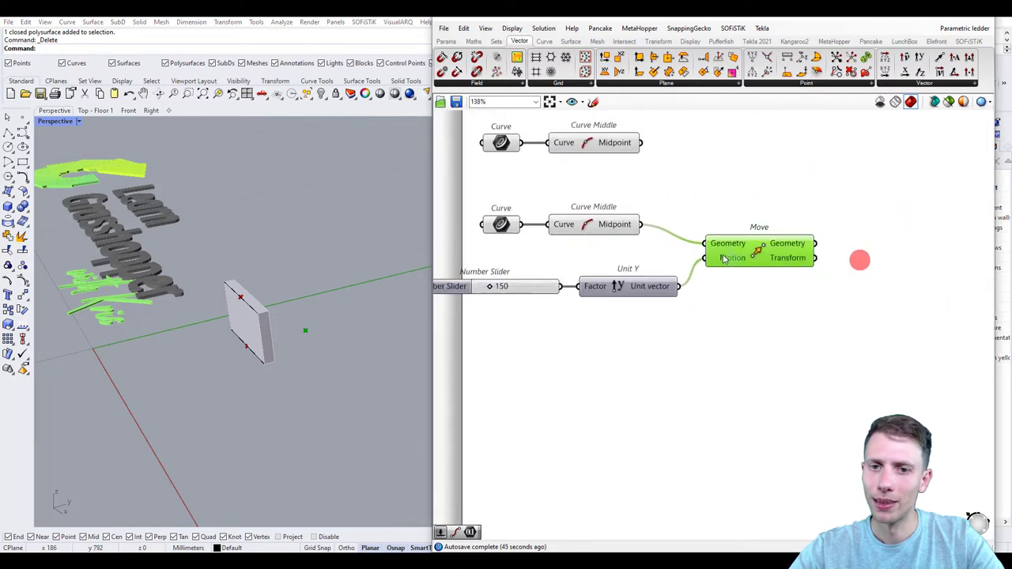
pyautogui.moveTo(726, 250); pyautogui.dragTo(787, 230)
pyautogui.scroll(1, 712, 281)
pyautogui.click(726, 292)
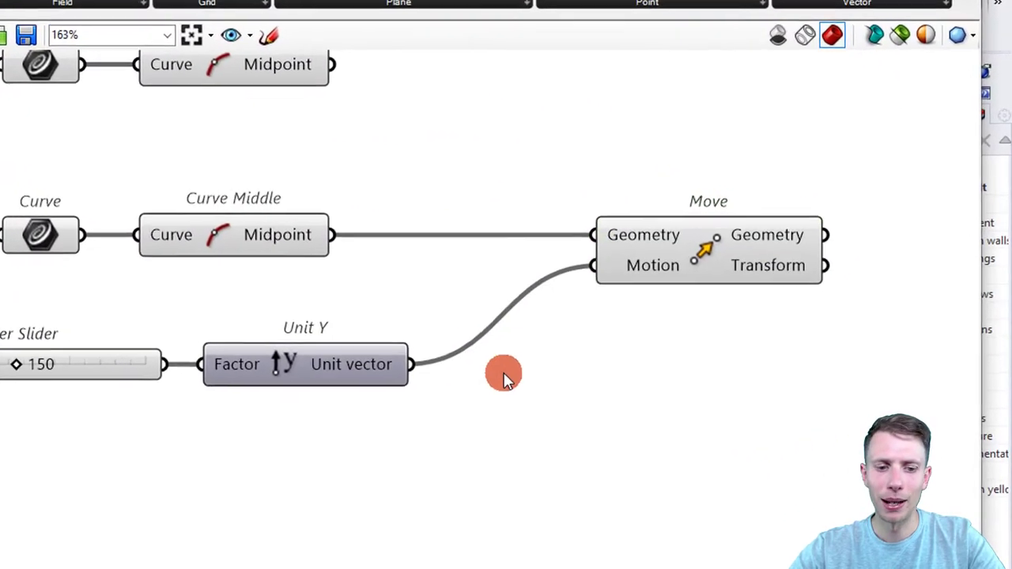
# Step: Add a vector Reverse component and place it beside Unit Y, just below the Move component
pyautogui.doubleClick(506, 378)
pyautogui.write('rev')
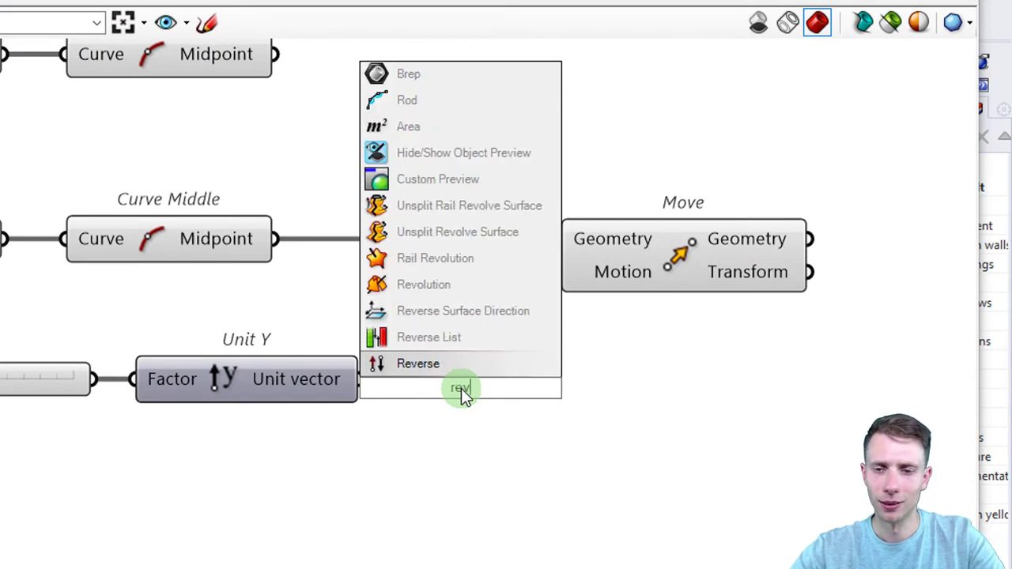
pyautogui.write('er')
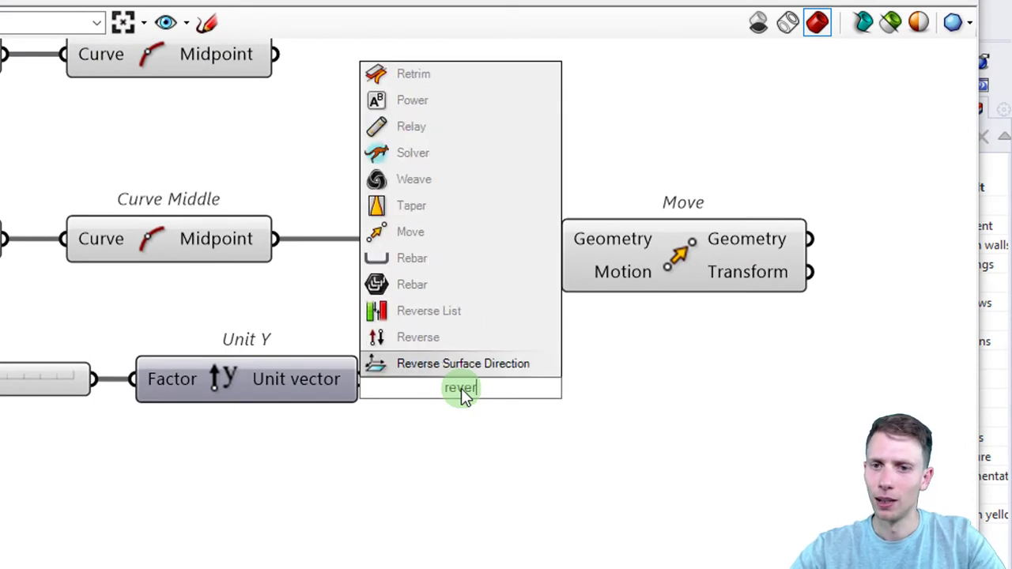
pyautogui.click(466, 348)
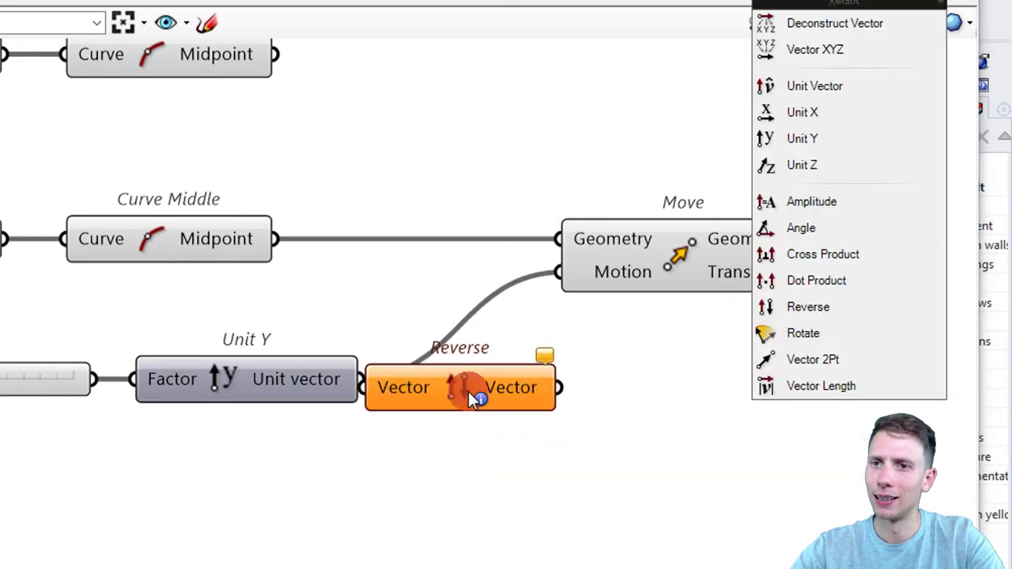
pyautogui.moveTo(465, 392); pyautogui.dragTo(517, 391)
pyautogui.moveTo(255, 429); pyautogui.dragTo(312, 426, button='right')
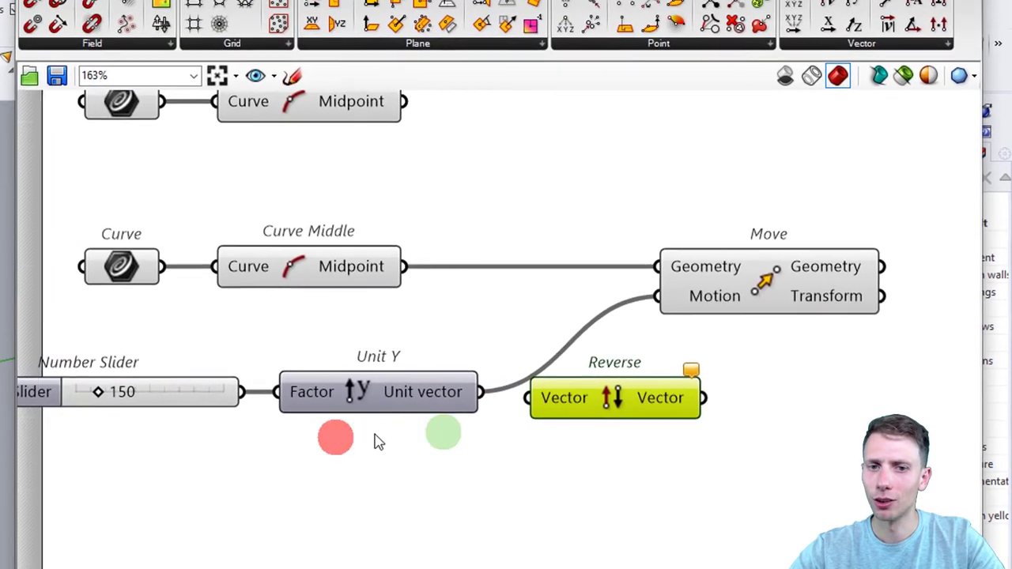
pyautogui.moveTo(95, 409); pyautogui.dragTo(190, 421, button='right')
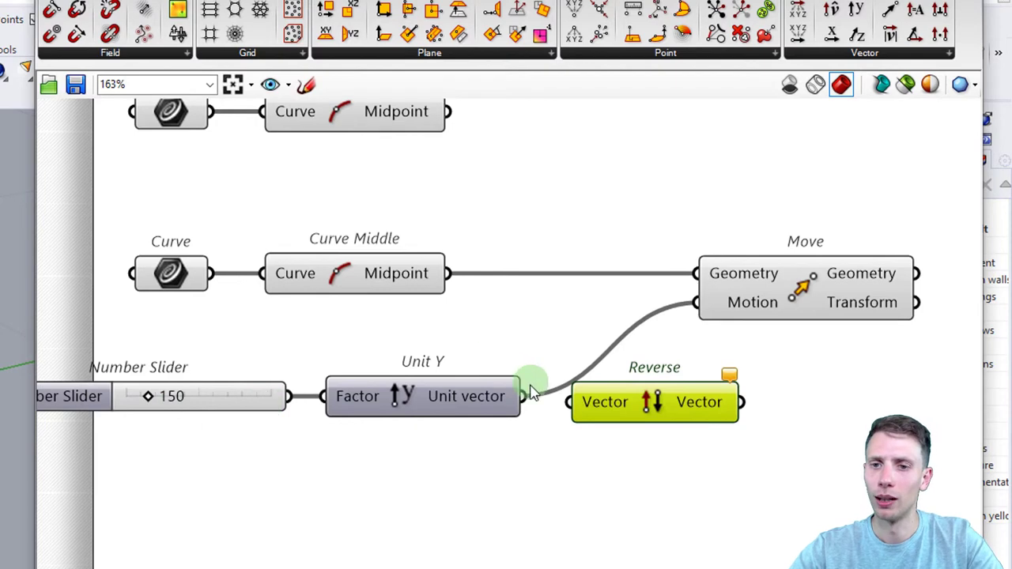
# Step: Route Unit Y's vector through Reverse into Move's Motion input and check the new position of the moved point
pyautogui.moveTo(524, 396); pyautogui.dragTo(578, 403)
pyautogui.moveTo(744, 401); pyautogui.dragTo(710, 303)
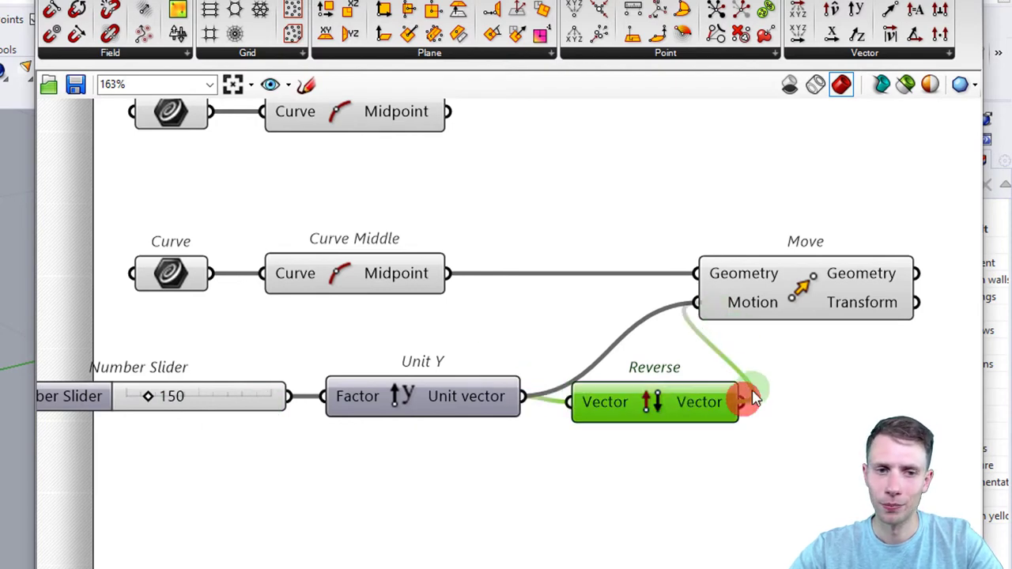
pyautogui.moveTo(752, 401); pyautogui.dragTo(482, 410, button='right')
pyautogui.moveTo(436, 312)
pyautogui.mouseDown(button='right')
pyautogui.moveTo(463, 310)
pyautogui.moveTo(502, 277)
pyautogui.moveTo(530, 278)
pyautogui.moveTo(445, 274)
pyautogui.moveTo(594, 293)
pyautogui.moveTo(617, 264)
pyautogui.moveTo(591, 258)
pyautogui.moveTo(576, 286)
pyautogui.moveTo(591, 327)
pyautogui.mouseUp(button='right')
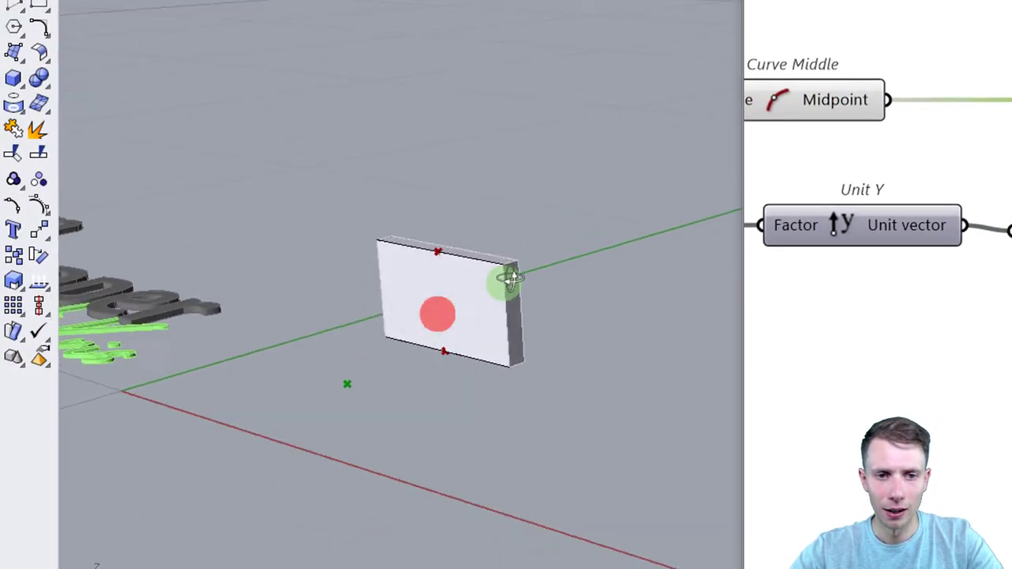
pyautogui.scroll(-5, 592, 258)
pyautogui.scroll(7, 590, 326)
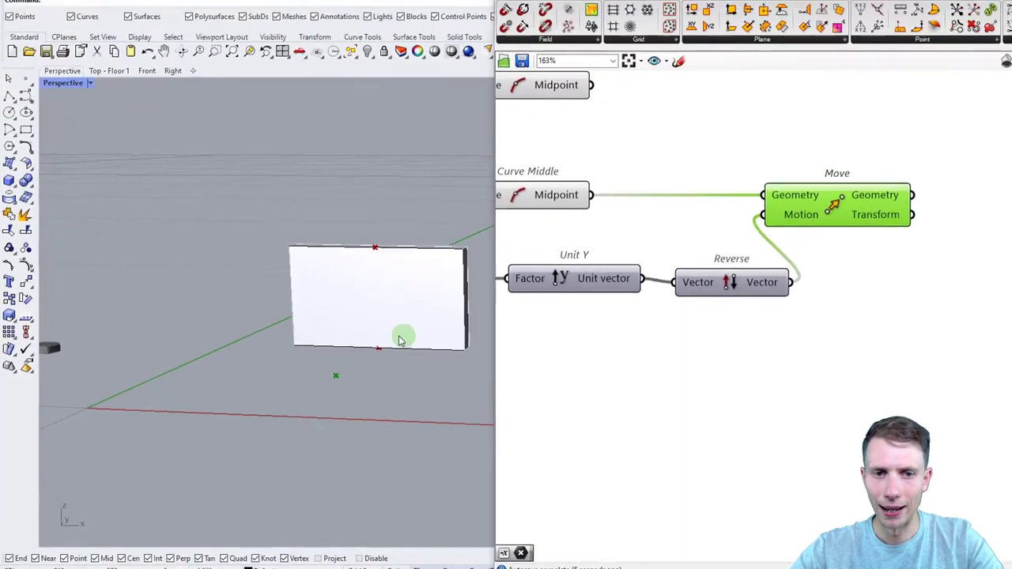
# Step: Add a Line component with the upper Curve Middle's Midpoint as Start Point and Move's Geometry output as End Point
pyautogui.moveTo(655, 278); pyautogui.dragTo(720, 294, button='right')
pyautogui.scroll(-3, 720, 292)
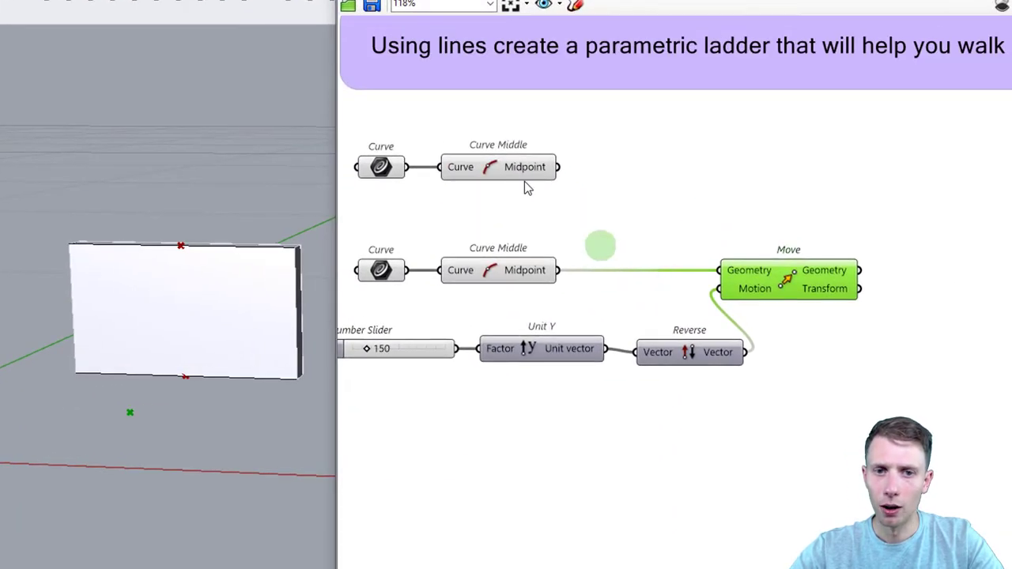
pyautogui.click(514, 131)
pyautogui.keyDown('shift'); pyautogui.click(836, 277); pyautogui.keyUp('shift')
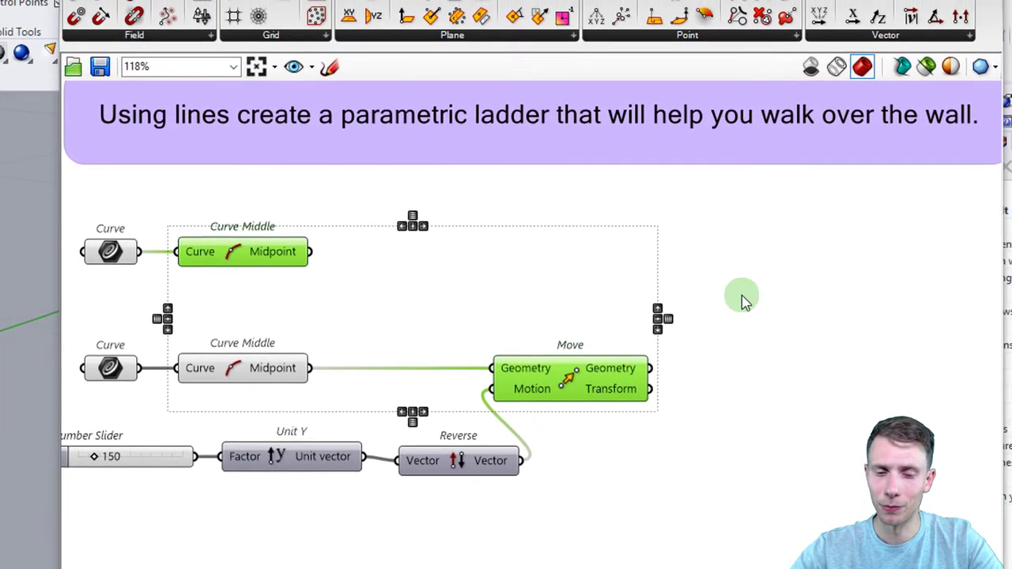
pyautogui.doubleClick(826, 263)
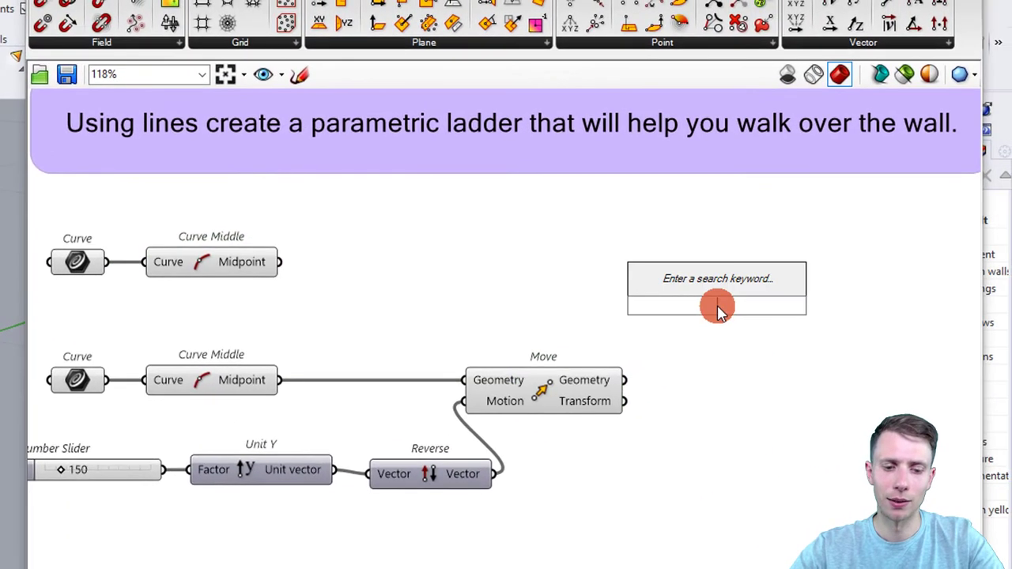
pyautogui.write('line')
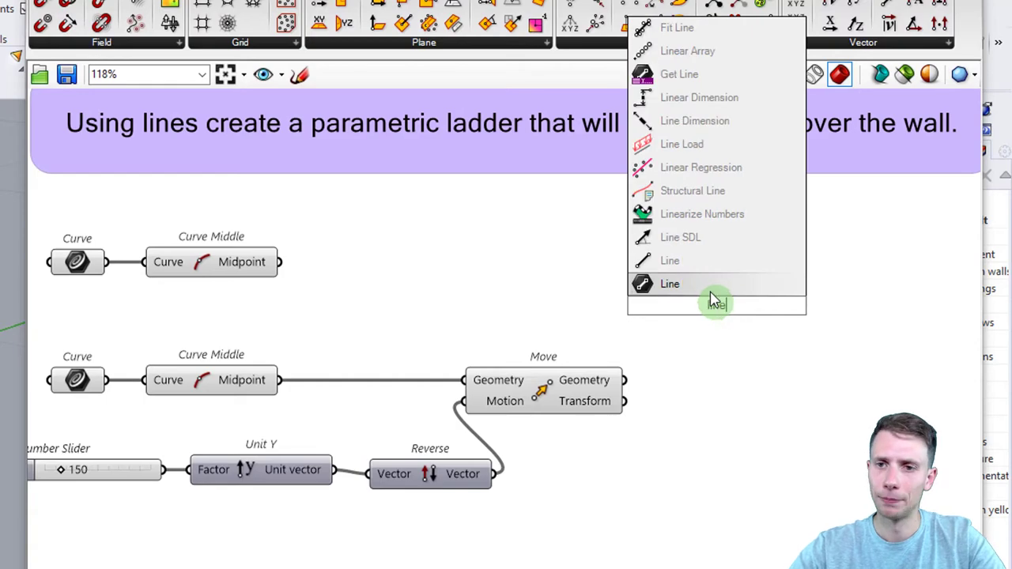
pyautogui.press('Return')
pyautogui.moveTo(280, 262); pyautogui.dragTo(652, 294)
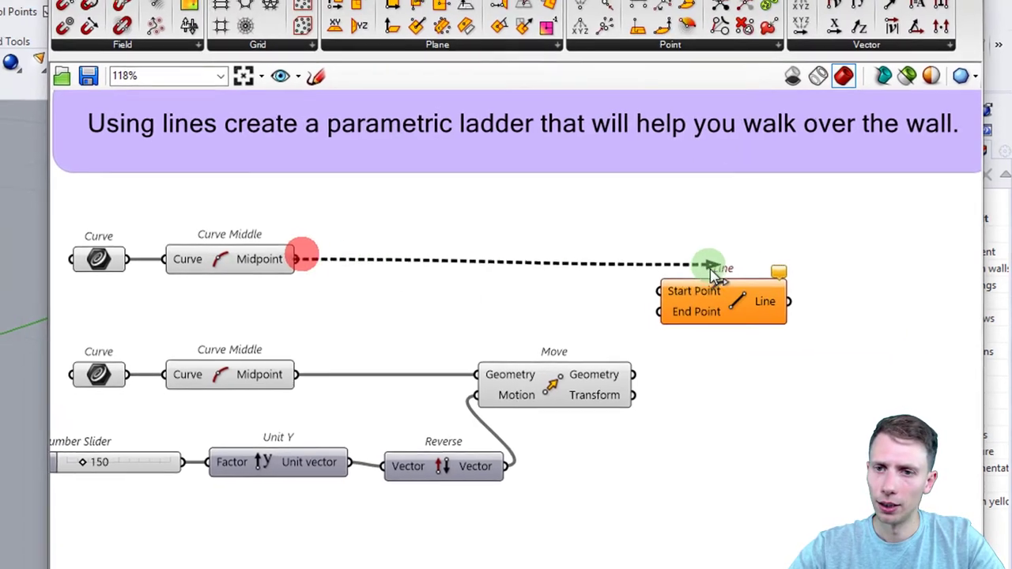
pyautogui.moveTo(681, 346); pyautogui.dragTo(773, 283)
pyautogui.moveTo(620, 325); pyautogui.dragTo(666, 313, button='right')
pyautogui.moveTo(569, 304); pyautogui.dragTo(596, 305, button='right')
# Step: Try several offsets on the Number Slider feeding Unit Y and set it to 70
pyautogui.scroll(2, 509, 327)
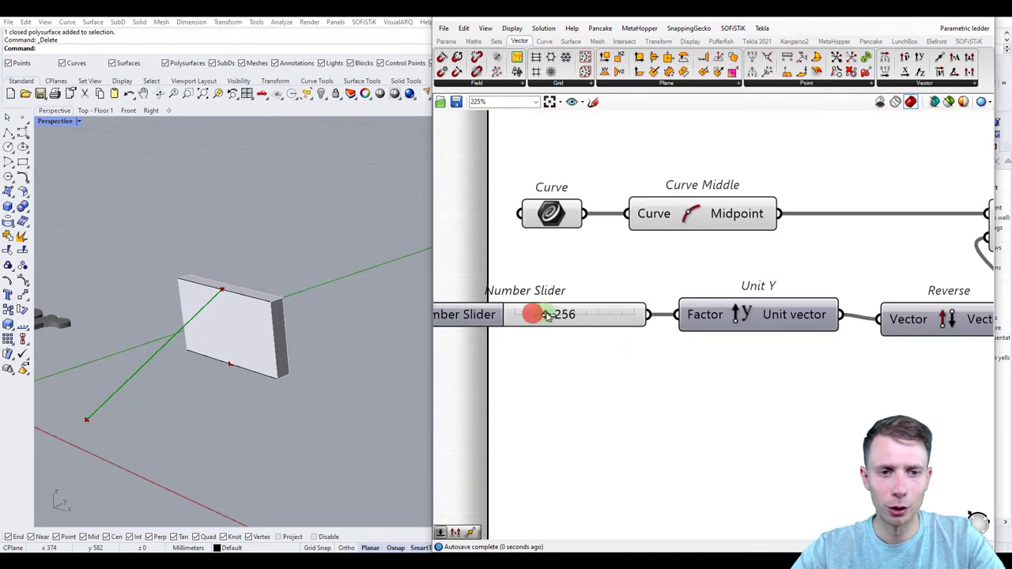
pyautogui.moveTo(547, 315); pyautogui.dragTo(538, 316)
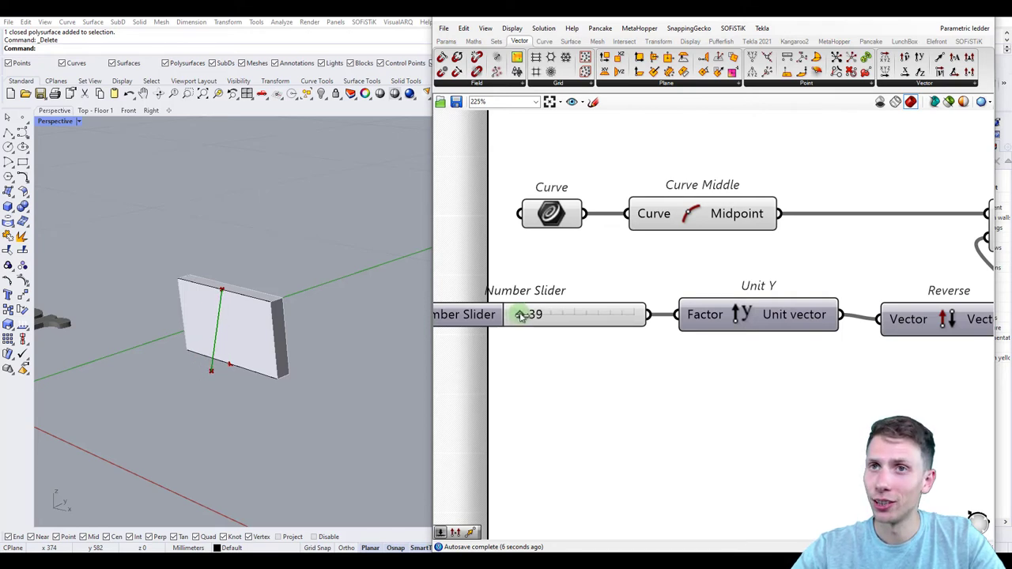
pyautogui.moveTo(521, 317); pyautogui.dragTo(524, 317)
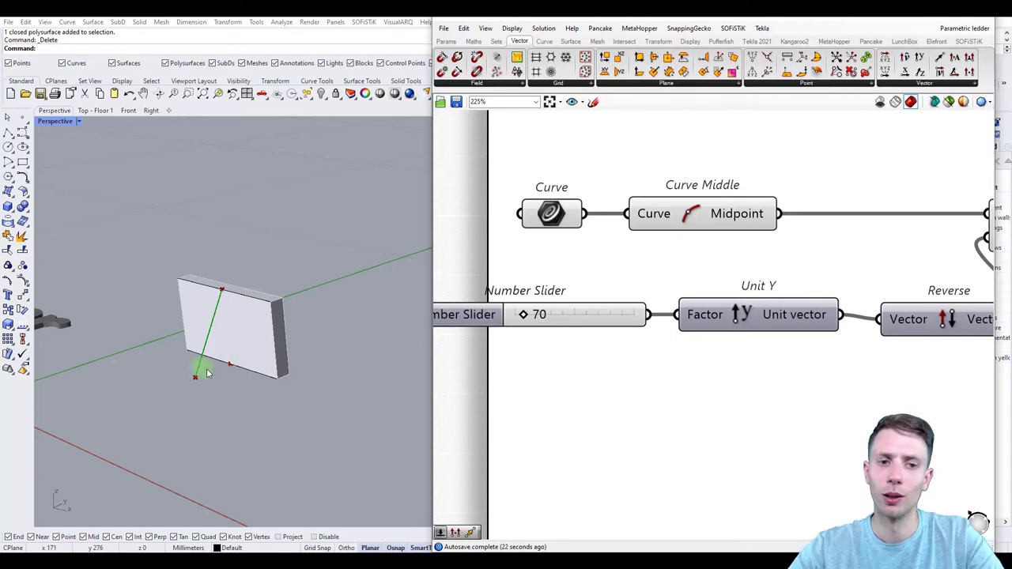
# Step: Align the Line component with the upper Curve Middle so that its Start Point wire runs straight
pyautogui.scroll(-2, 698, 315)
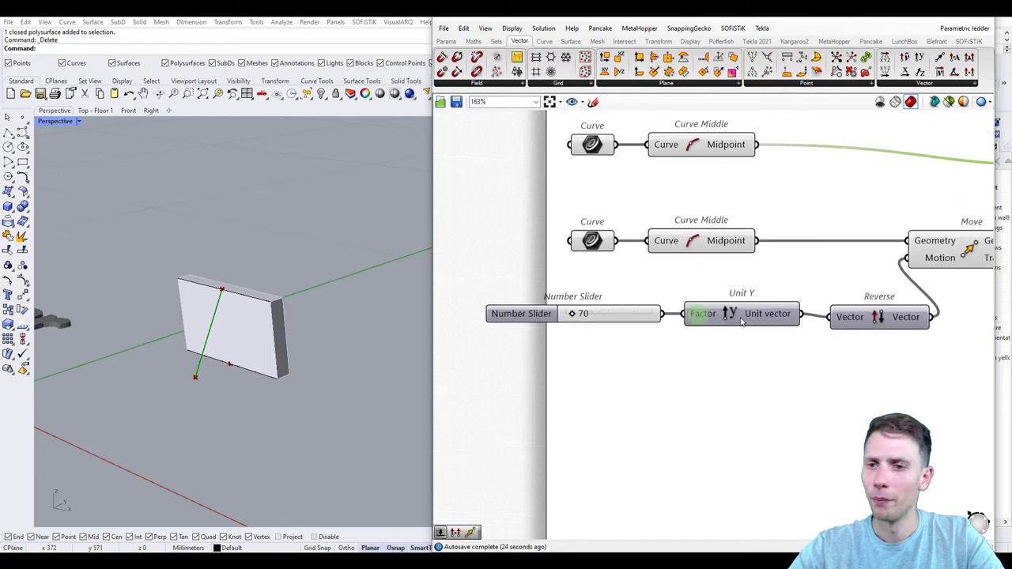
pyautogui.moveTo(815, 319); pyautogui.dragTo(755, 335, button='right')
pyautogui.moveTo(283, 376); pyautogui.dragTo(307, 259, button='right')
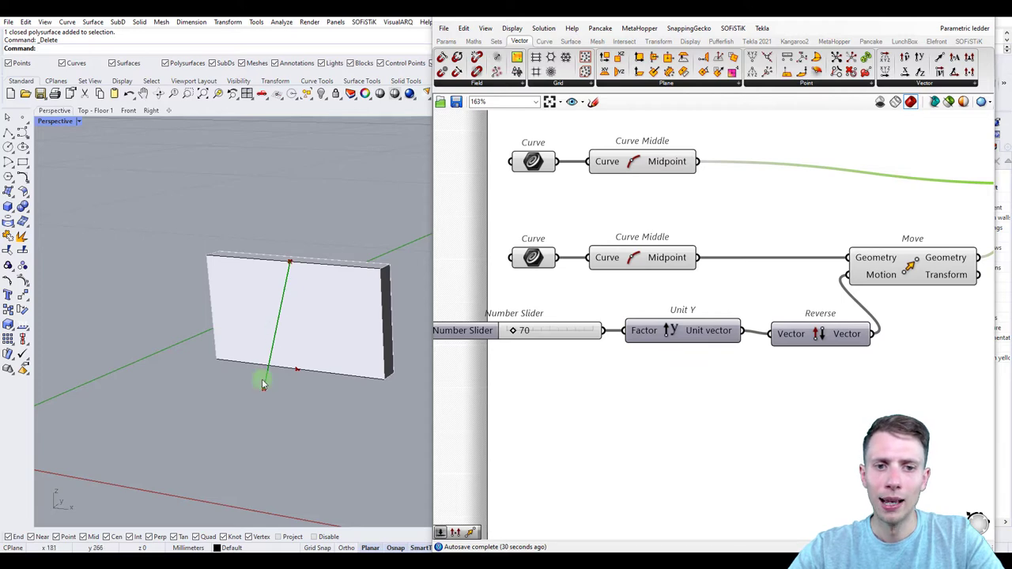
pyautogui.scroll(-3, 880, 309)
pyautogui.moveTo(919, 299); pyautogui.dragTo(680, 313, button='right')
pyautogui.scroll(2, 735, 274)
pyautogui.moveTo(769, 256); pyautogui.dragTo(770, 238)
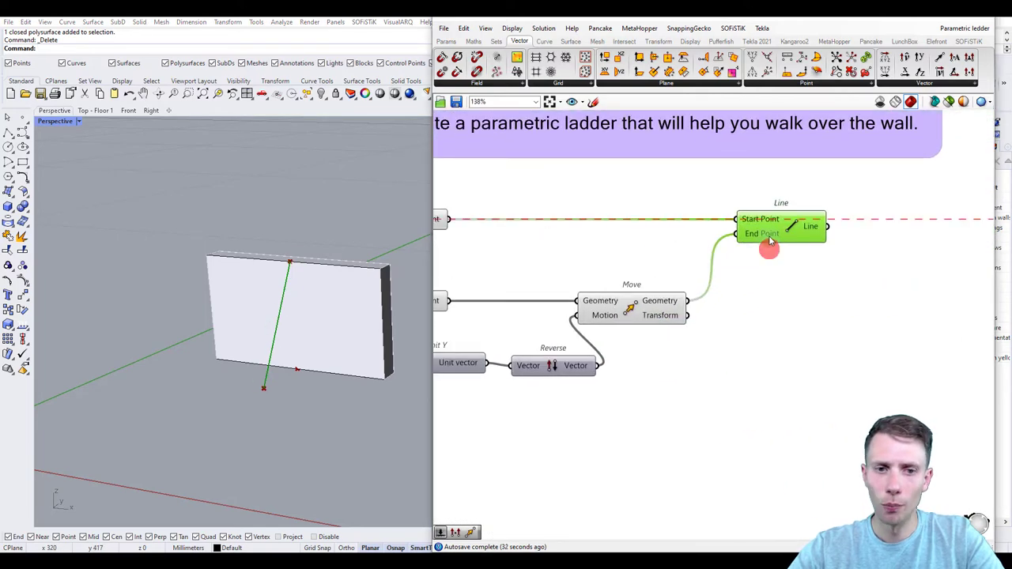
pyautogui.moveTo(351, 316); pyautogui.dragTo(384, 319, button='right')
pyautogui.scroll(-5, 364, 317)
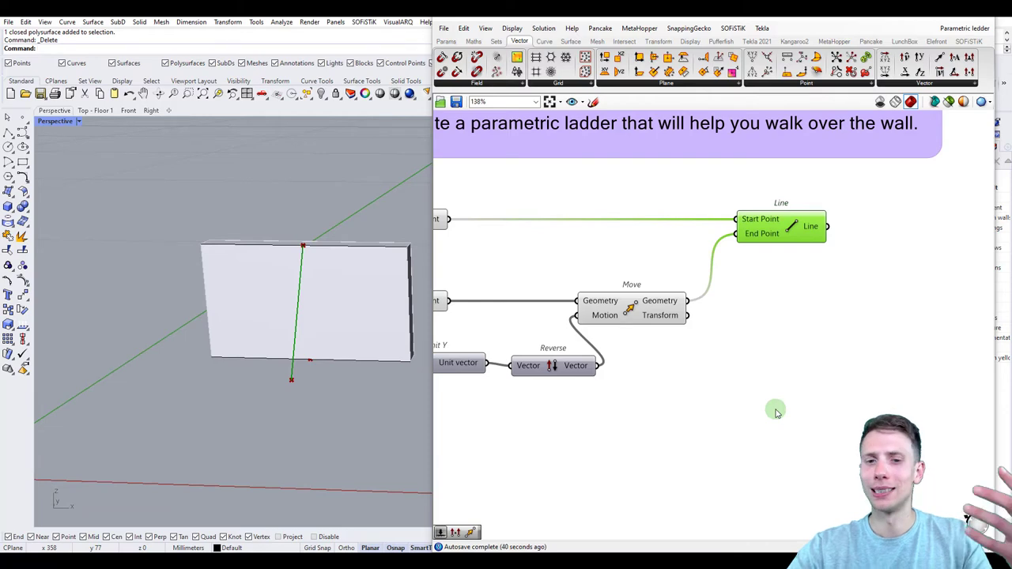
pyautogui.moveTo(675, 360); pyautogui.dragTo(716, 358, button='right')
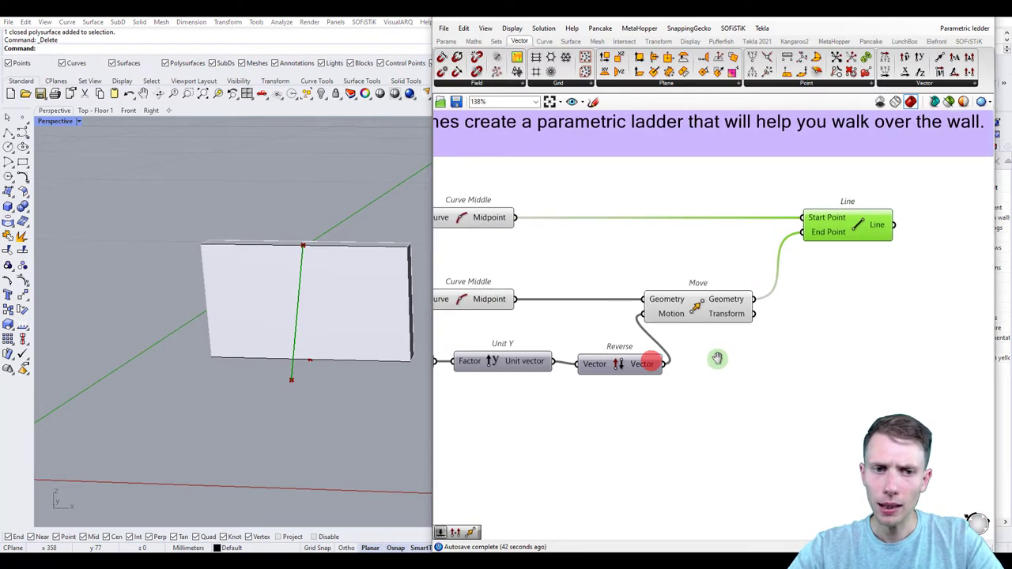
pyautogui.scroll(-3, 391, 364)
pyautogui.moveTo(347, 363); pyautogui.dragTo(375, 370, button='right')
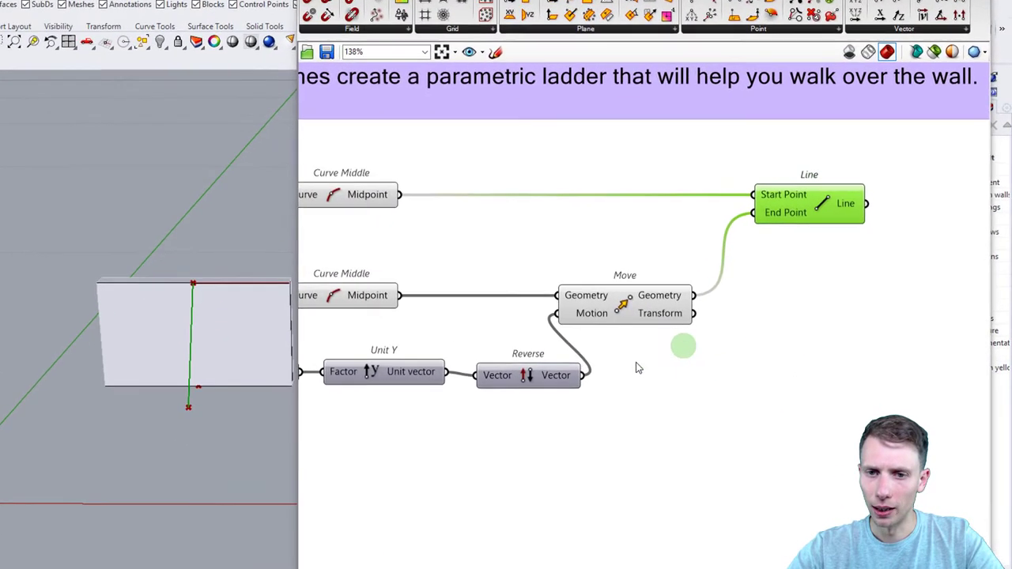
# Step: Duplicate the Number Slider, Unit Y, Reverse and Move components and place the copies beyond the Line component
pyautogui.moveTo(705, 351); pyautogui.dragTo(756, 345, button='right')
pyautogui.moveTo(748, 394); pyautogui.dragTo(571, 280)
pyautogui.moveTo(571, 285); pyautogui.dragTo(632, 241, button='right')
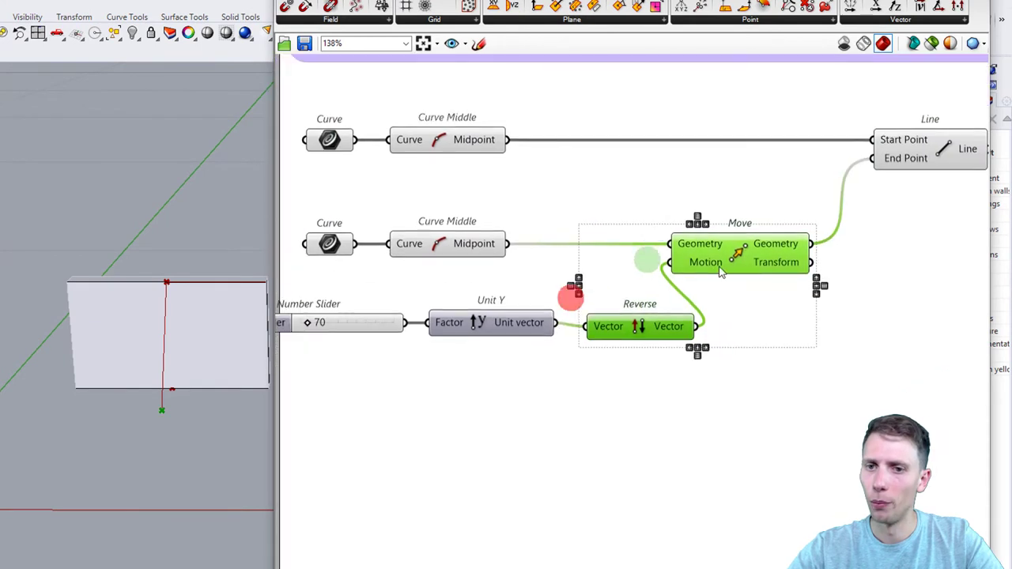
pyautogui.keyDown('shift'); pyautogui.moveTo(707, 388); pyautogui.dragTo(355, 292); pyautogui.keyUp('shift')
pyautogui.moveTo(553, 332); pyautogui.dragTo(224, 410, button='right')
pyautogui.moveTo(664, 356); pyautogui.dragTo(804, 291, button='right')
pyautogui.hotkey('ctrl', 'c')
pyautogui.hotkey('ctrl', 'v')
pyautogui.moveTo(555, 264); pyautogui.dragTo(947, 289)
pyautogui.scroll(-3, 491, 353)
pyautogui.scroll(2, 811, 286)
pyautogui.moveTo(868, 308); pyautogui.dragTo(610, 321, button='right')
pyautogui.click(603, 313)
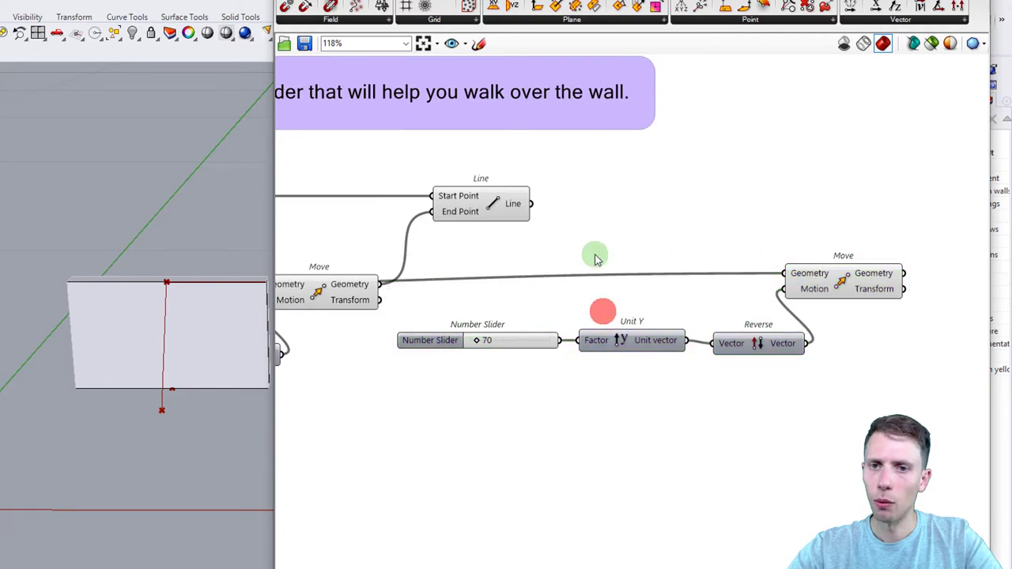
# Step: Replace the copied Move's Geometry input with the Line output and check the moved line beside the wall
pyautogui.moveTo(621, 255); pyautogui.dragTo(594, 253, button='right')
pyautogui.click(475, 208)
pyautogui.moveTo(503, 205); pyautogui.dragTo(757, 275)
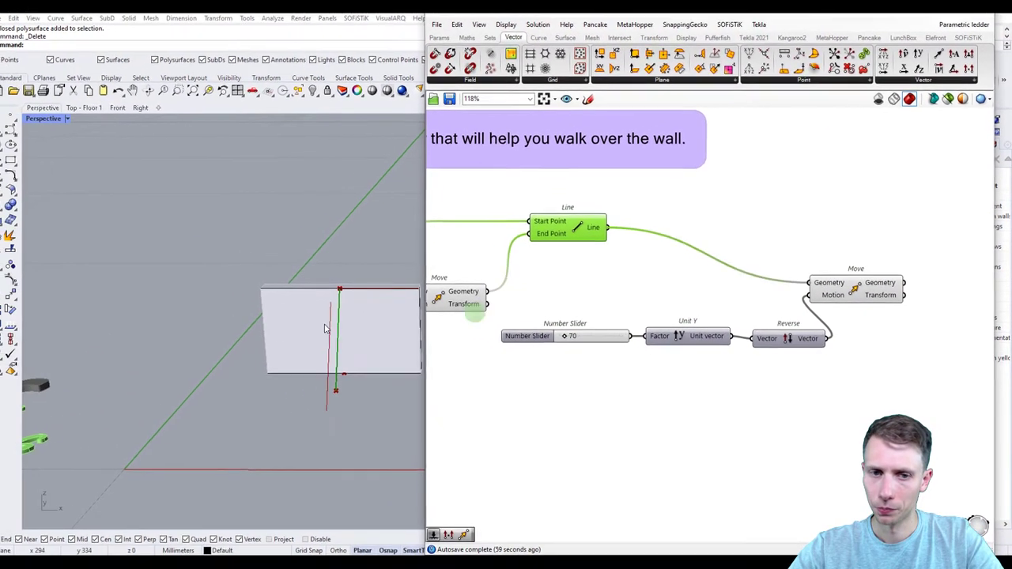
pyautogui.moveTo(325, 329); pyautogui.dragTo(228, 324, button='right')
pyautogui.scroll(2, 223, 296)
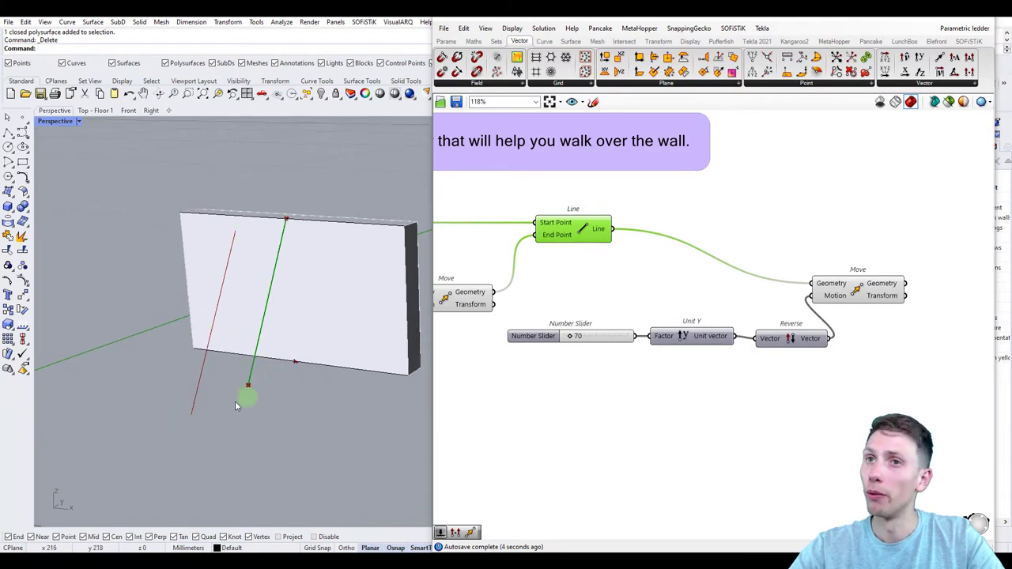
# Step: Replace the copied Unit Y component beside the wider Number Slider chain with a Unit X component between the slider and Reverse
pyautogui.click(694, 344)
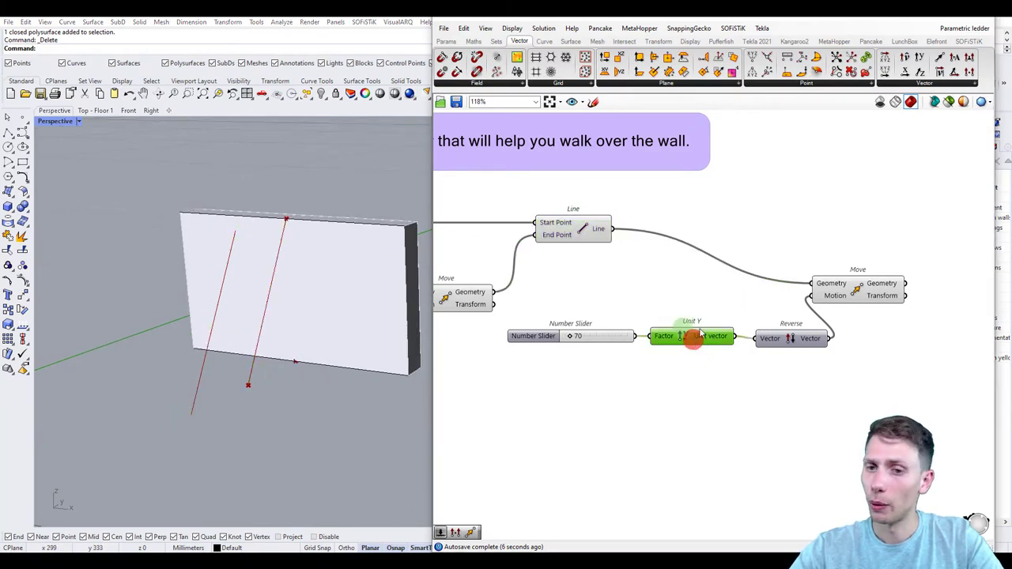
pyautogui.scroll(3, 700, 335)
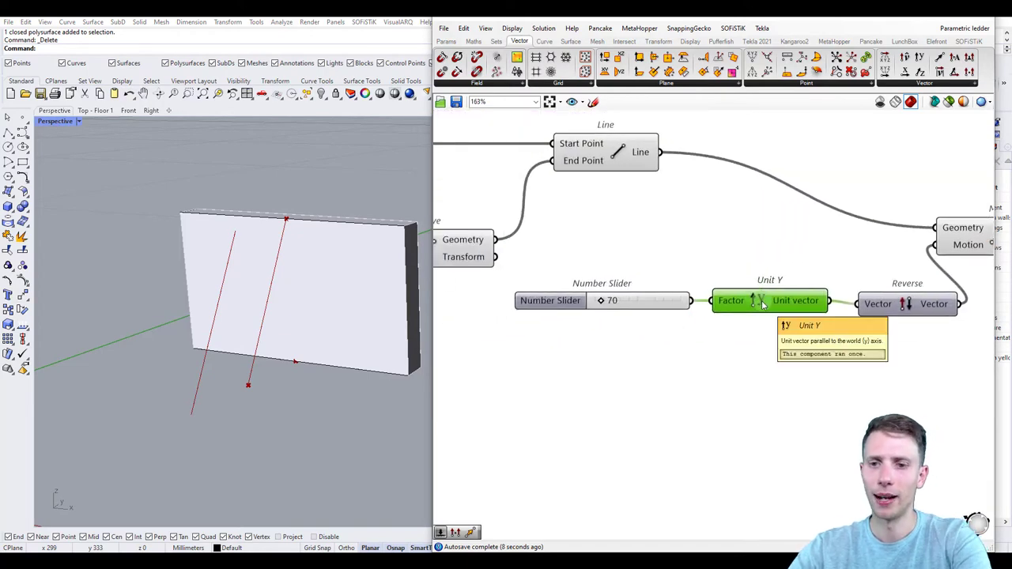
pyautogui.press('Delete')
pyautogui.doubleClick(763, 329)
pyautogui.write('x')
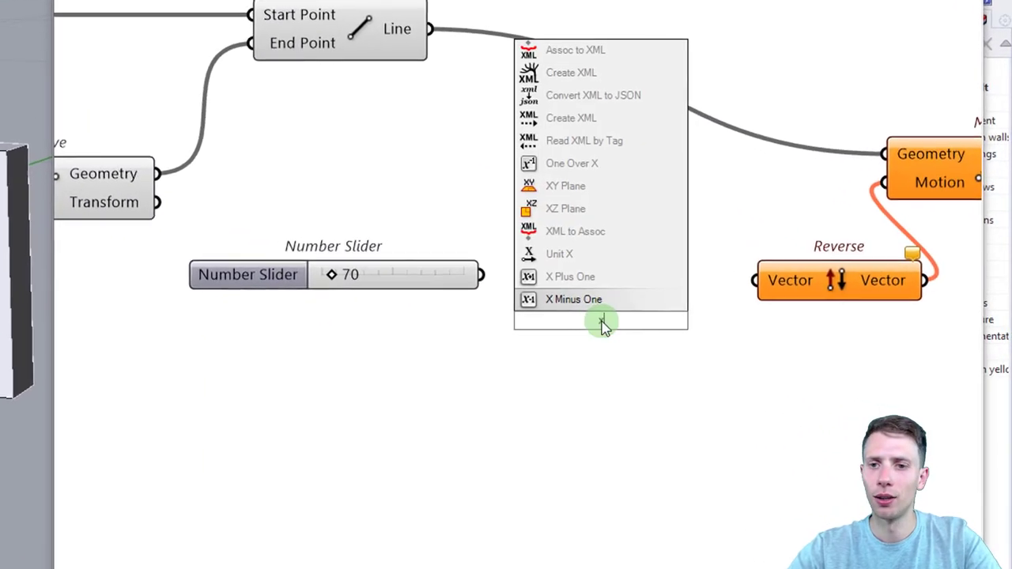
pyautogui.click(594, 254)
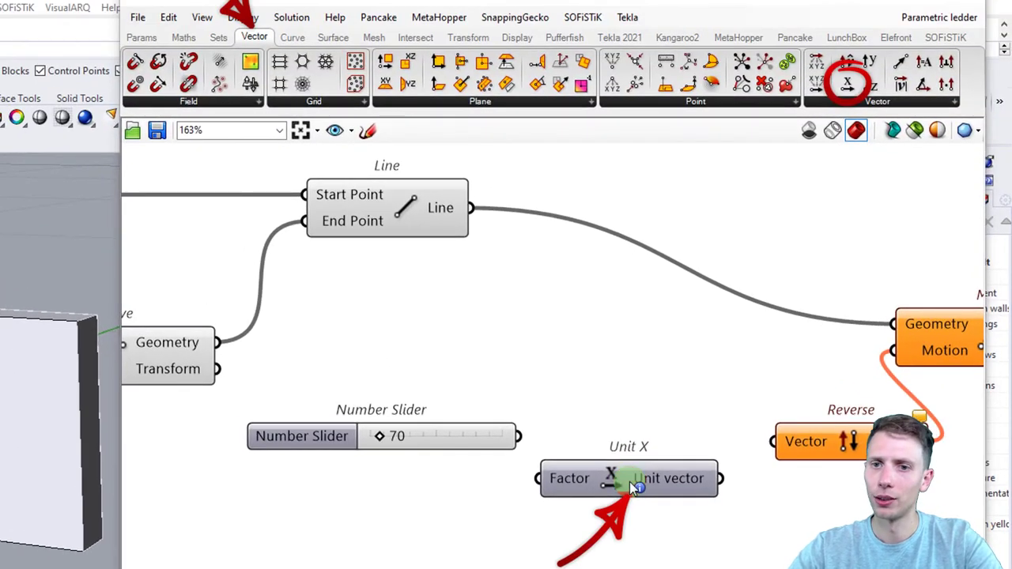
pyautogui.moveTo(610, 489); pyautogui.dragTo(616, 443)
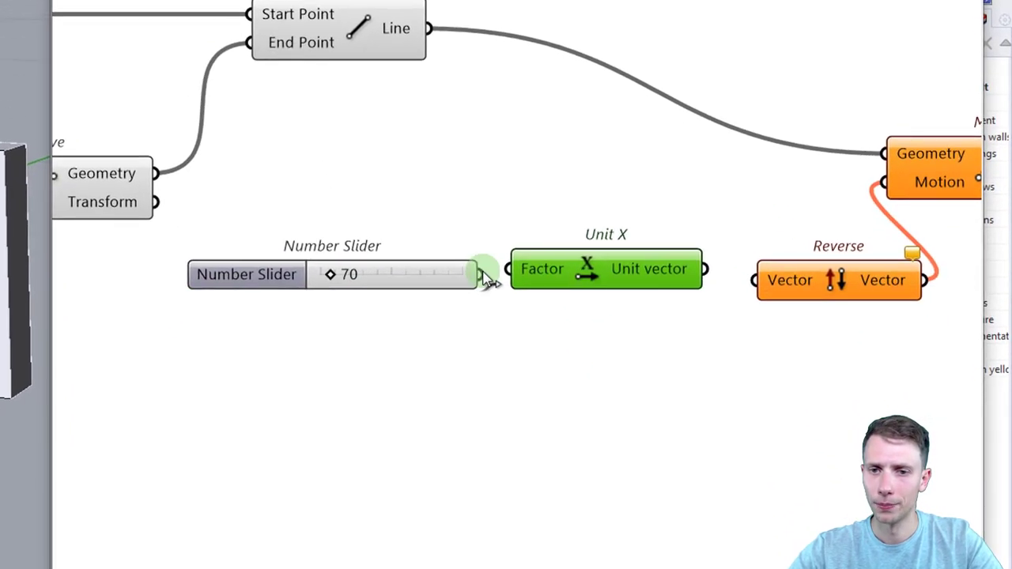
# Step: Connect the Number Slider to Unit X's Factor and its Unit vector to Reverse, and line up the Reverse and Move components
pyautogui.moveTo(483, 275); pyautogui.dragTo(510, 270)
pyautogui.moveTo(704, 270); pyautogui.dragTo(737, 284)
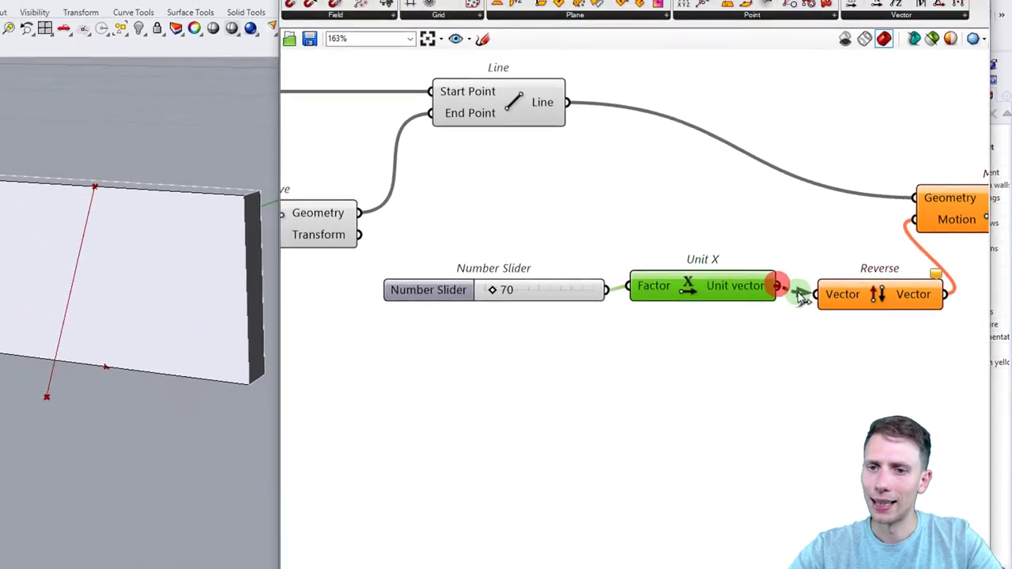
pyautogui.moveTo(799, 293); pyautogui.dragTo(823, 295)
pyautogui.moveTo(905, 300); pyautogui.dragTo(902, 285)
pyautogui.moveTo(901, 285); pyautogui.dragTo(716, 283, button='right')
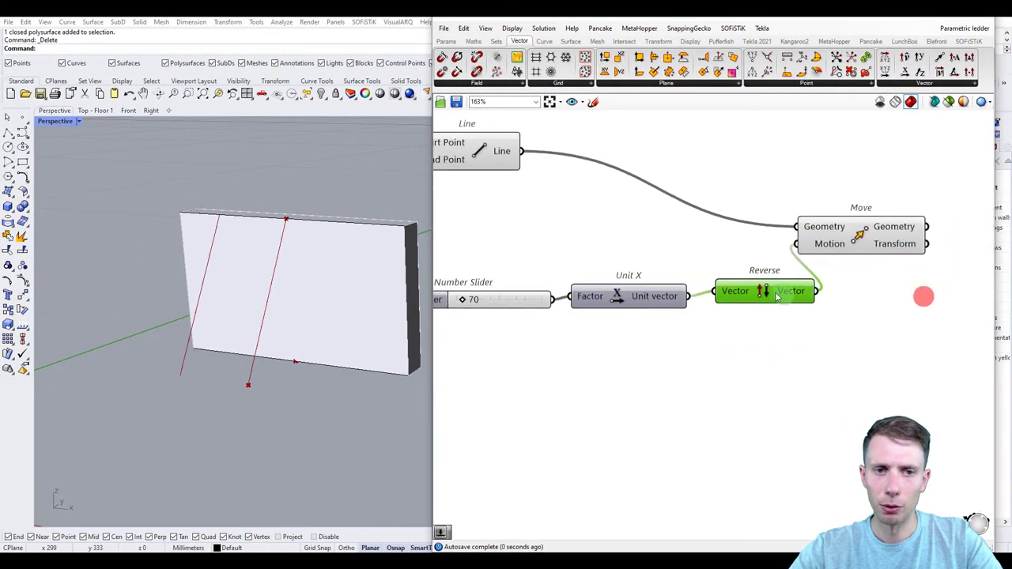
pyautogui.moveTo(776, 297); pyautogui.dragTo(772, 297, button='right')
pyautogui.moveTo(900, 228); pyautogui.dragTo(901, 190)
# Step: Set the Number Slider feeding Unit X to 48
pyautogui.moveTo(573, 263); pyautogui.dragTo(676, 273, button='right')
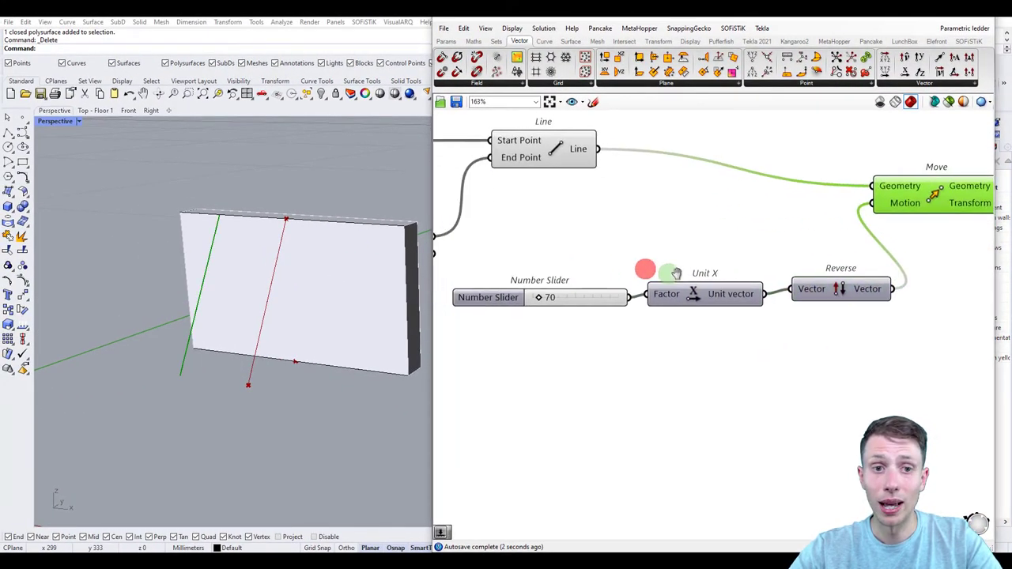
pyautogui.scroll(2, 550, 305)
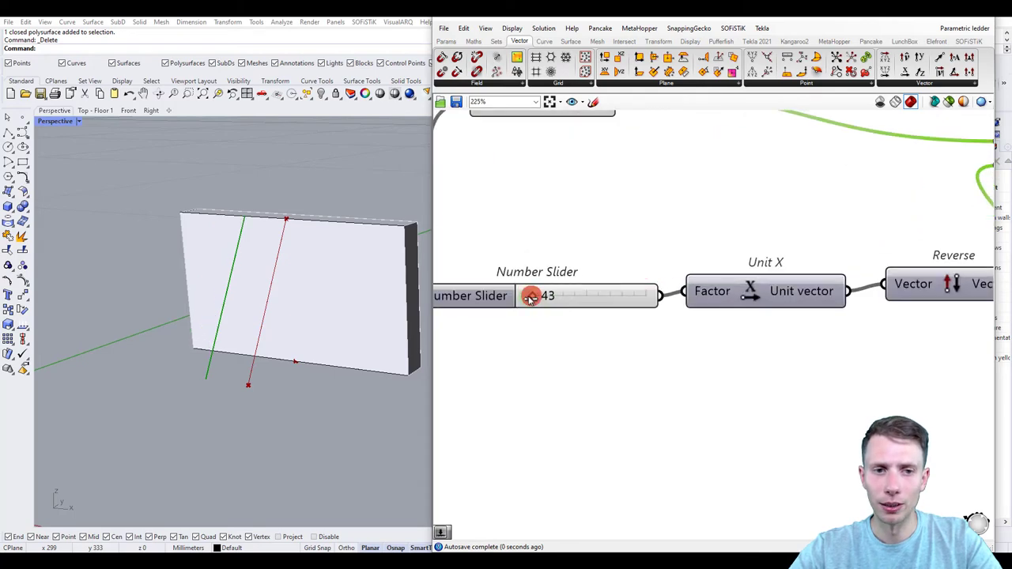
pyautogui.moveTo(532, 296); pyautogui.dragTo(537, 296)
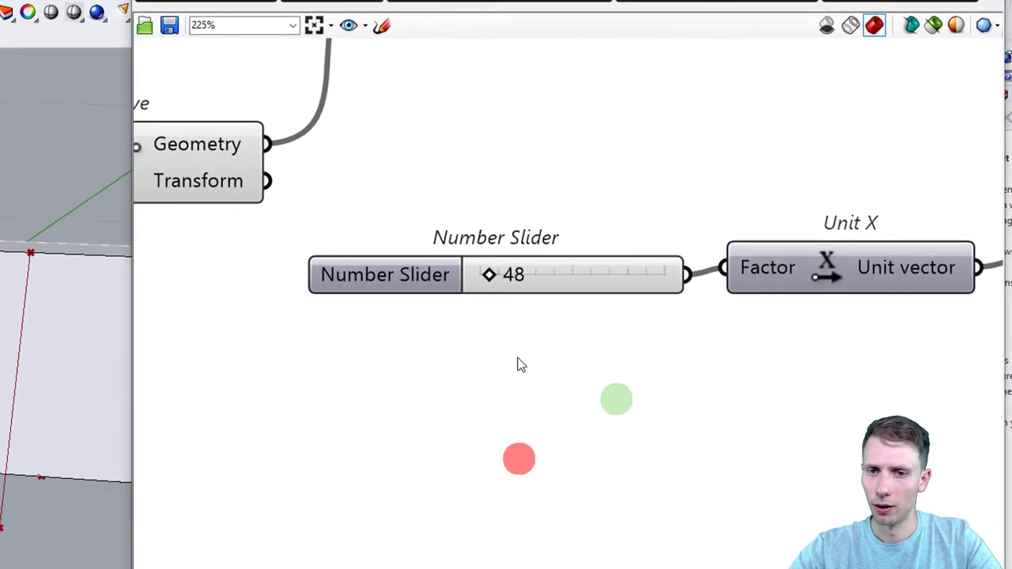
# Step: Rename the Number Slider feeding Unit X as Width
pyautogui.click(406, 273)
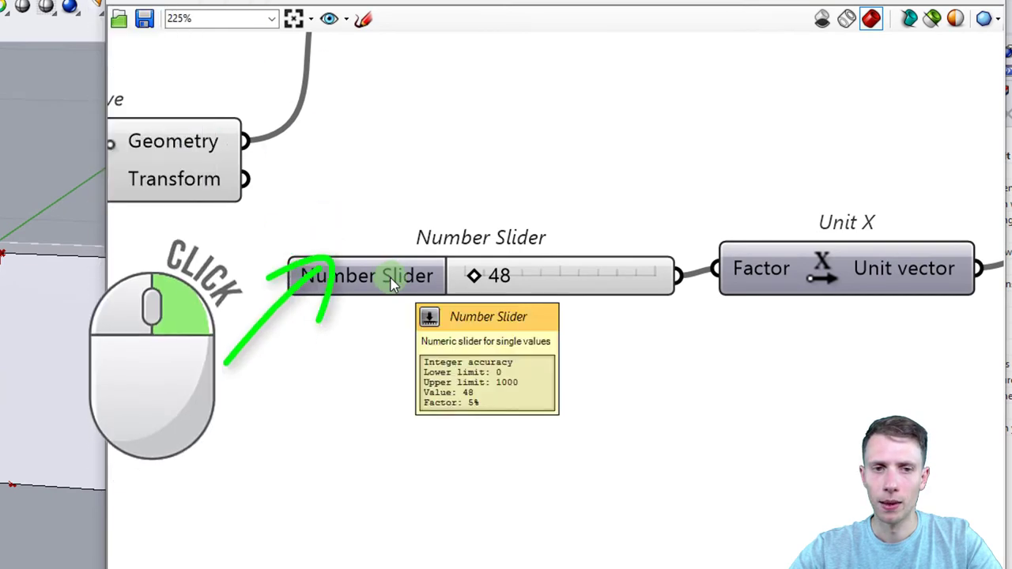
pyautogui.rightClick(411, 278)
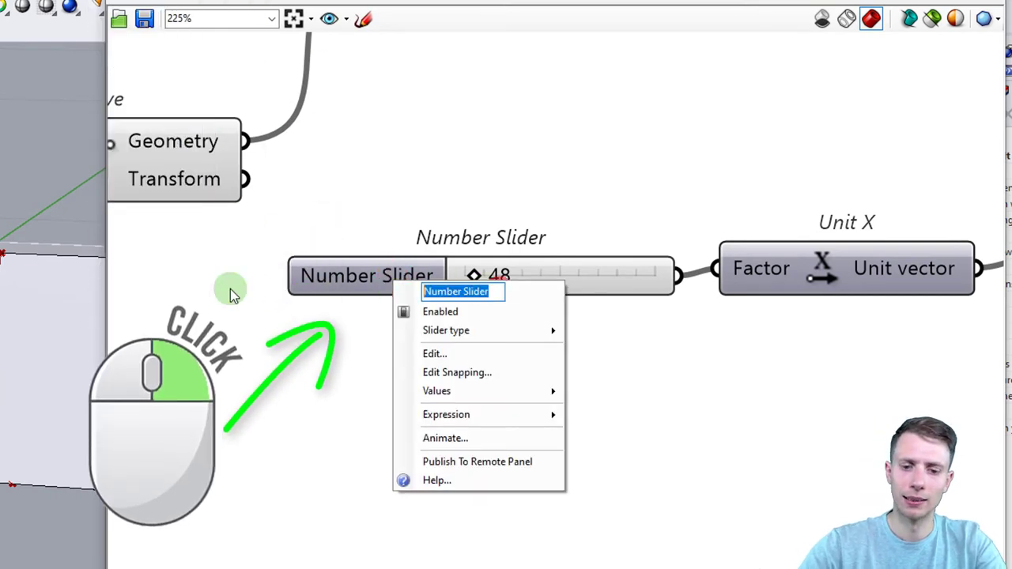
pyautogui.write('Width')
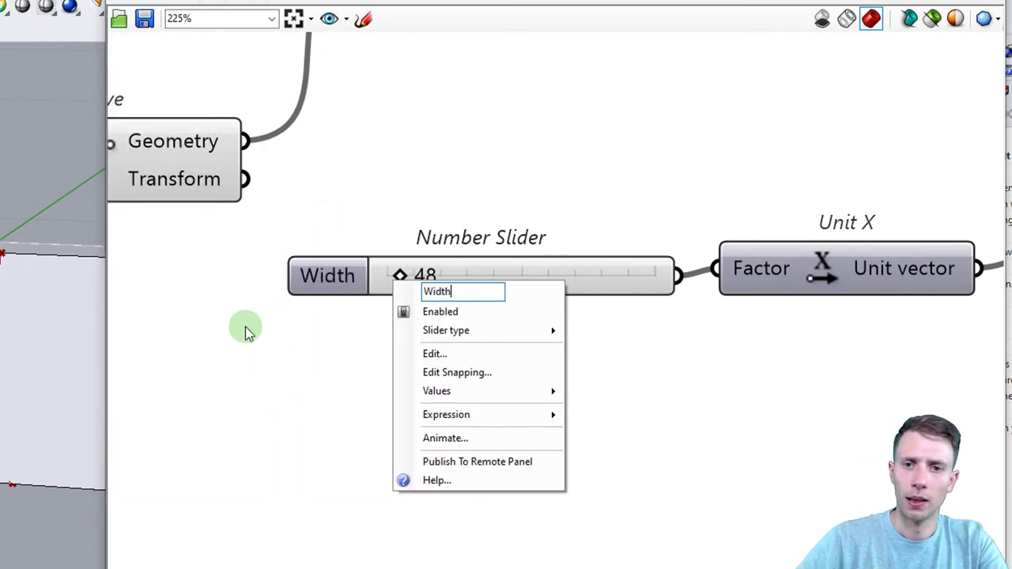
pyautogui.click(381, 159)
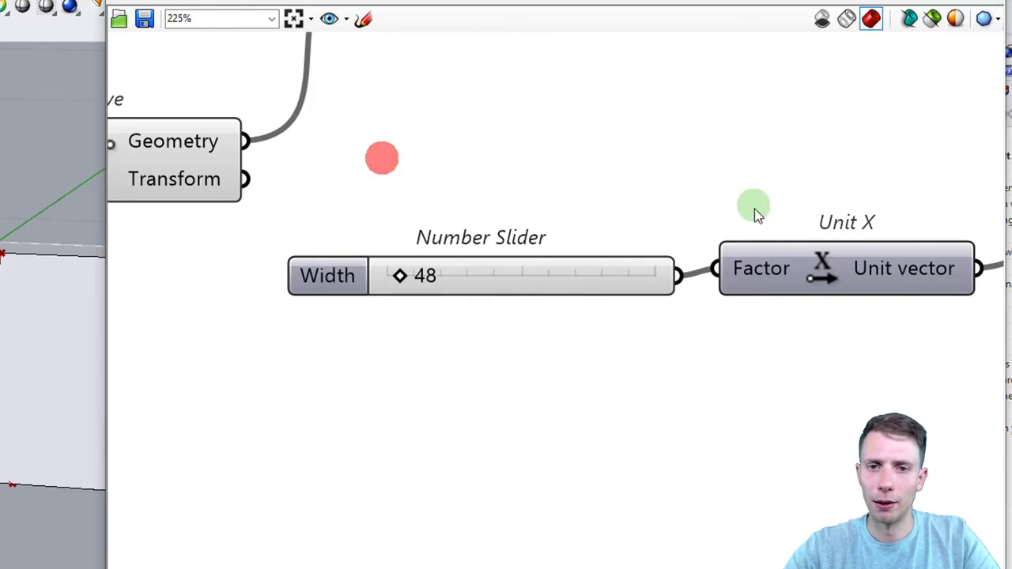
# Step: Rename the Number Slider feeding Unit Y as "Distance from wall" and shift it farther away from Unit Y
pyautogui.scroll(-5, 756, 211)
pyautogui.moveTo(371, 242); pyautogui.dragTo(633, 360, button='right')
pyautogui.scroll(1, 431, 324)
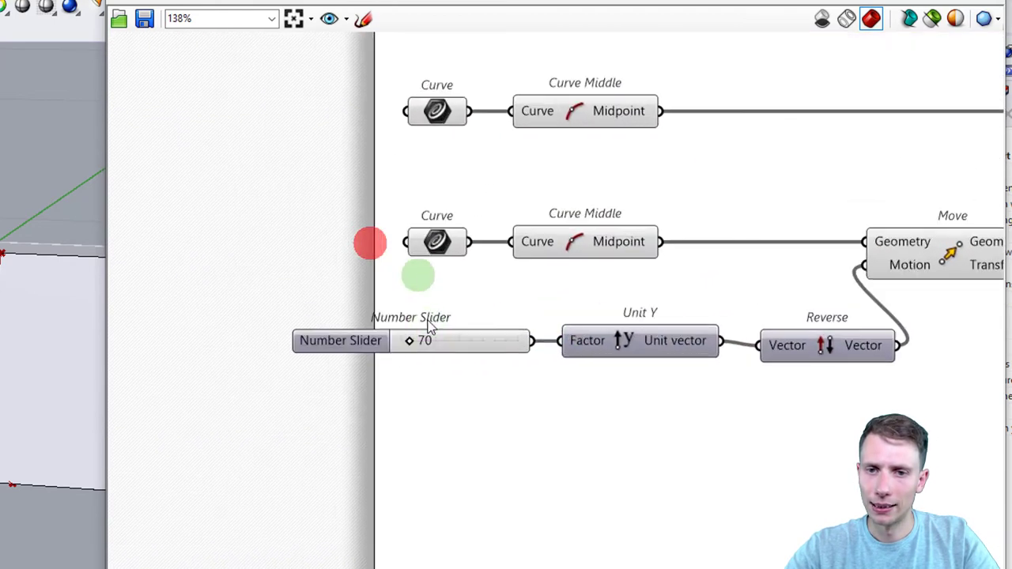
pyautogui.rightClick(309, 344)
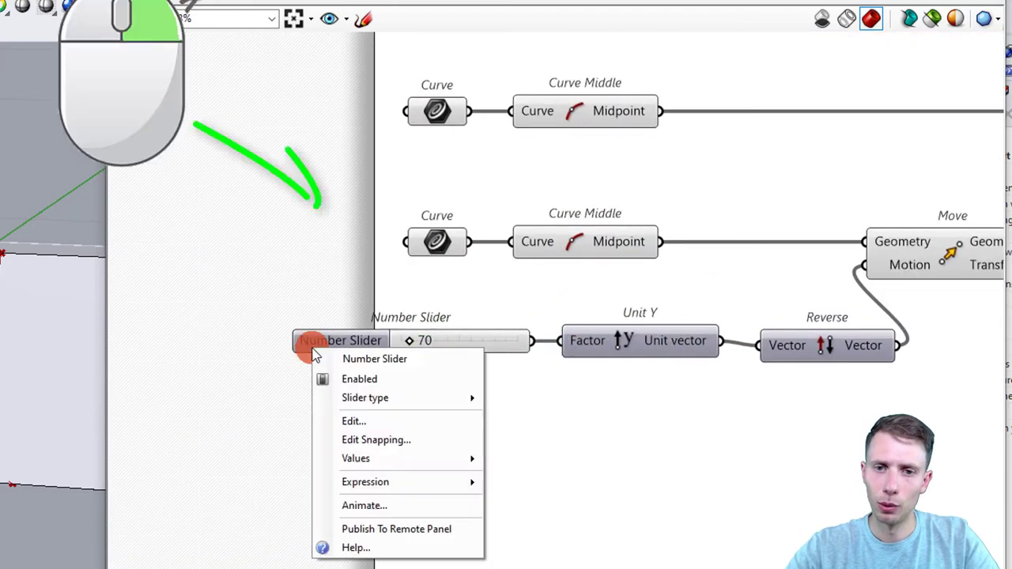
pyautogui.click(369, 361)
pyautogui.write('Dista')
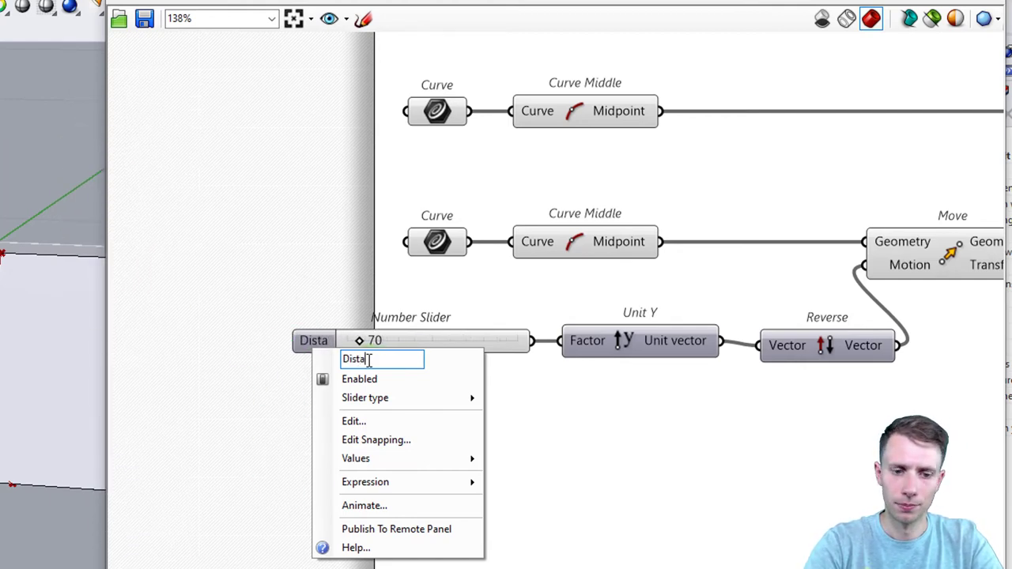
pyautogui.write('nce from ')
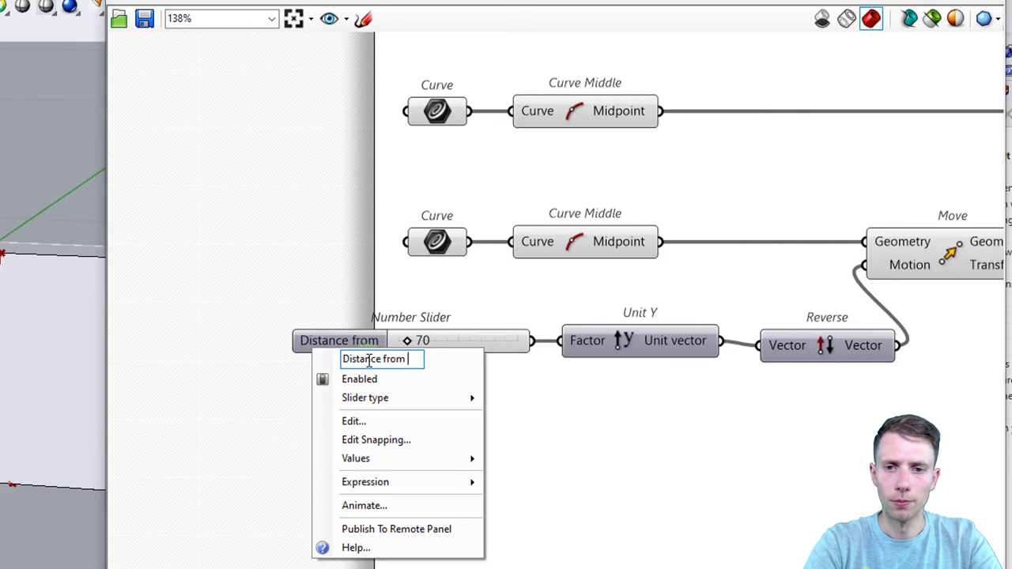
pyautogui.write('wall')
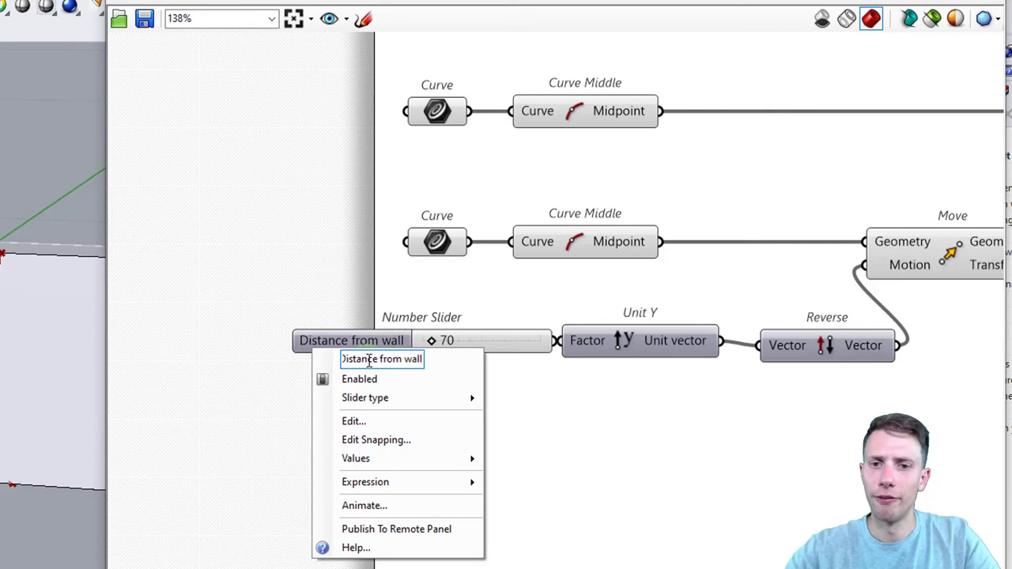
pyautogui.click(319, 278)
pyautogui.moveTo(355, 340); pyautogui.dragTo(320, 337)
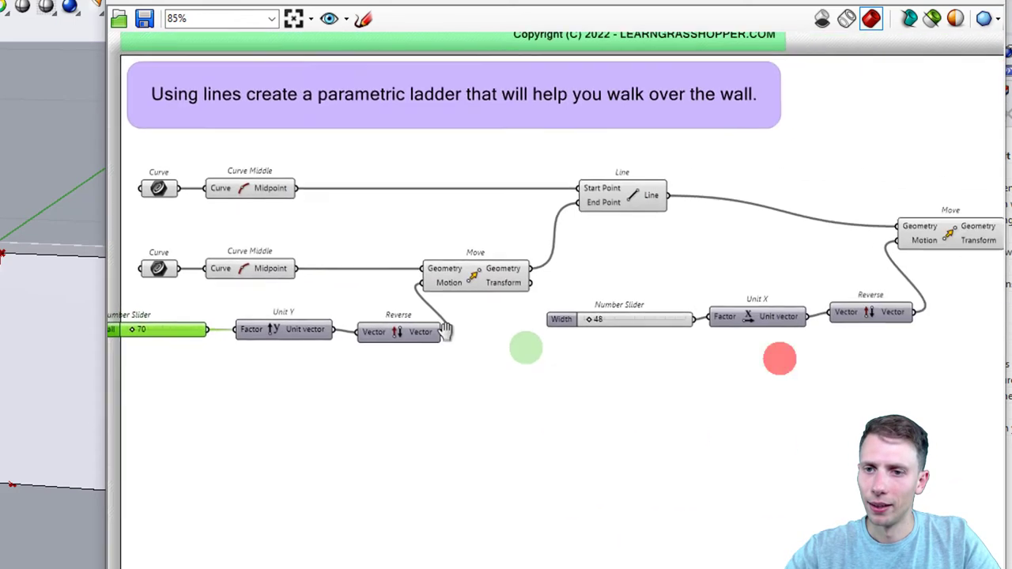
# Step: Highlight the Line component and the Move fed by Unit X together to examine both ladder rails against the wall
pyautogui.moveTo(447, 331); pyautogui.dragTo(336, 316, button='right')
pyautogui.moveTo(756, 274); pyautogui.dragTo(689, 281, button='right')
pyautogui.scroll(2, 689, 283)
pyautogui.scroll(2, 291, 338)
pyautogui.scroll(-2, 285, 348)
pyautogui.moveTo(773, 349); pyautogui.dragTo(585, 395, button='right')
pyautogui.click(670, 234)
pyautogui.moveTo(152, 323); pyautogui.dragTo(182, 324, button='right')
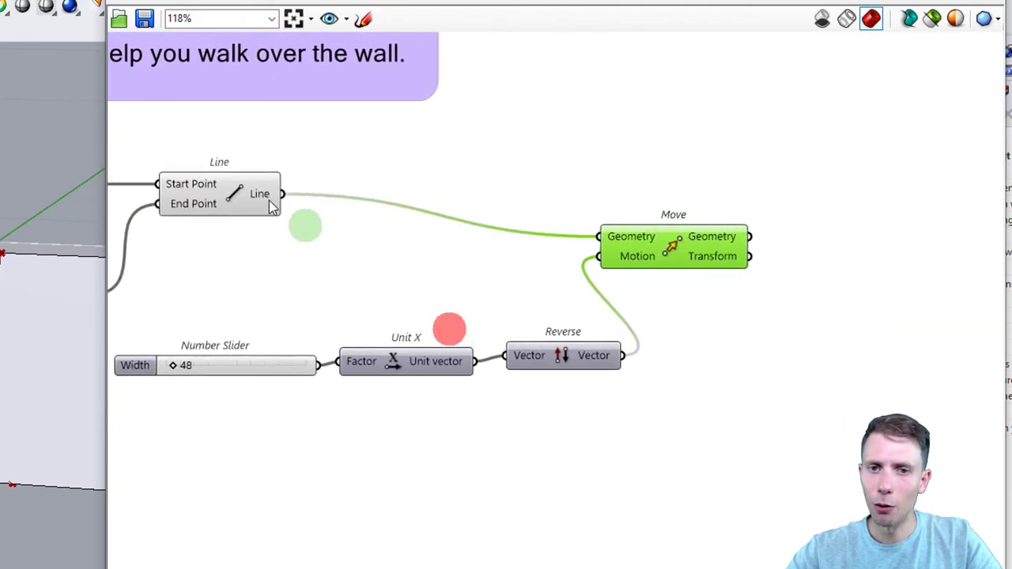
pyautogui.keyDown('shift'); pyautogui.click(220, 186); pyautogui.keyUp('shift')
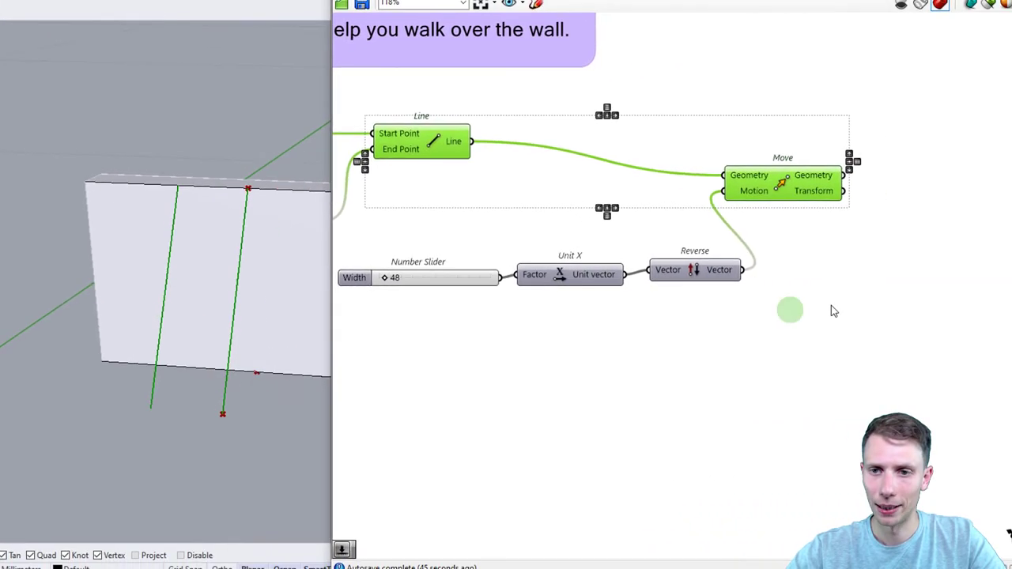
# Step: Align the last Move component with the Line component so that its Geometry wire runs straight
pyautogui.moveTo(831, 305); pyautogui.dragTo(600, 312, button='right')
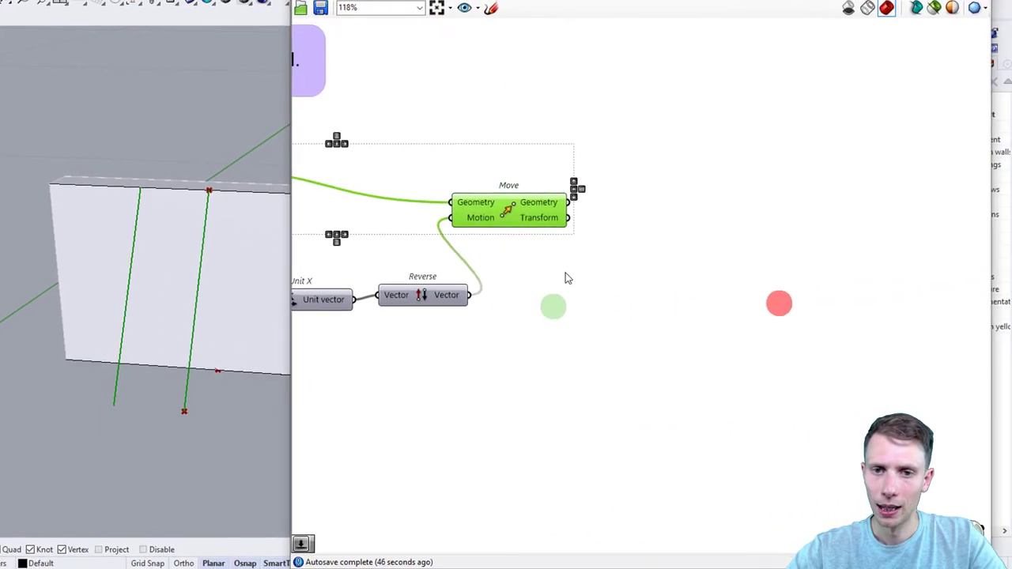
pyautogui.click(621, 263)
pyautogui.moveTo(573, 206); pyautogui.dragTo(556, 181)
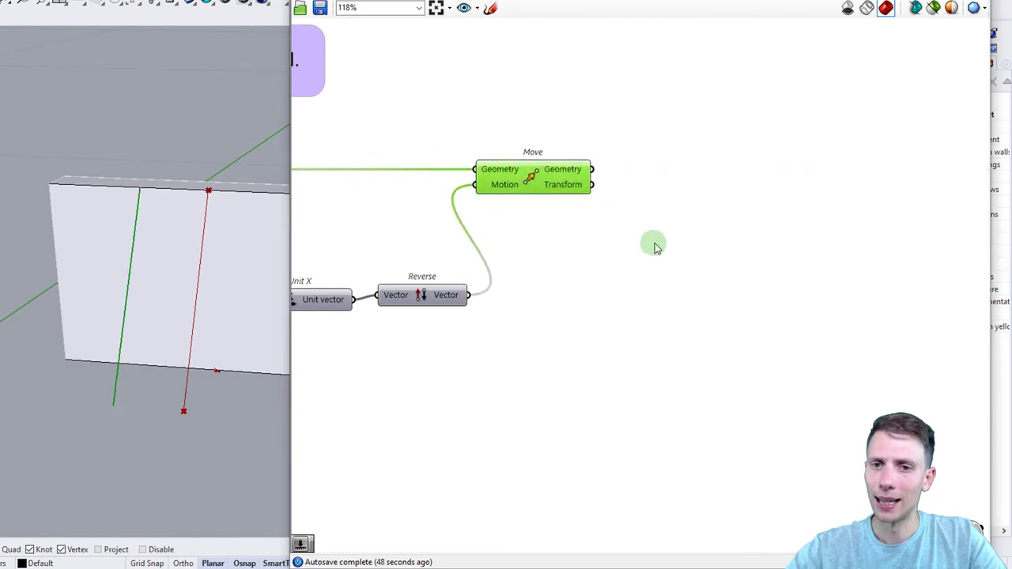
# Step: Add a Divide Curve component beyond the last Move component and check its Count input
pyautogui.doubleClick(669, 245)
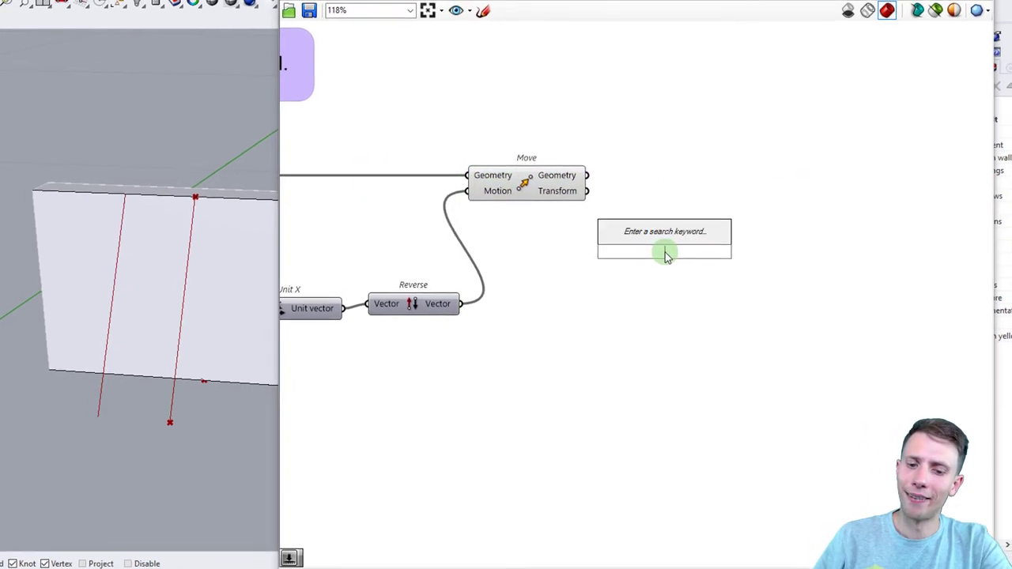
pyautogui.write('divi')
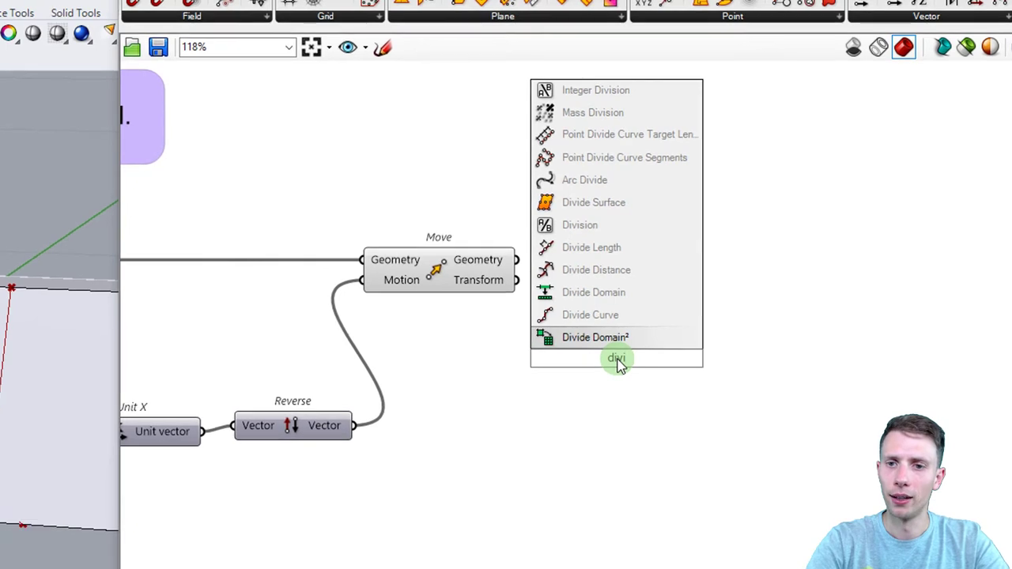
pyautogui.press('Up')
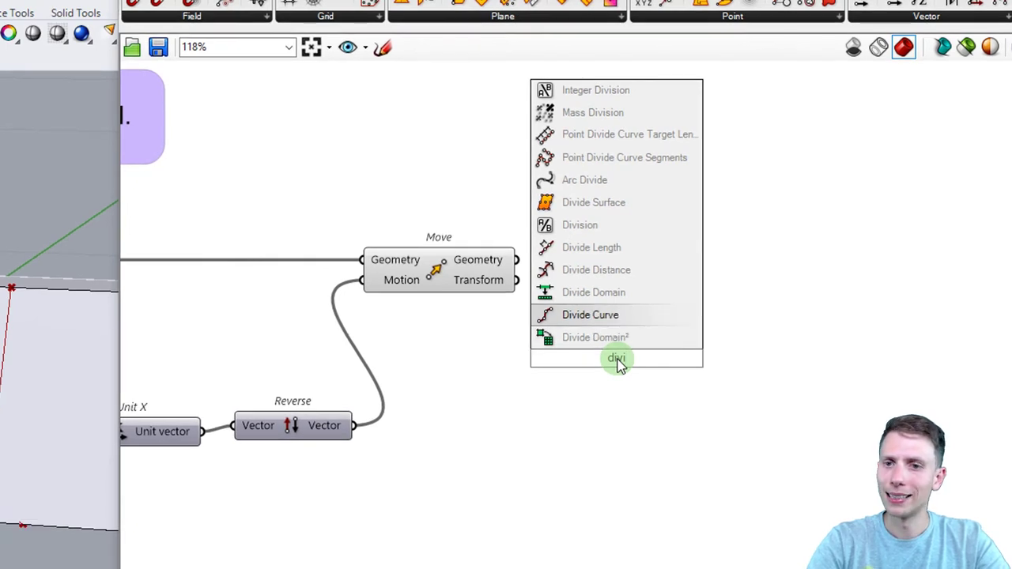
pyautogui.press('Return')
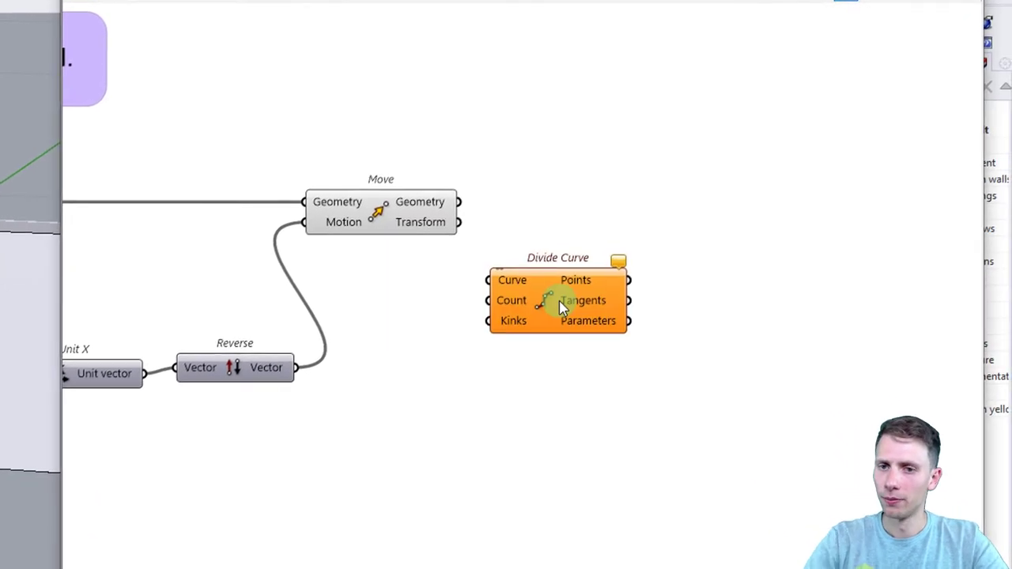
pyautogui.scroll(5, 559, 301)
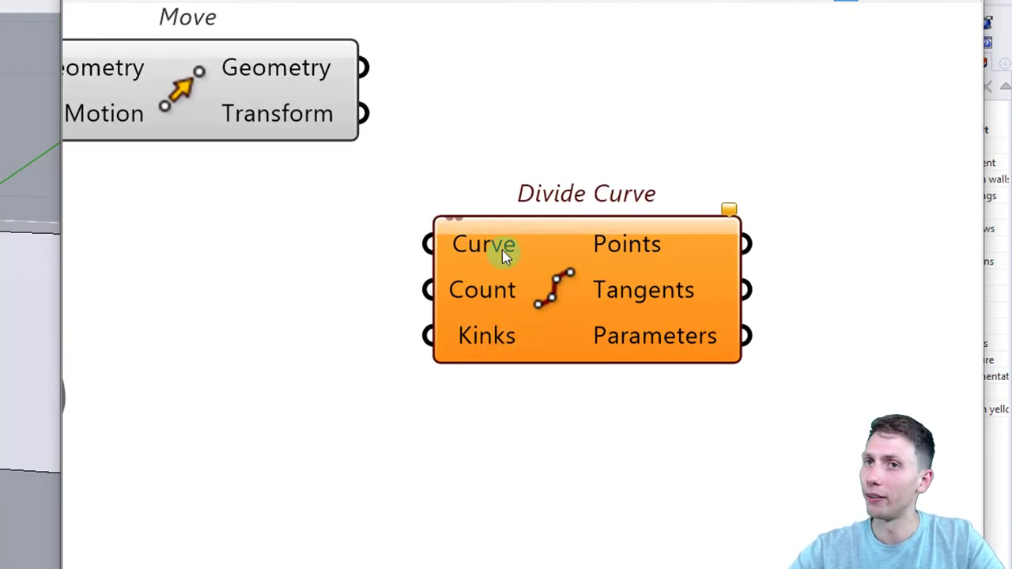
pyautogui.moveTo(503, 299)
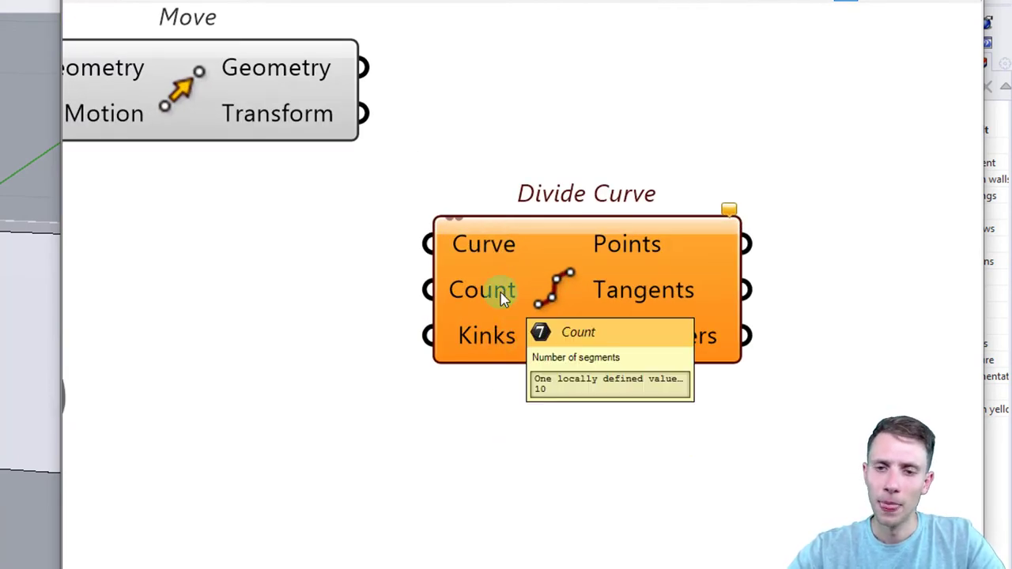
pyautogui.scroll(-3, 503, 297)
# Step: Add a Divide Length component below the Divide Curve component
pyautogui.doubleClick(516, 433)
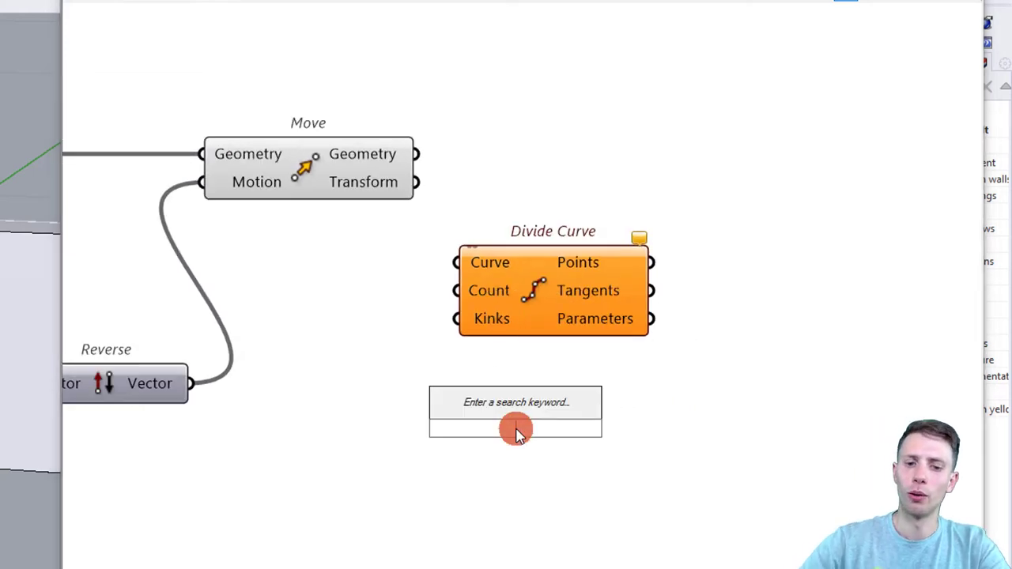
pyautogui.write('divi')
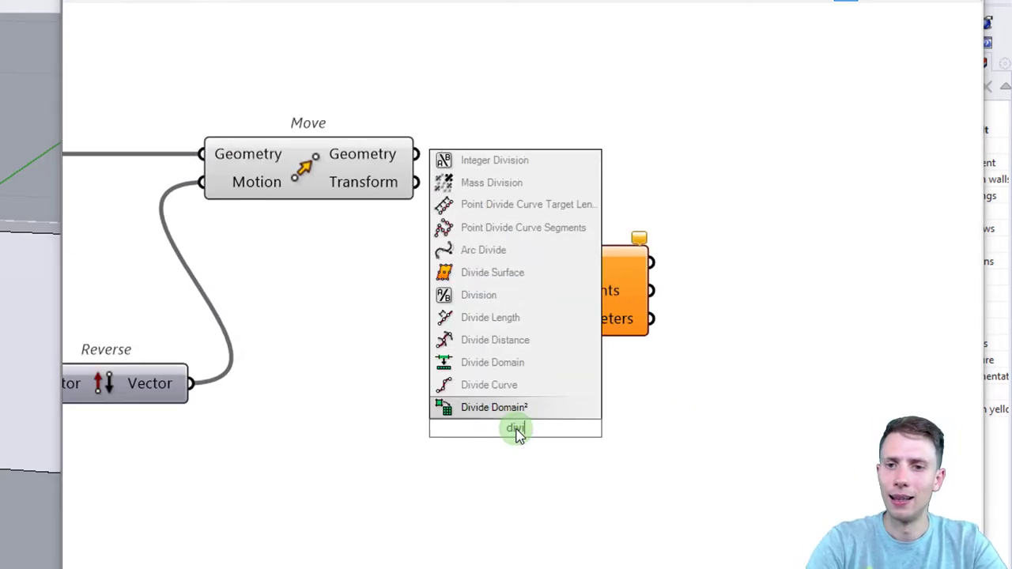
pyautogui.press('Up')
pyautogui.press('Up')
pyautogui.press('Up')
pyautogui.press('Up')
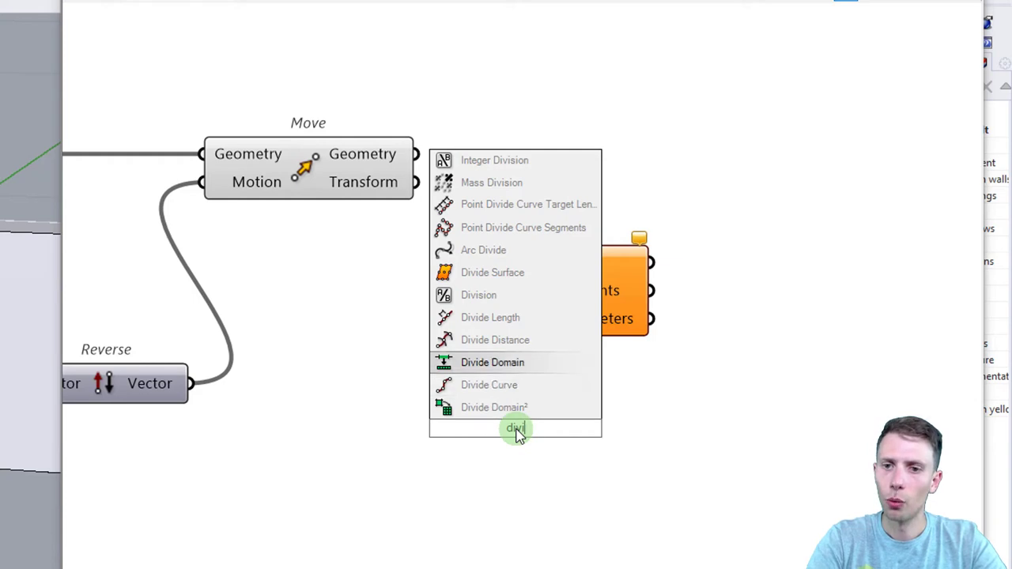
pyautogui.press('Return')
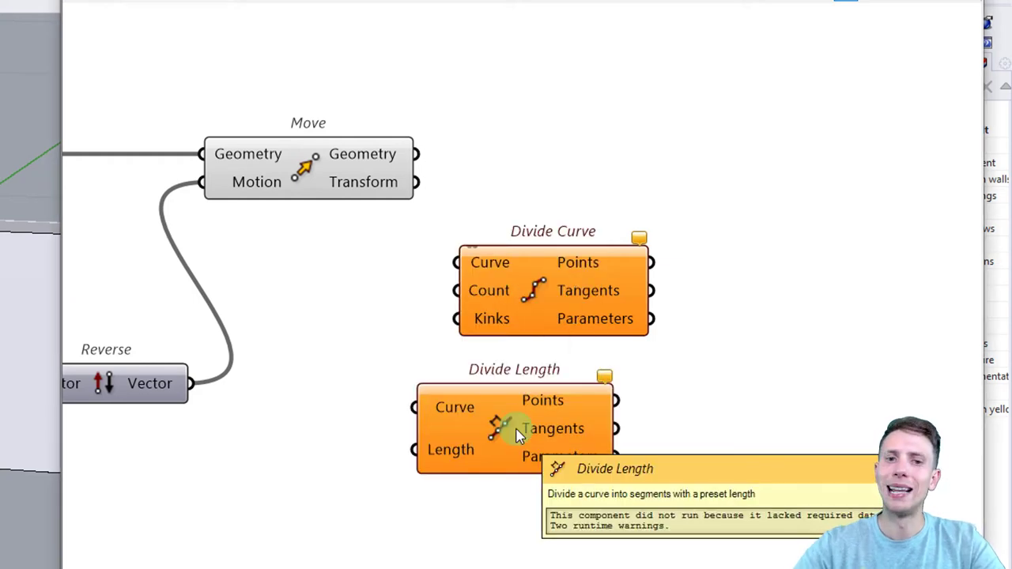
# Step: Delete the Divide Curve component and place Divide Length in its spot beyond the last Move component
pyautogui.moveTo(518, 435); pyautogui.dragTo(602, 324)
pyautogui.click(494, 290)
pyautogui.press('Delete')
pyautogui.click(393, 179)
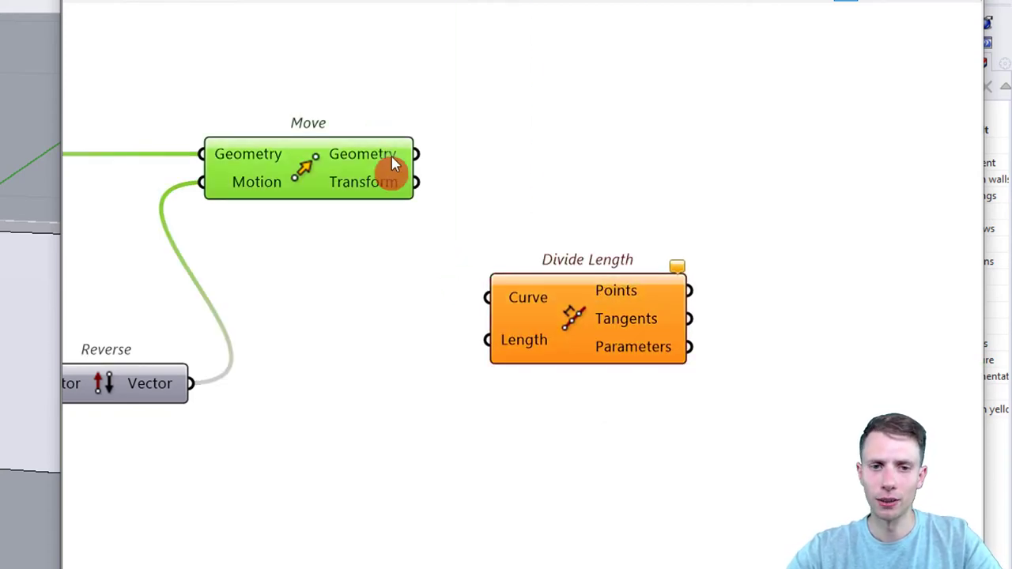
# Step: Wire the last Move component's Geometry output into Divide Length's Curve input and move Divide Length further from the Move component
pyautogui.scroll(-2, 401, 167)
pyautogui.scroll(1, 402, 160)
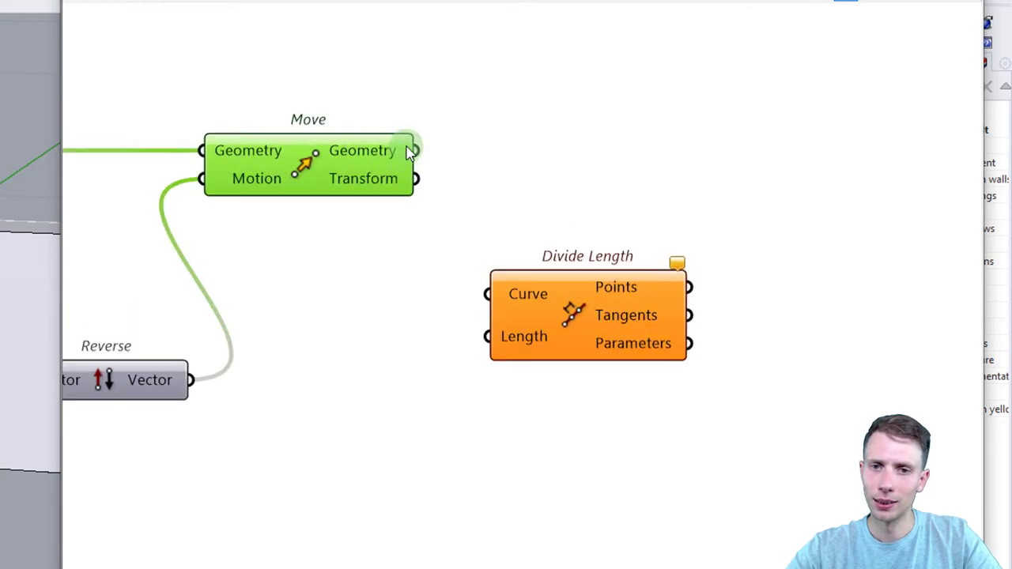
pyautogui.moveTo(413, 151); pyautogui.dragTo(487, 289)
pyautogui.moveTo(594, 328); pyautogui.dragTo(757, 222)
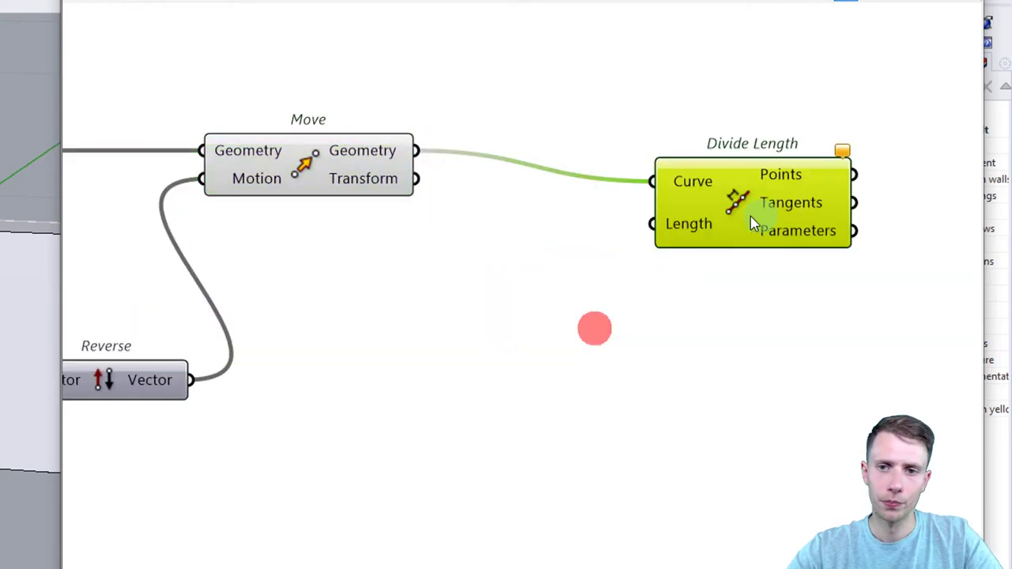
pyautogui.moveTo(354, 158)
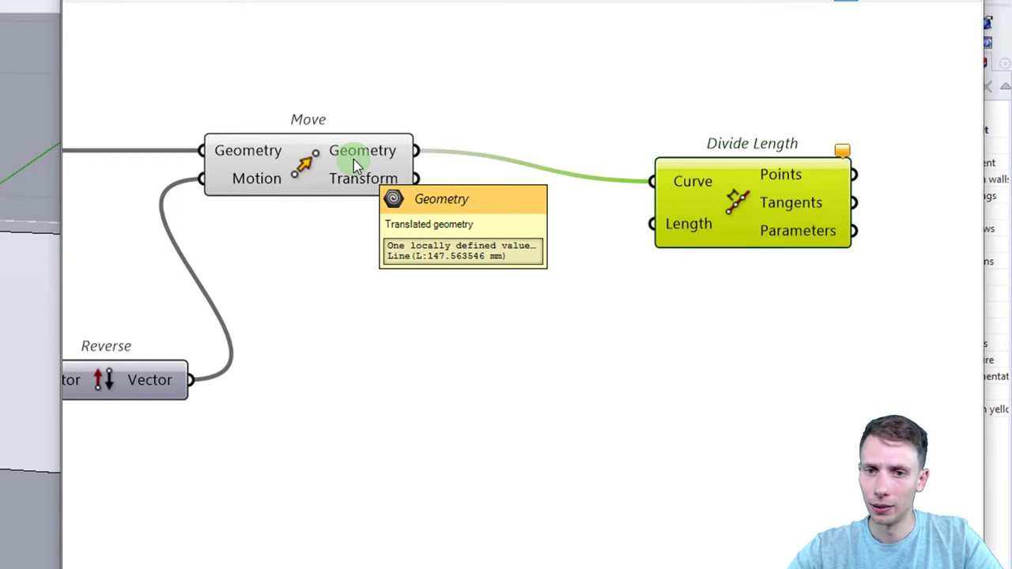
# Step: Add a Panel component below the wire between the last Move component and Divide Length
pyautogui.scroll(2, 354, 159)
pyautogui.moveTo(391, 251); pyautogui.dragTo(288, 234, button='right')
pyautogui.moveTo(284, 124)
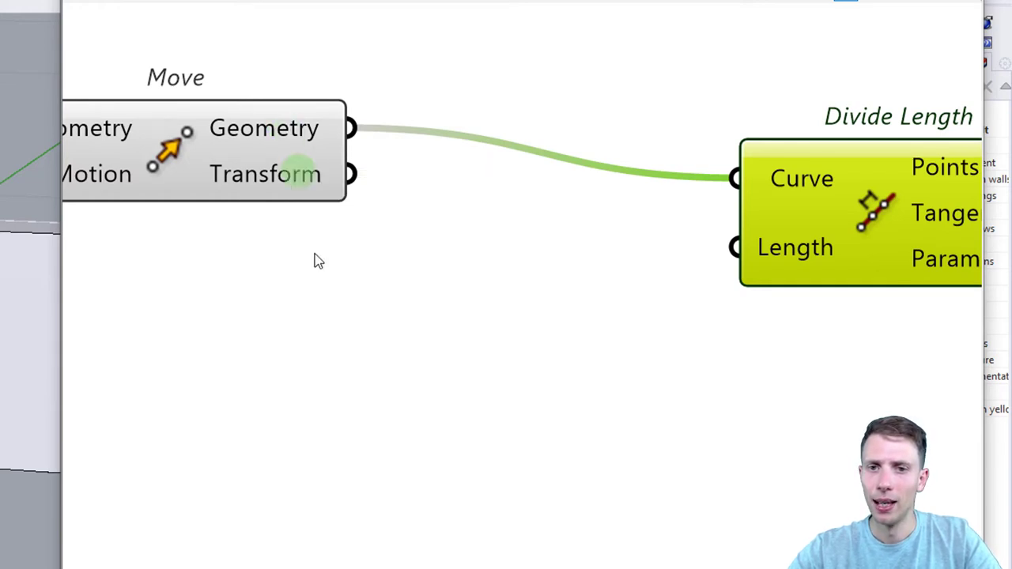
pyautogui.doubleClick(382, 390)
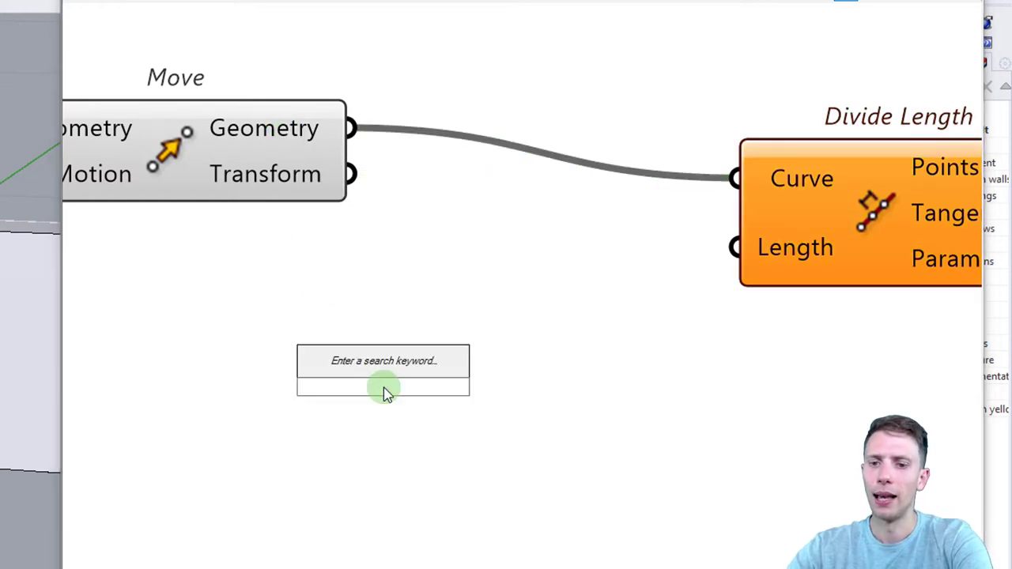
pyautogui.write('/')
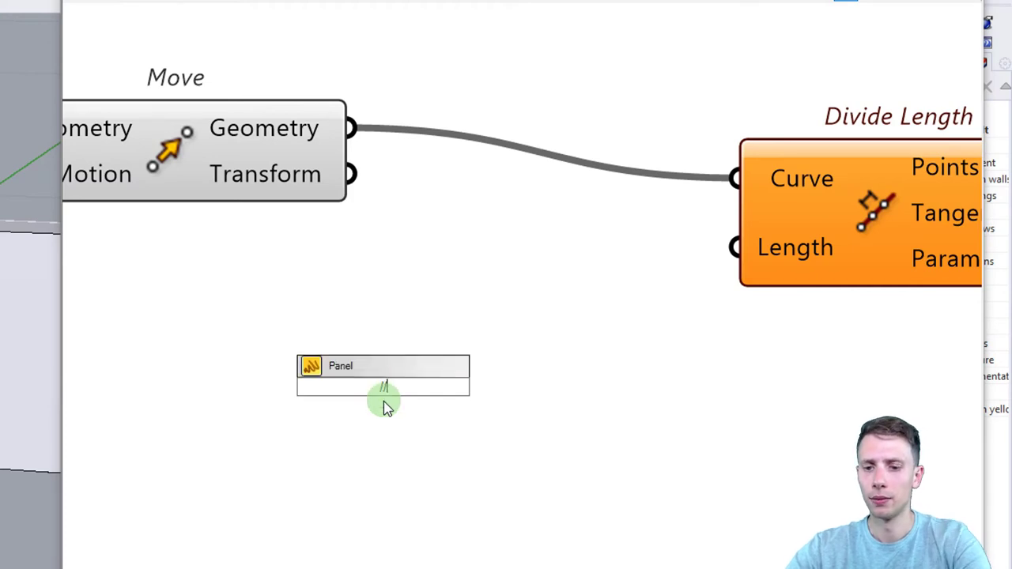
pyautogui.write('/')
pyautogui.press('Return')
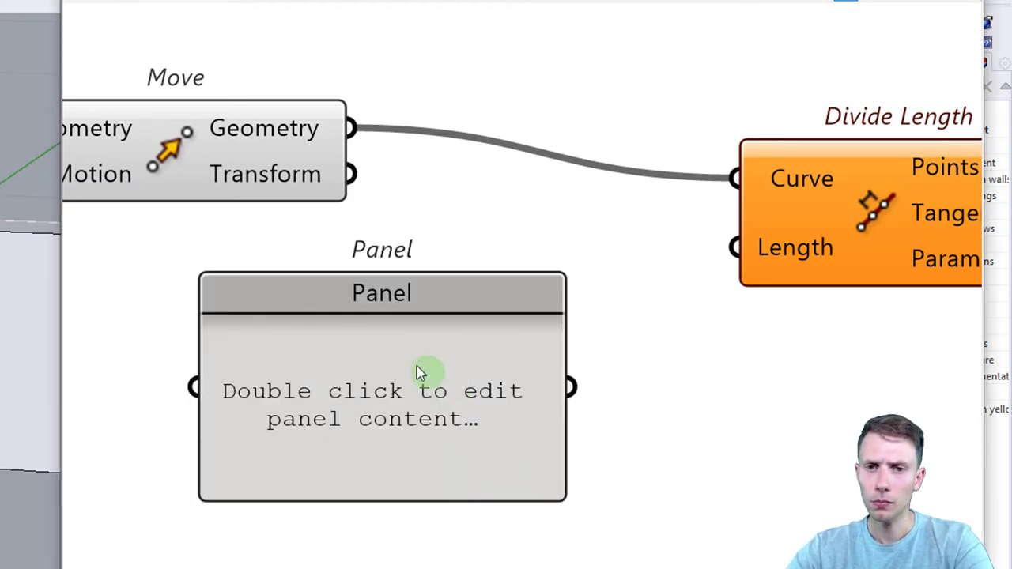
# Step: Set the new panel's content to 20 and shrink the panel to fit the number
pyautogui.click(420, 364)
pyautogui.scroll(-2, 475, 350)
pyautogui.doubleClick(427, 356)
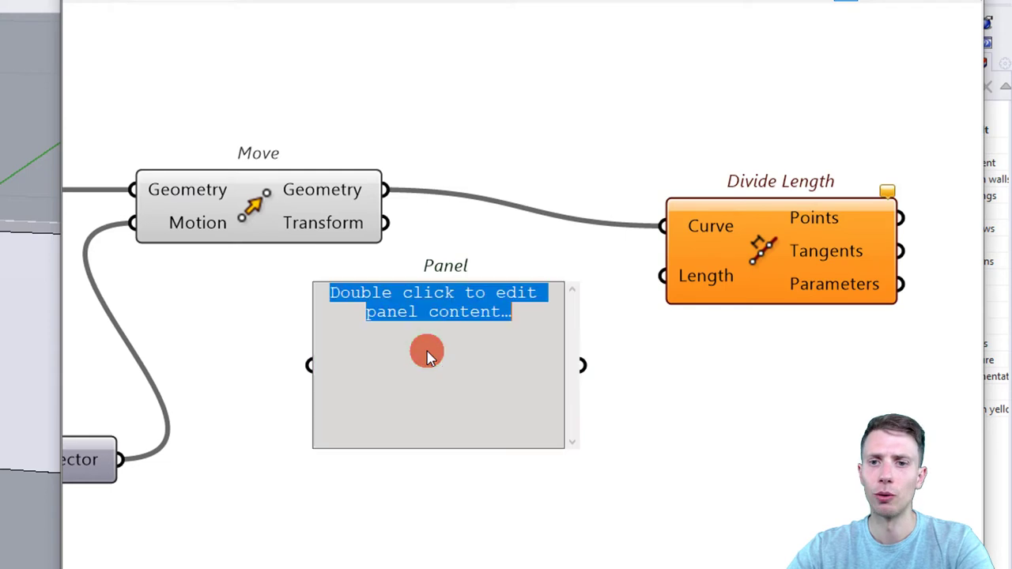
pyautogui.write('2')
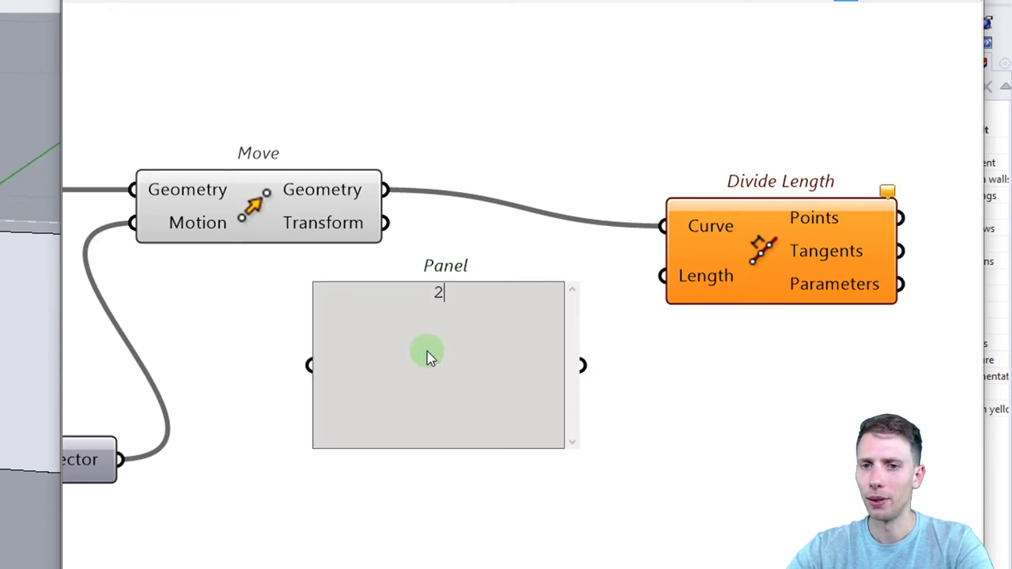
pyautogui.write('0')
pyautogui.click(703, 510)
pyautogui.click(374, 461)
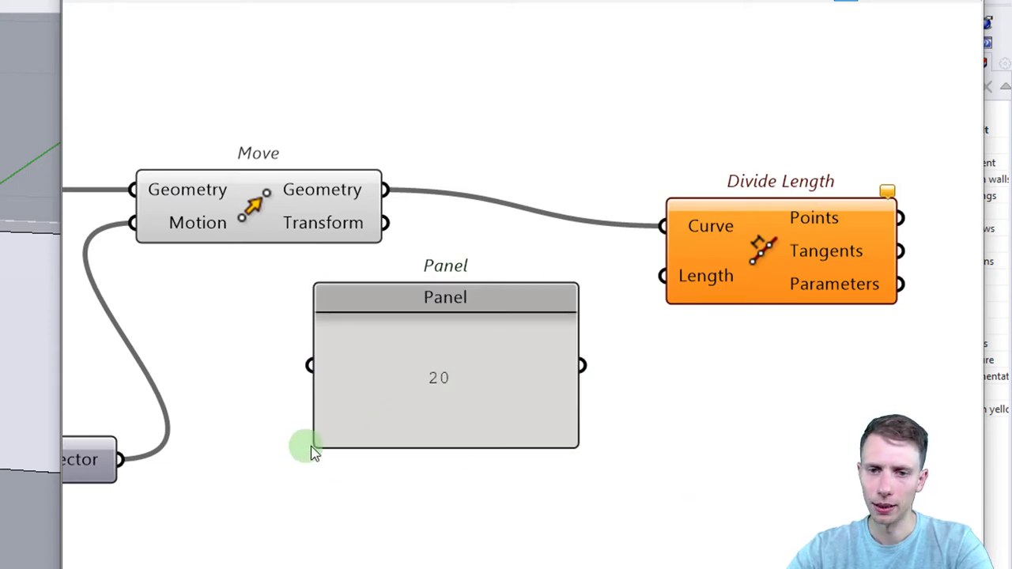
pyautogui.moveTo(313, 448); pyautogui.dragTo(447, 354)
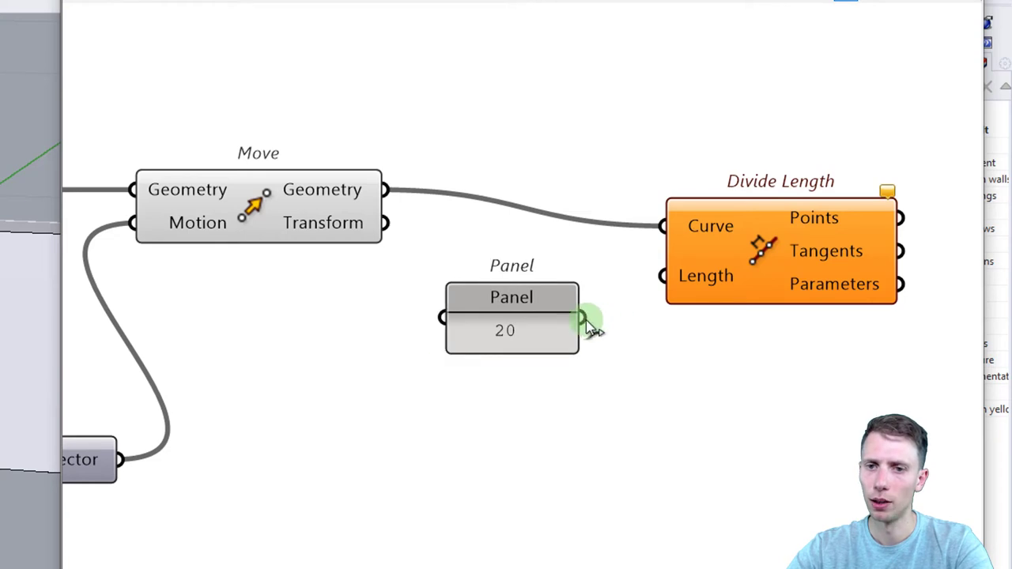
# Step: Name the panel "Step length" and connect it to Divide Length's Length input
pyautogui.rightClick(526, 301)
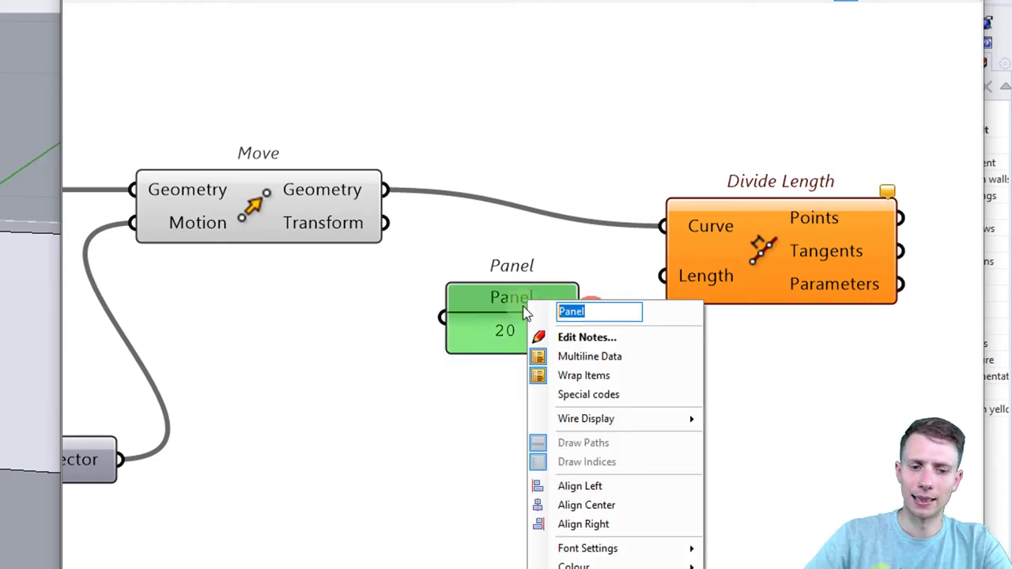
pyautogui.write('Step')
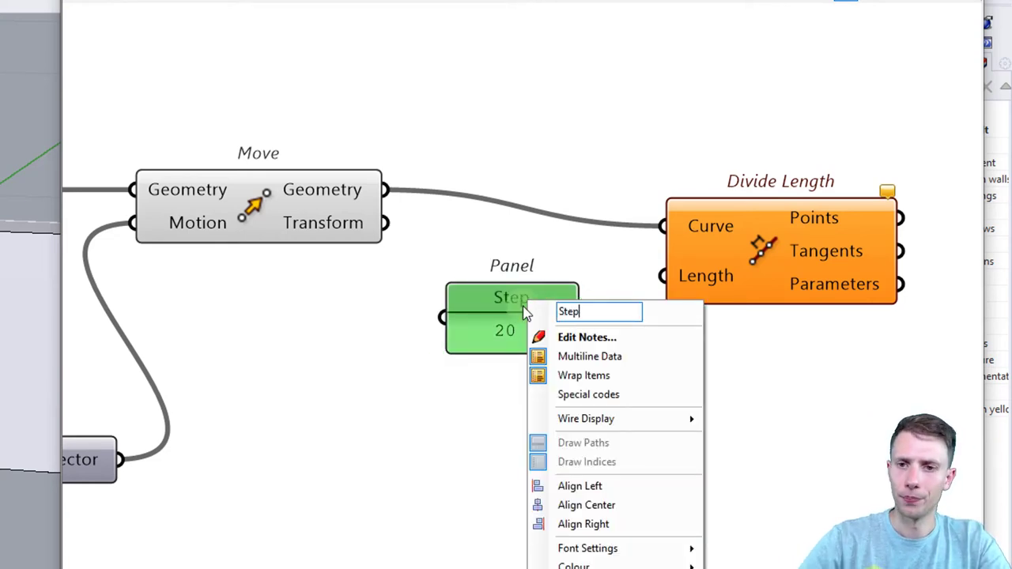
pyautogui.write(' length')
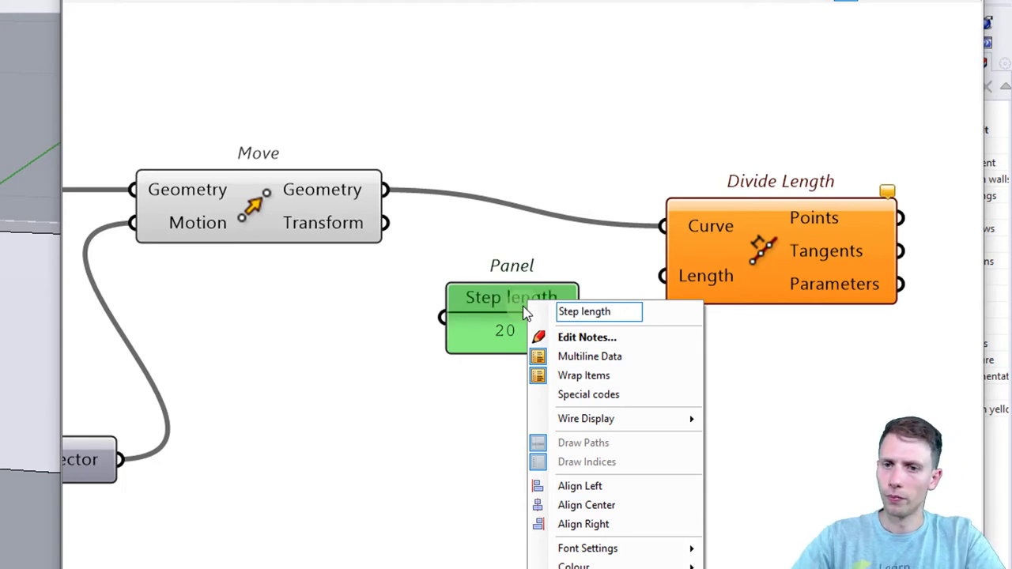
pyautogui.click(303, 337)
pyautogui.moveTo(582, 317); pyautogui.dragTo(739, 274)
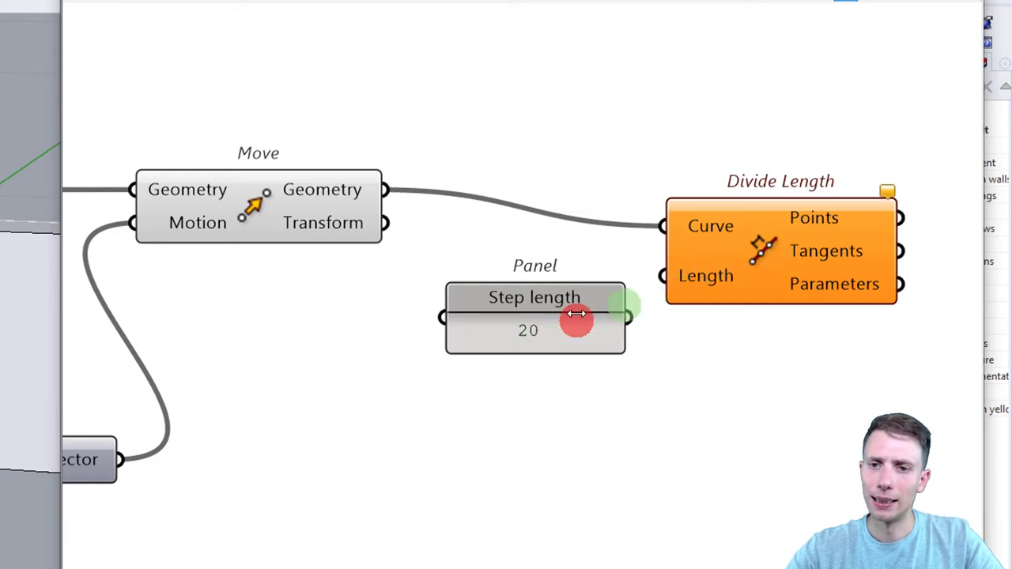
pyautogui.moveTo(579, 318); pyautogui.dragTo(662, 275)
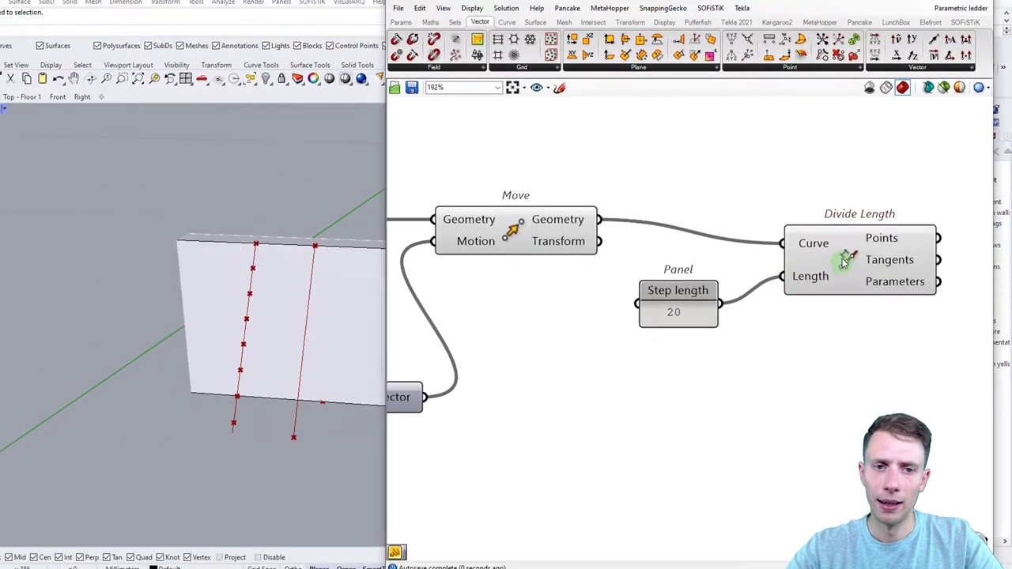
# Step: Examine the division points along the moved line in the Rhino viewport and in Divide Length's Points output
pyautogui.click(845, 264)
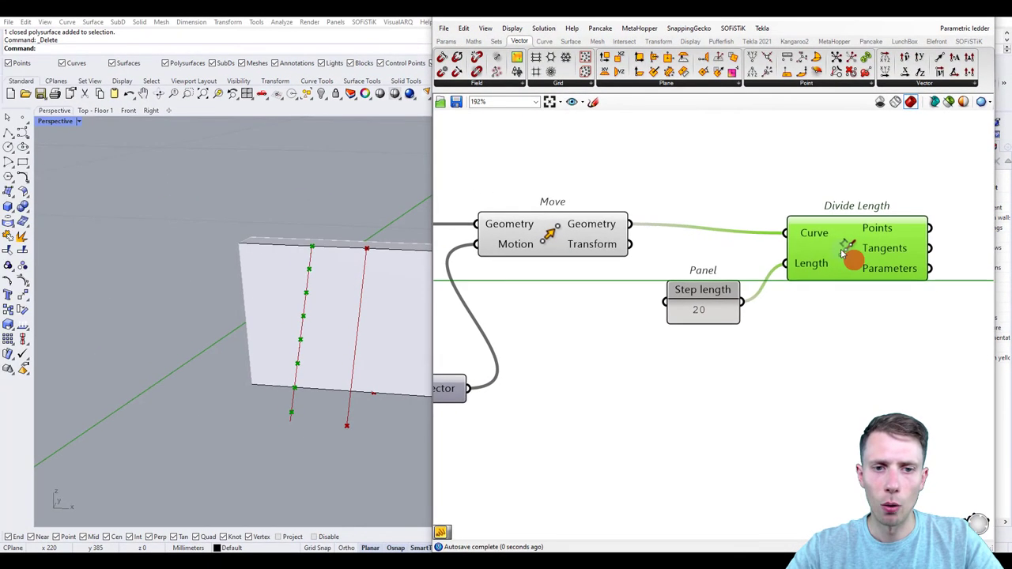
pyautogui.moveTo(259, 344); pyautogui.dragTo(231, 371, button='right')
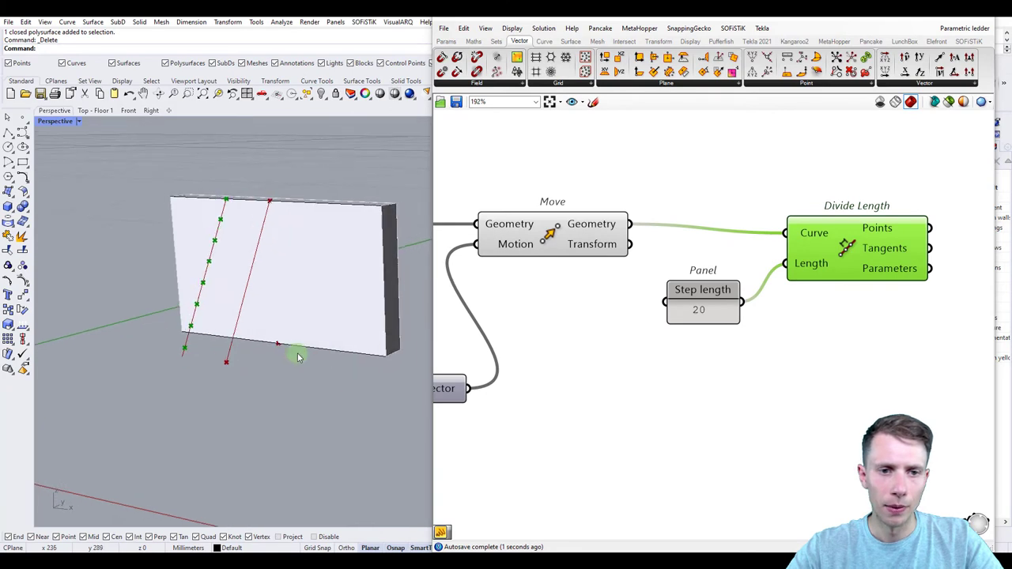
pyautogui.moveTo(298, 357); pyautogui.dragTo(288, 186, button='right')
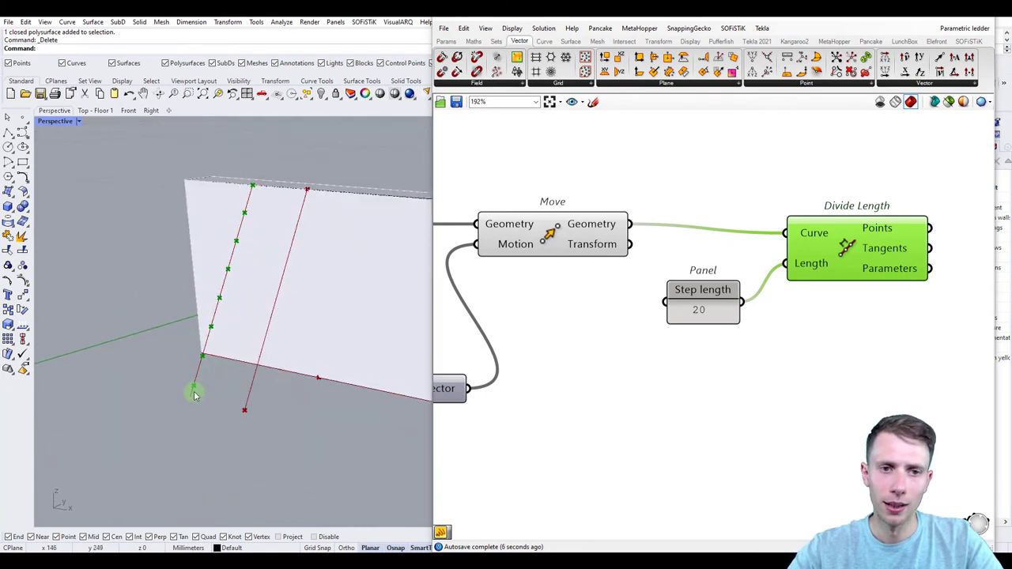
pyautogui.moveTo(244, 264); pyautogui.dragTo(242, 258, button='right')
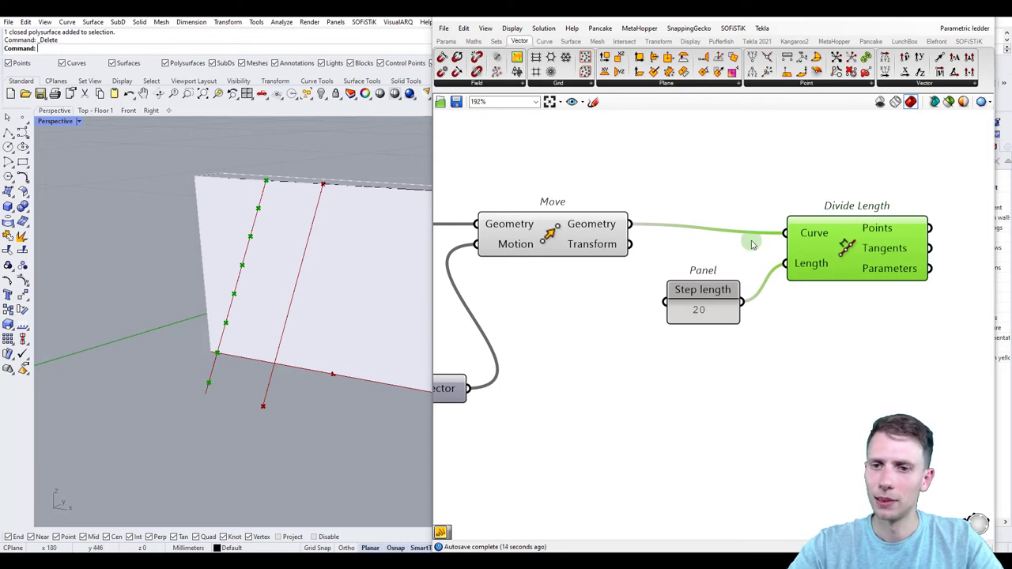
pyautogui.scroll(-4, 752, 246)
pyautogui.click(744, 269)
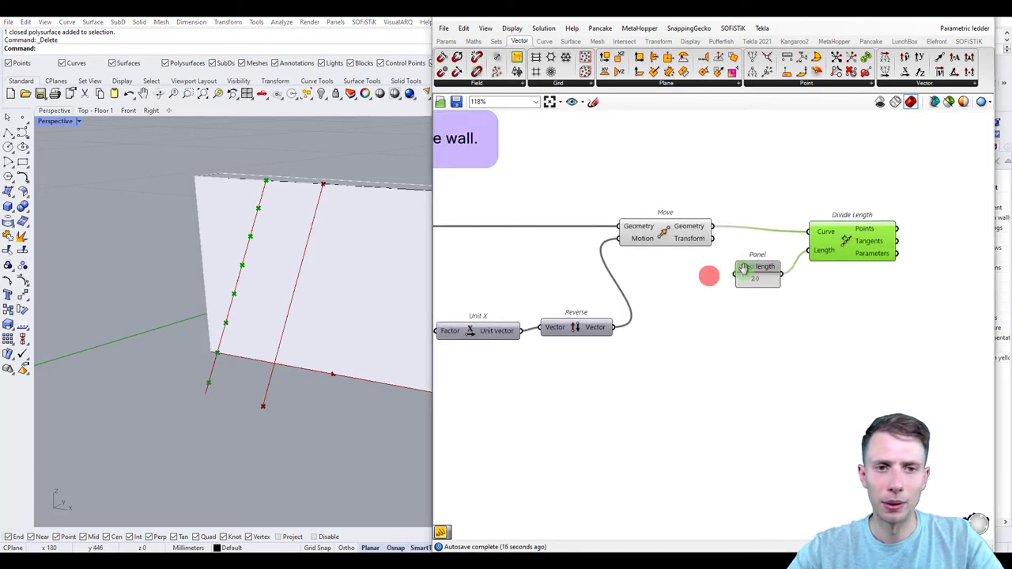
pyautogui.click(890, 304)
pyautogui.moveTo(887, 231)
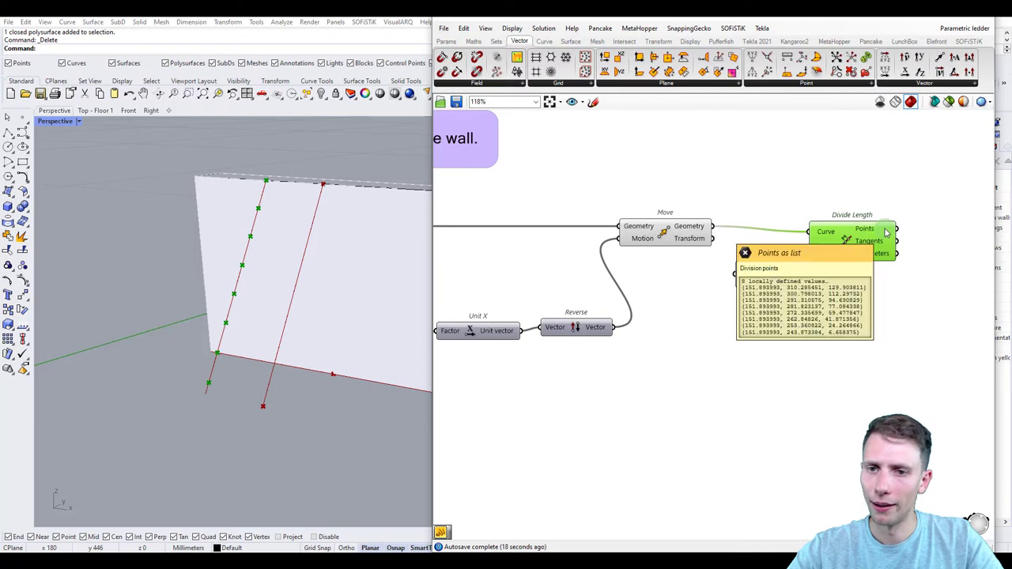
# Step: Shift the Divide Length component together with its Step length panel slightly lower on the canvas
pyautogui.scroll(-2, 886, 232)
pyautogui.moveTo(905, 288); pyautogui.dragTo(778, 218)
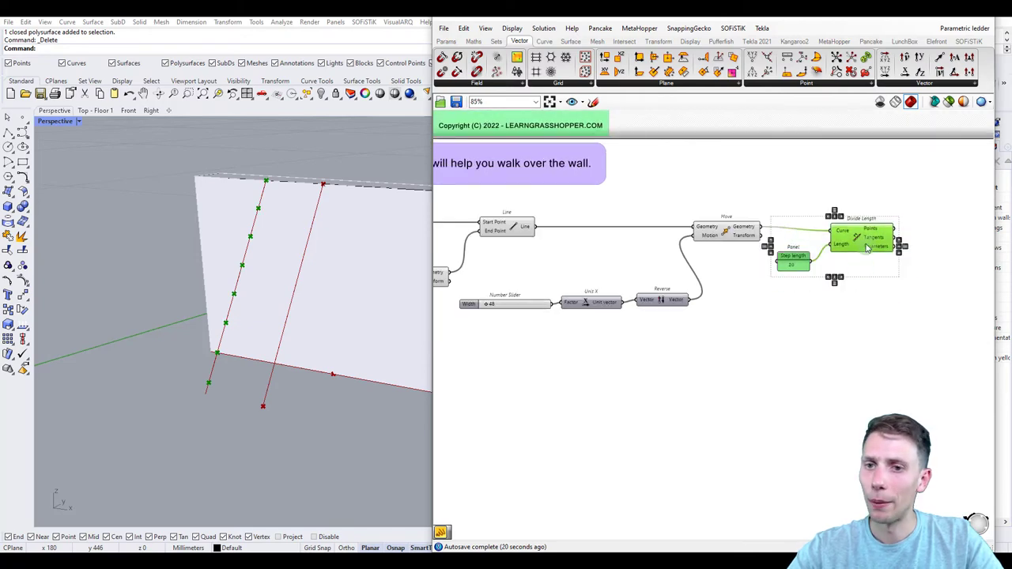
pyautogui.moveTo(866, 244); pyautogui.dragTo(859, 266)
pyautogui.moveTo(767, 295); pyautogui.dragTo(799, 273, button='right')
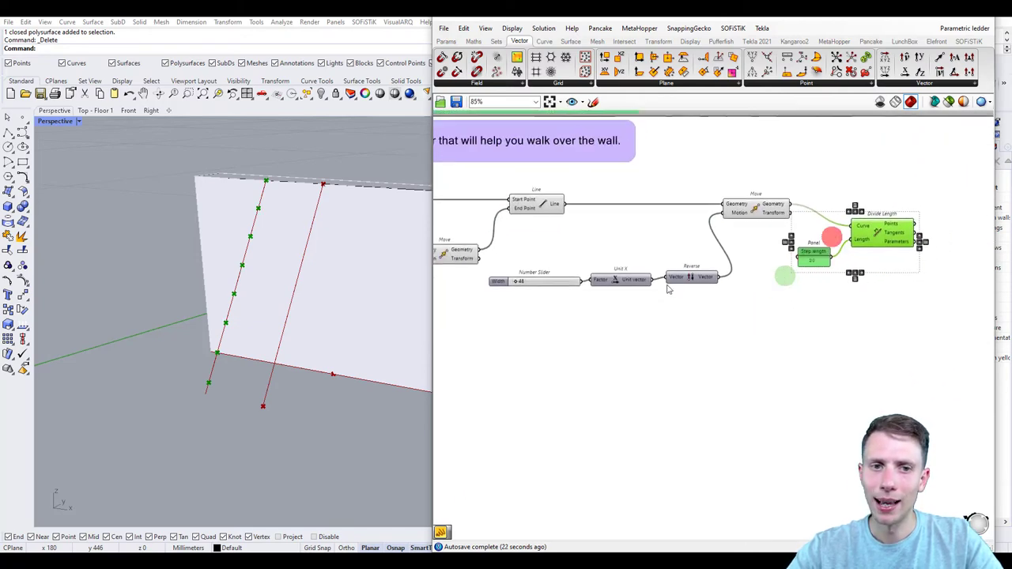
pyautogui.moveTo(637, 281); pyautogui.dragTo(663, 276, button='right')
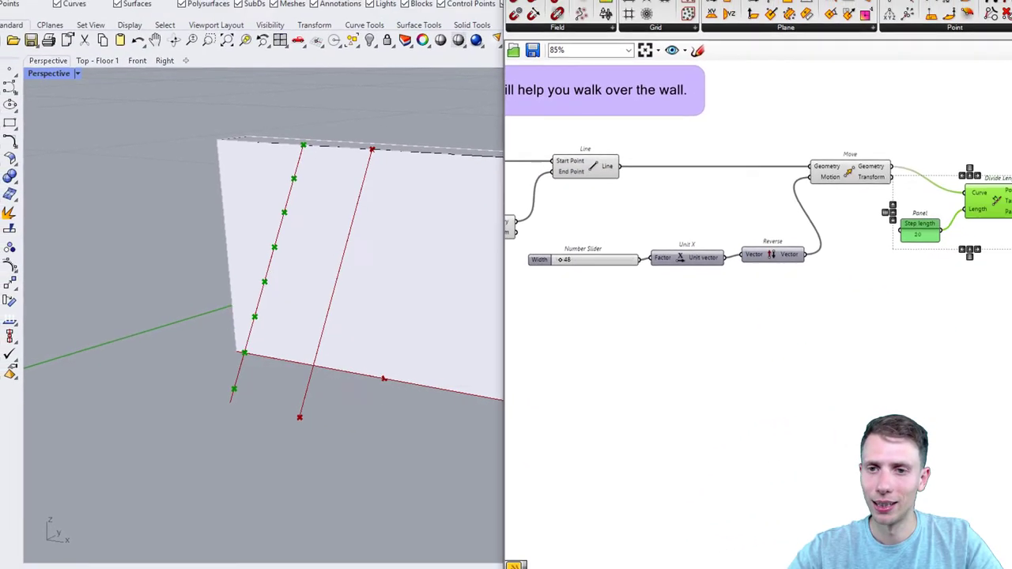
# Step: Duplicate the Divide Length component with its Step length panel and place the copies below the originals
pyautogui.moveTo(909, 287); pyautogui.dragTo(768, 219)
pyautogui.moveTo(783, 219); pyautogui.dragTo(792, 179, button='right')
pyautogui.hotkey('ctrl', 'c')
pyautogui.hotkey('ctrl', 'v')
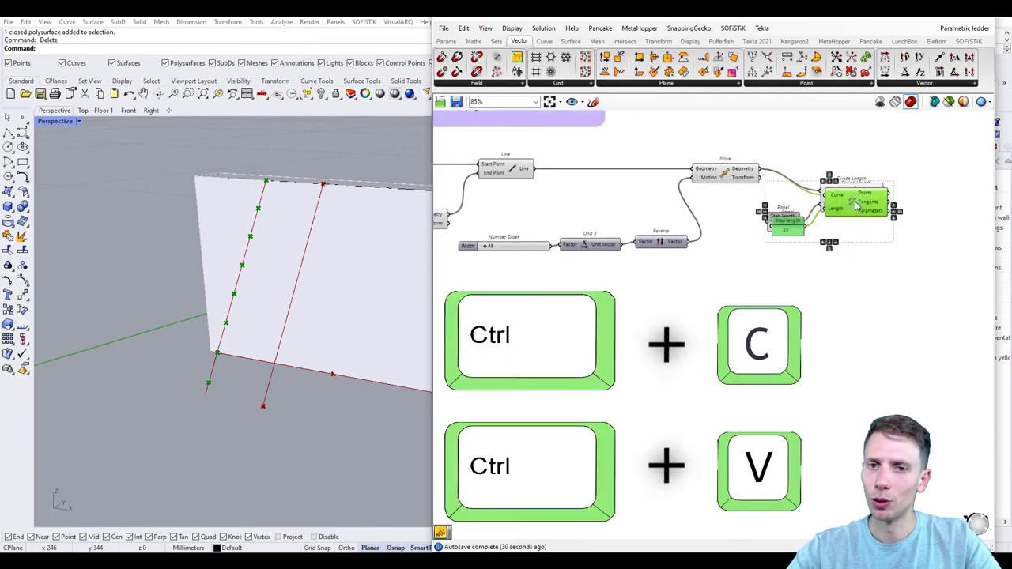
pyautogui.moveTo(855, 202); pyautogui.dragTo(853, 295)
pyautogui.click(753, 288)
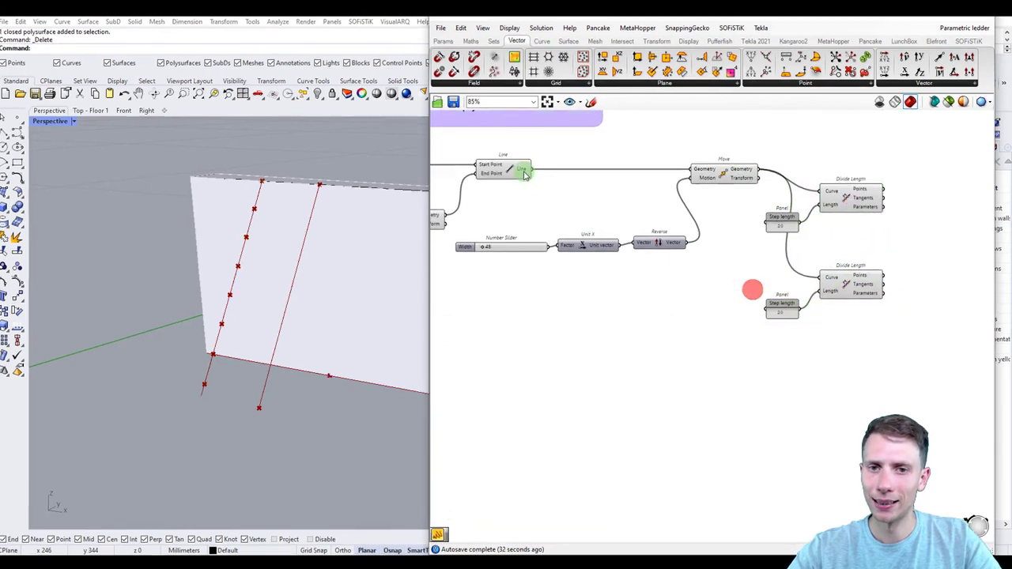
# Step: Wire the Line output into the duplicate Divide Length's Curve input in place of the Move geometry and check its division points
pyautogui.moveTo(530, 172); pyautogui.dragTo(469, 151, button='right')
pyautogui.click(404, 164)
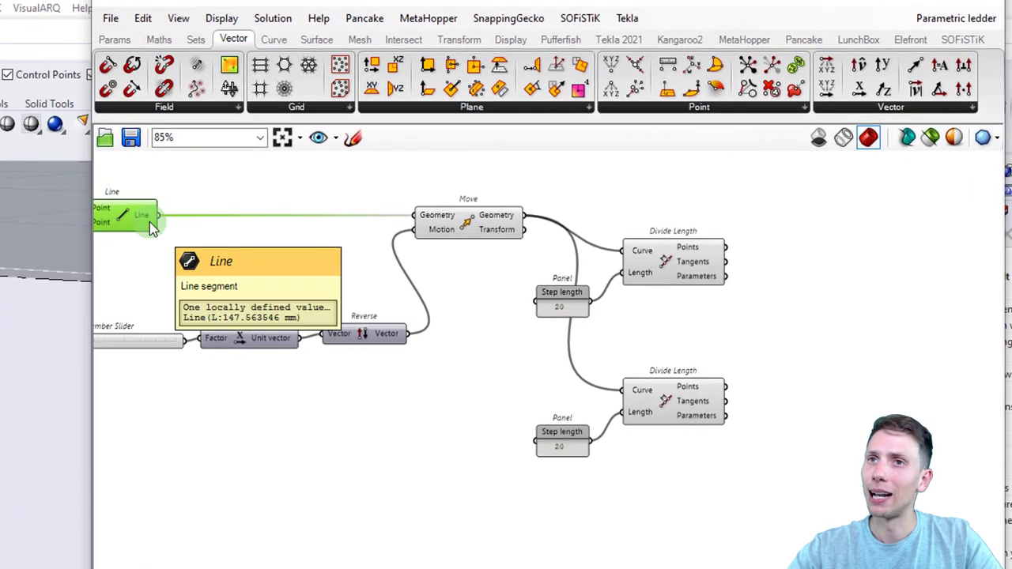
pyautogui.moveTo(158, 214); pyautogui.dragTo(625, 391)
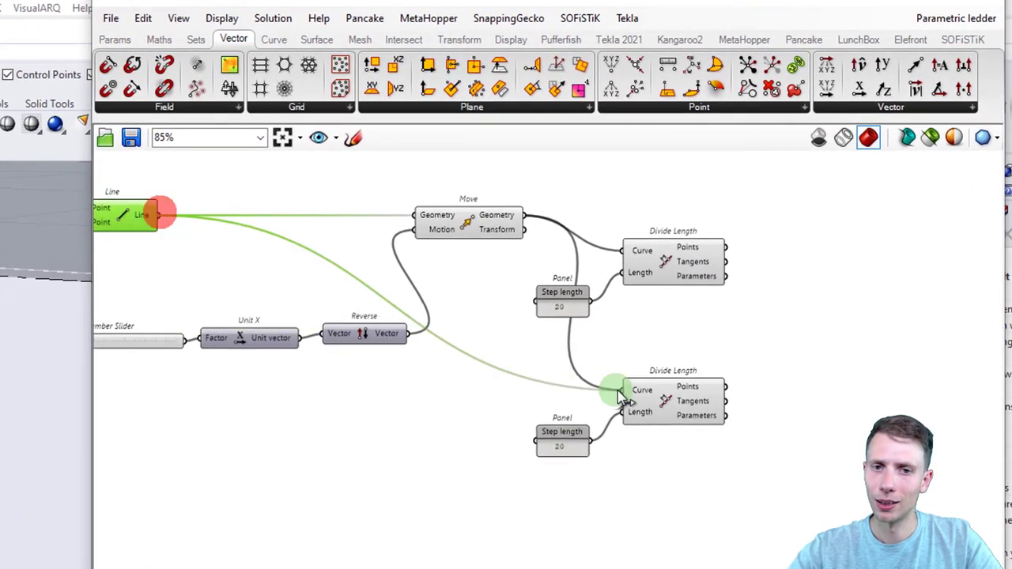
pyautogui.scroll(2, 766, 368)
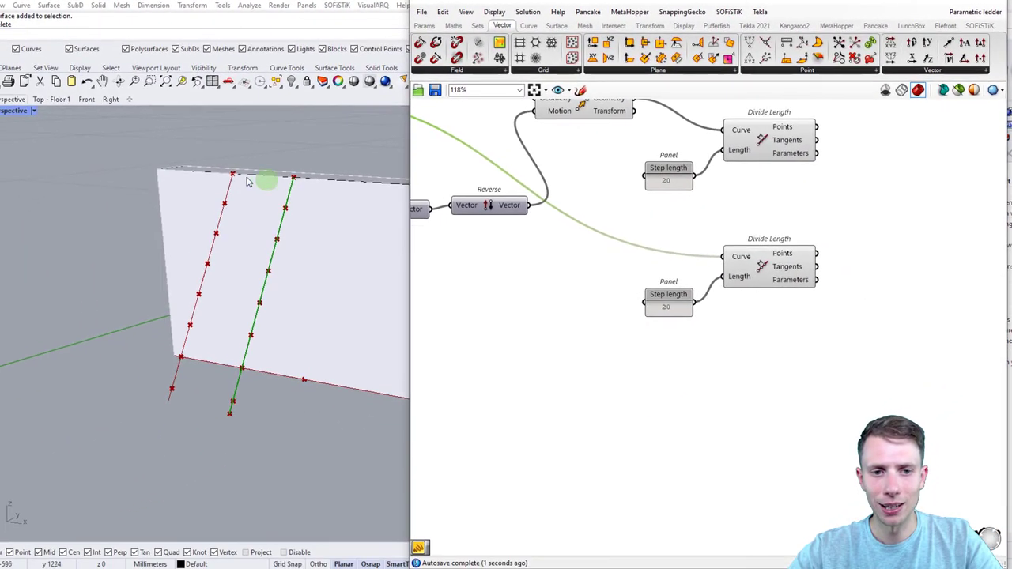
pyautogui.click(800, 264)
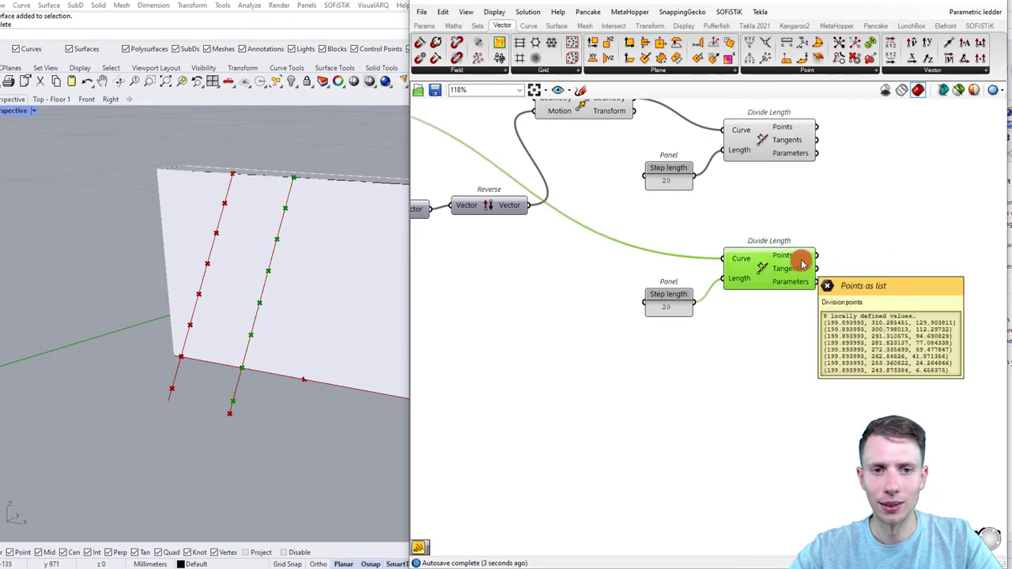
pyautogui.moveTo(804, 264)
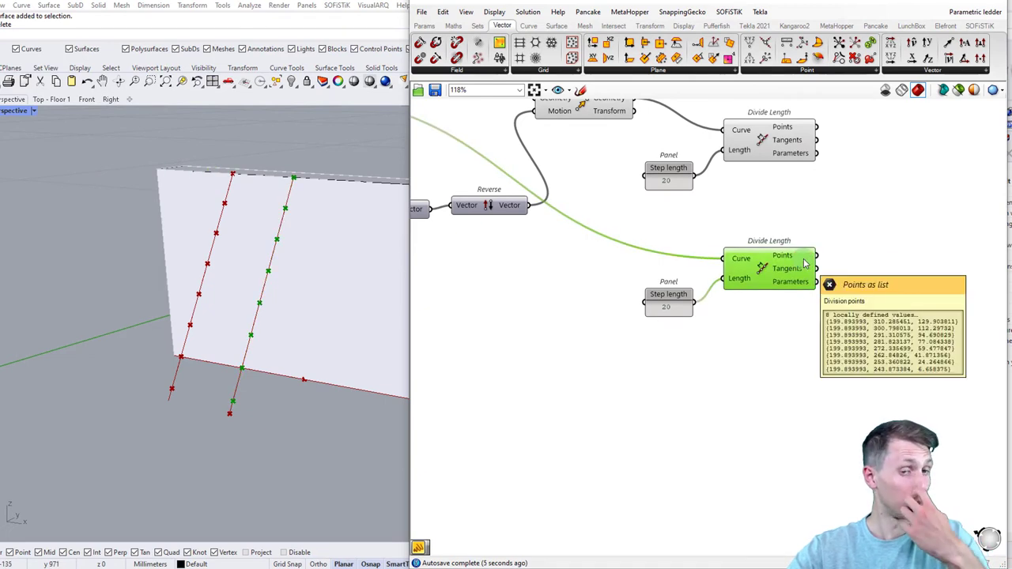
pyautogui.moveTo(316, 256); pyautogui.dragTo(357, 247, button='right')
# Step: Delete the duplicate Step length panel and wire the original panel into the lower Divide Length's Length input as well
pyautogui.moveTo(763, 182); pyautogui.dragTo(757, 212, button='right')
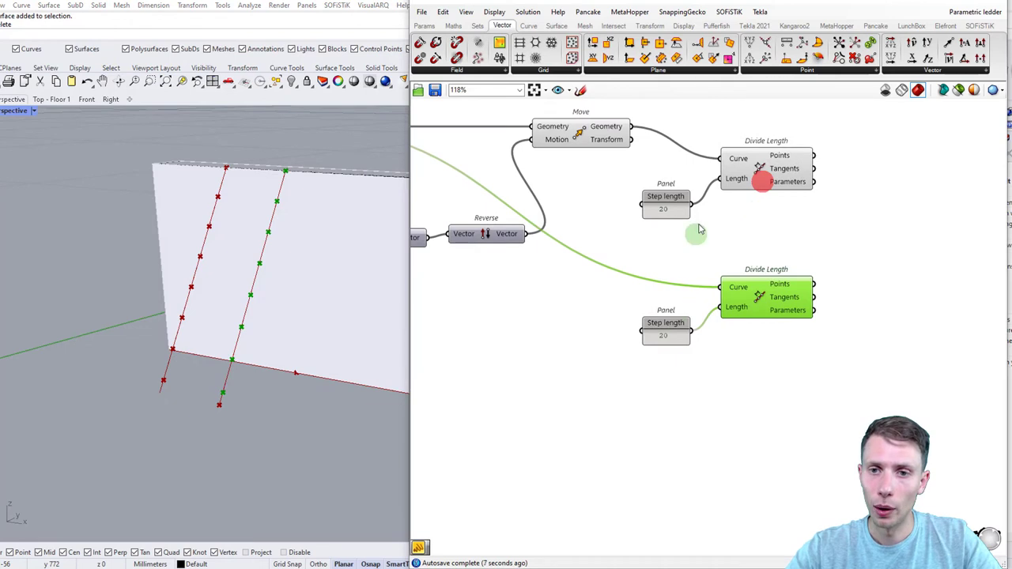
pyautogui.scroll(2, 704, 206)
pyautogui.click(627, 210)
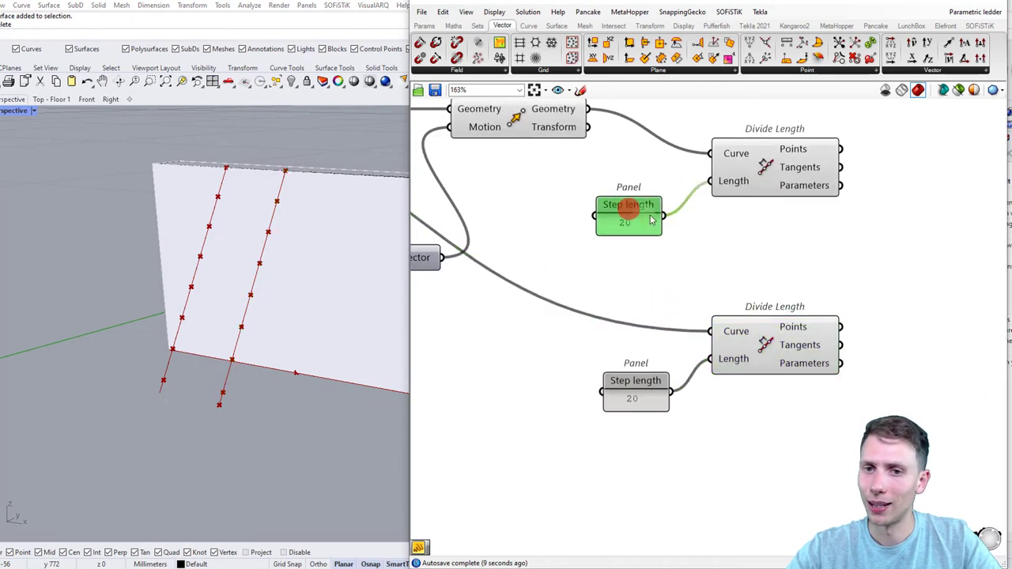
pyautogui.click(650, 387)
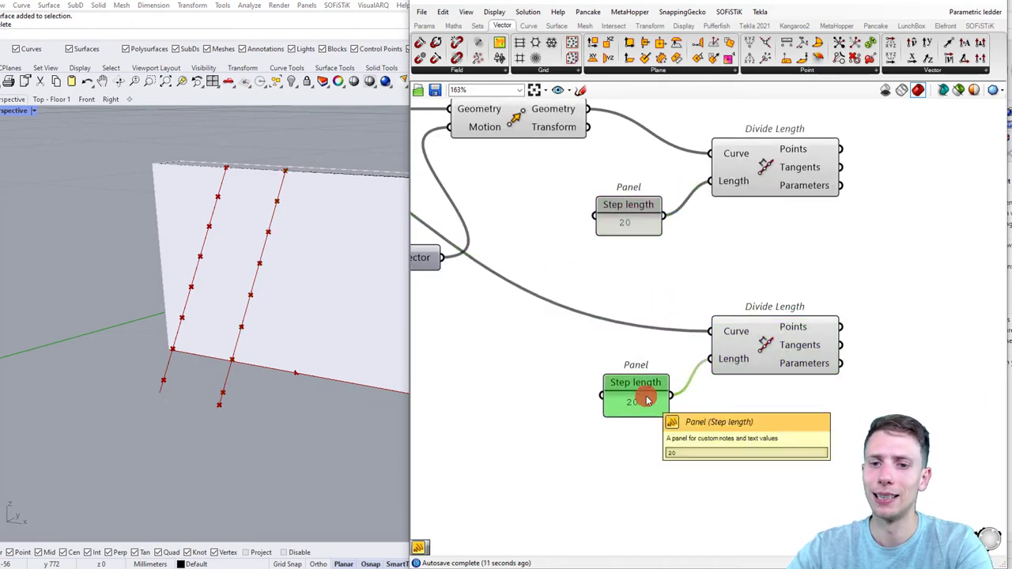
pyautogui.press('Delete')
pyautogui.moveTo(666, 215); pyautogui.dragTo(710, 364)
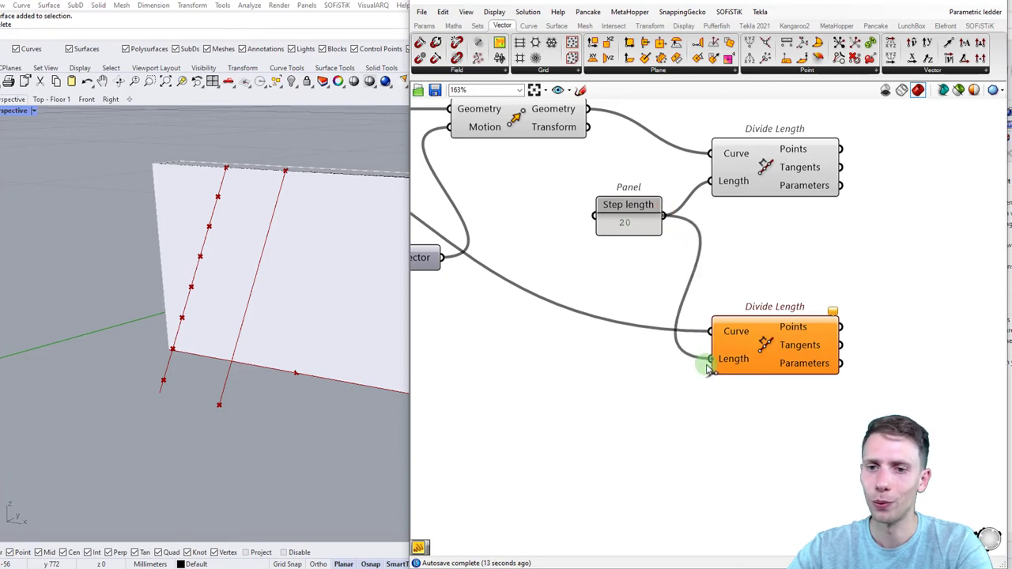
pyautogui.click(65, 239)
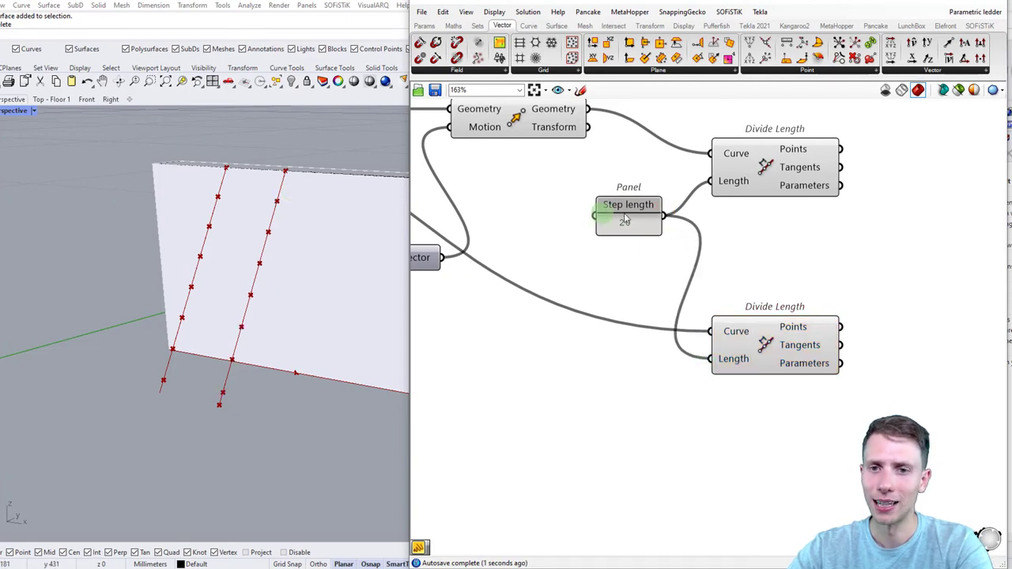
# Step: Move the shared Step length panel slightly lower and set its value to 25
pyautogui.moveTo(644, 219); pyautogui.dragTo(641, 238)
pyautogui.doubleClick(641, 239)
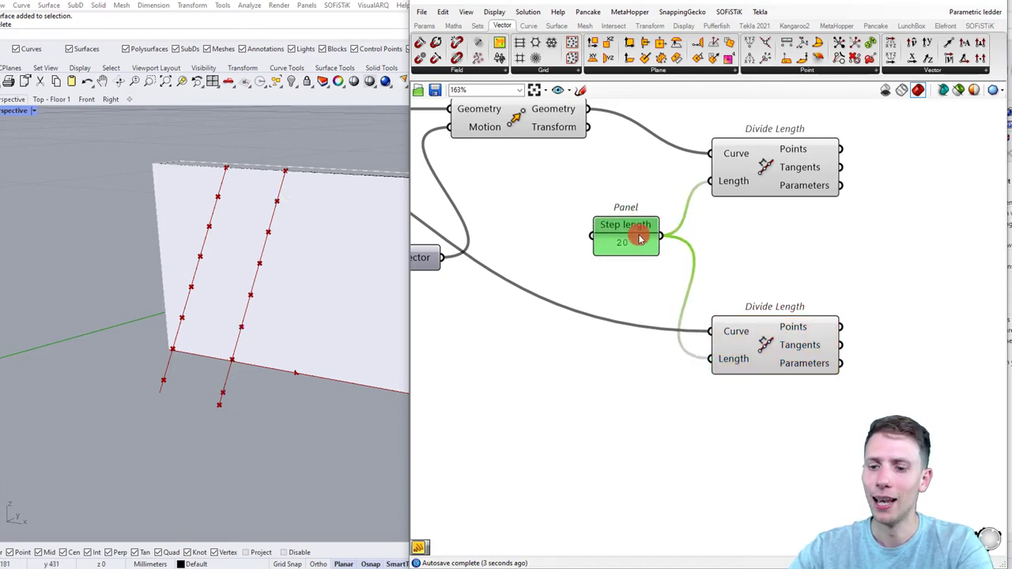
pyautogui.write('25')
pyautogui.click(666, 328)
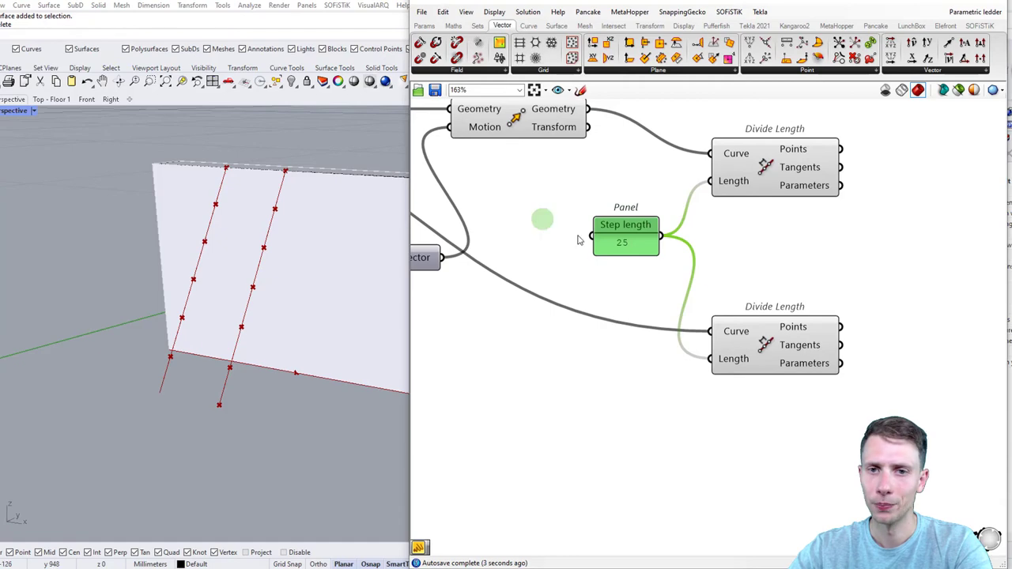
# Step: Turn off the preview of all components feeding the Line component, from both Curve parameters through the first Move
pyautogui.scroll(-6, 586, 246)
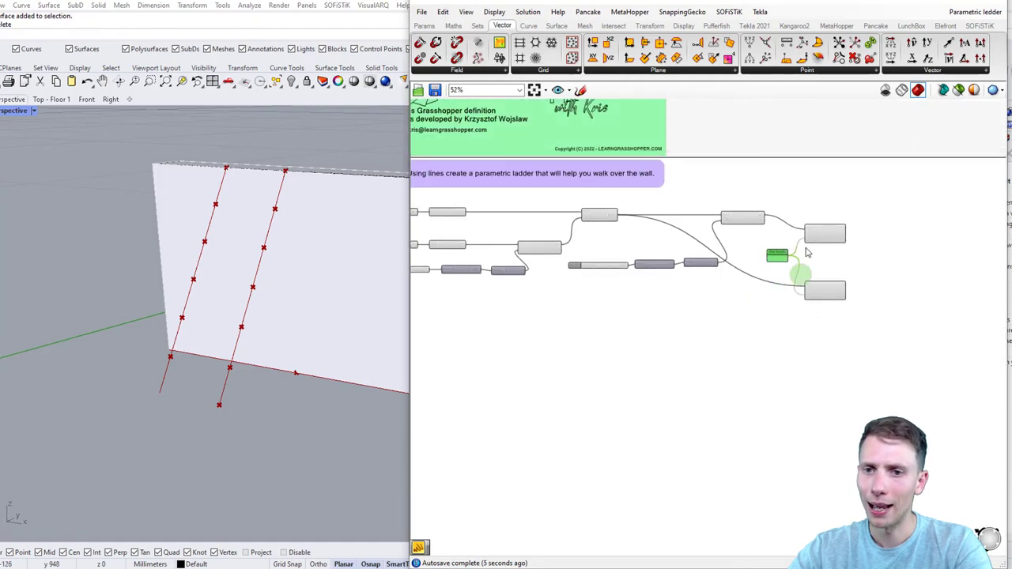
pyautogui.scroll(3, 762, 234)
pyautogui.moveTo(537, 232); pyautogui.dragTo(714, 219, button='right')
pyautogui.moveTo(664, 256); pyautogui.dragTo(852, 254, button='right')
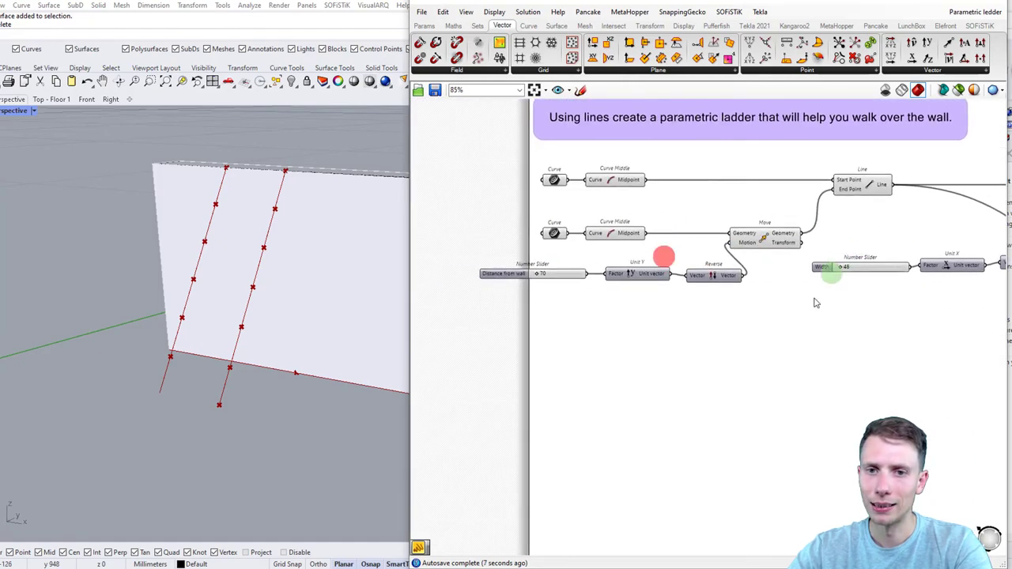
pyautogui.moveTo(806, 308); pyautogui.dragTo(518, 180)
pyautogui.middleClick(653, 210)
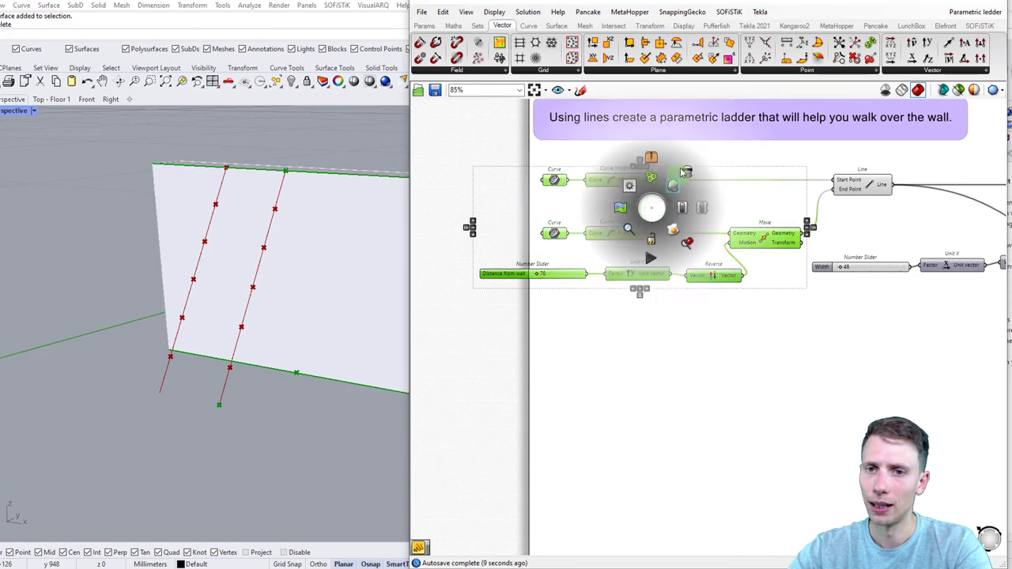
pyautogui.click(687, 173)
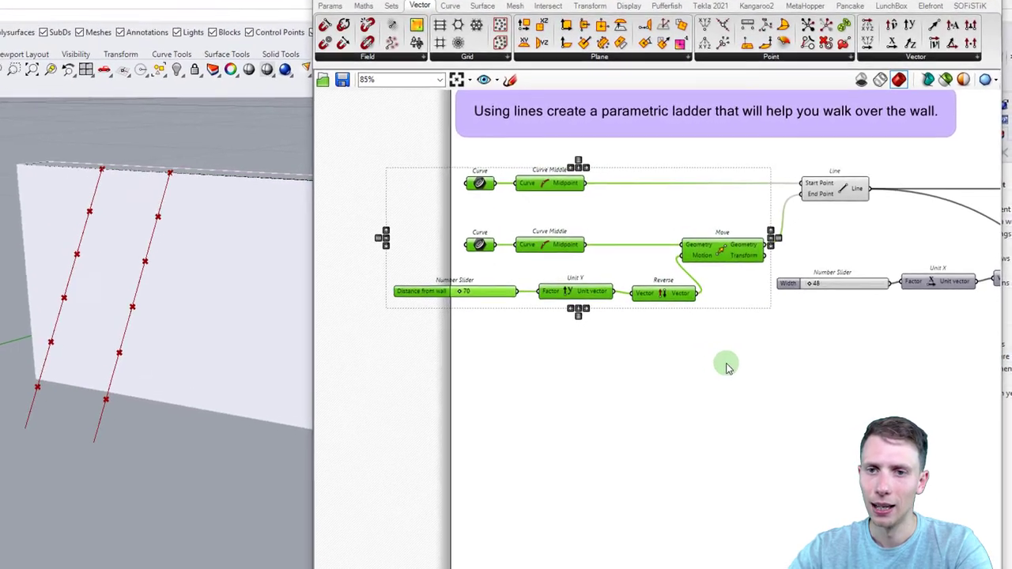
pyautogui.moveTo(769, 321); pyautogui.dragTo(608, 250)
pyautogui.moveTo(400, 295); pyautogui.dragTo(256, 166)
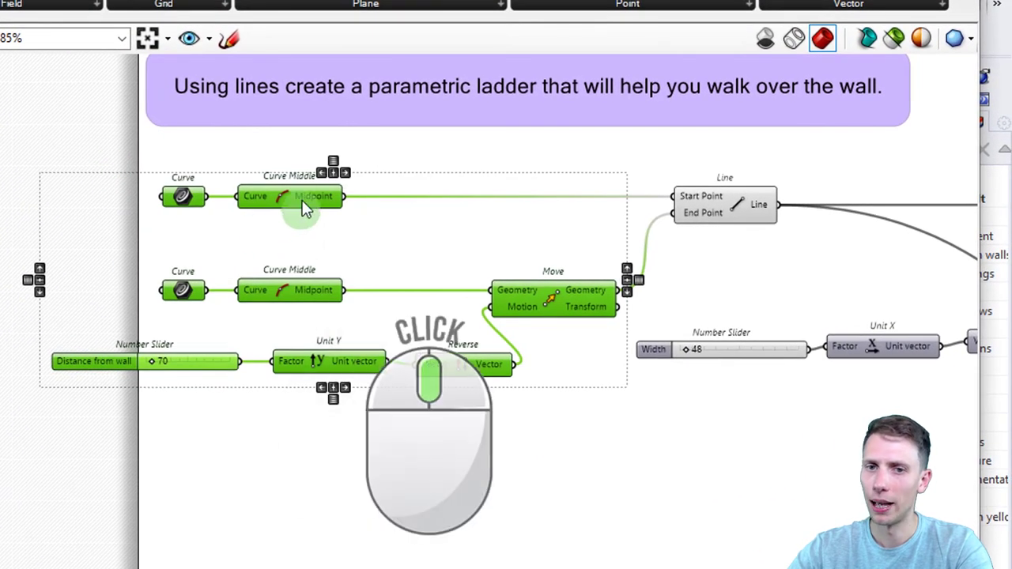
pyautogui.middleClick(419, 196)
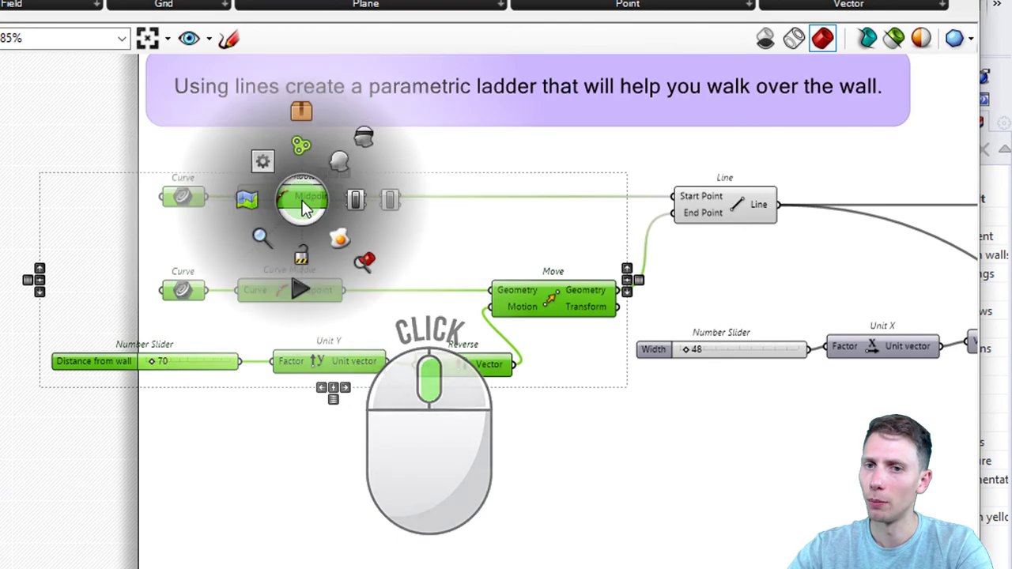
pyautogui.click(359, 143)
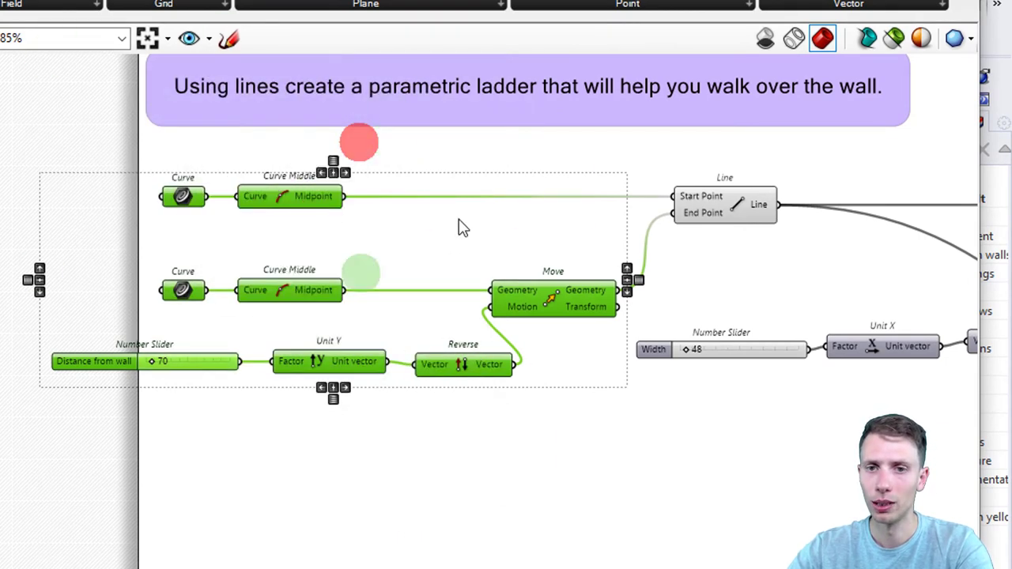
# Step: Examine the upper Divide Length's division points along the rail in the Rhino viewport and in its Points output
pyautogui.scroll(-2, 506, 366)
pyautogui.moveTo(539, 374); pyautogui.dragTo(85, 387, button='right')
pyautogui.scroll(2, 725, 340)
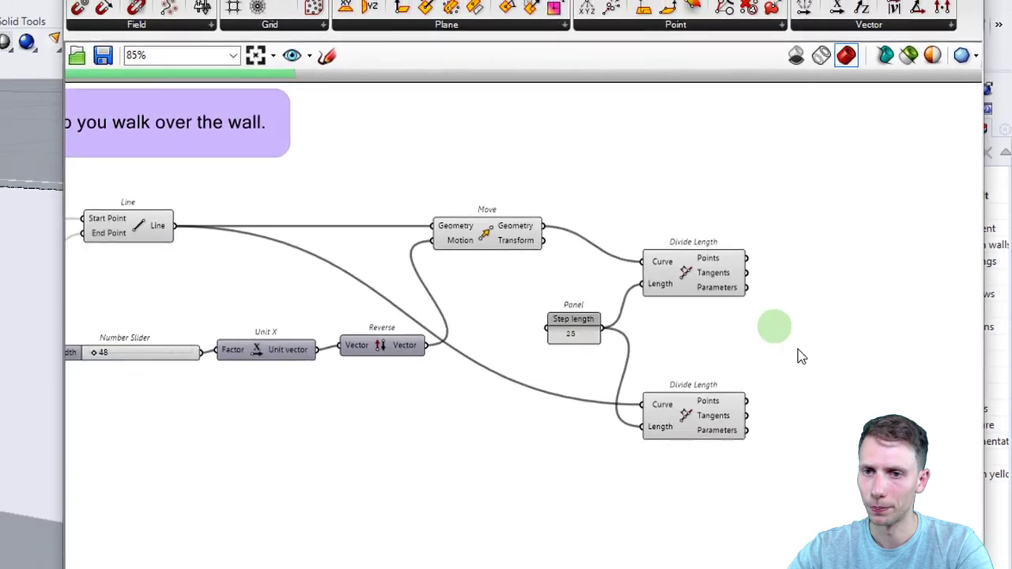
pyautogui.moveTo(768, 377); pyautogui.dragTo(594, 388, button='right')
pyautogui.scroll(2, 598, 385)
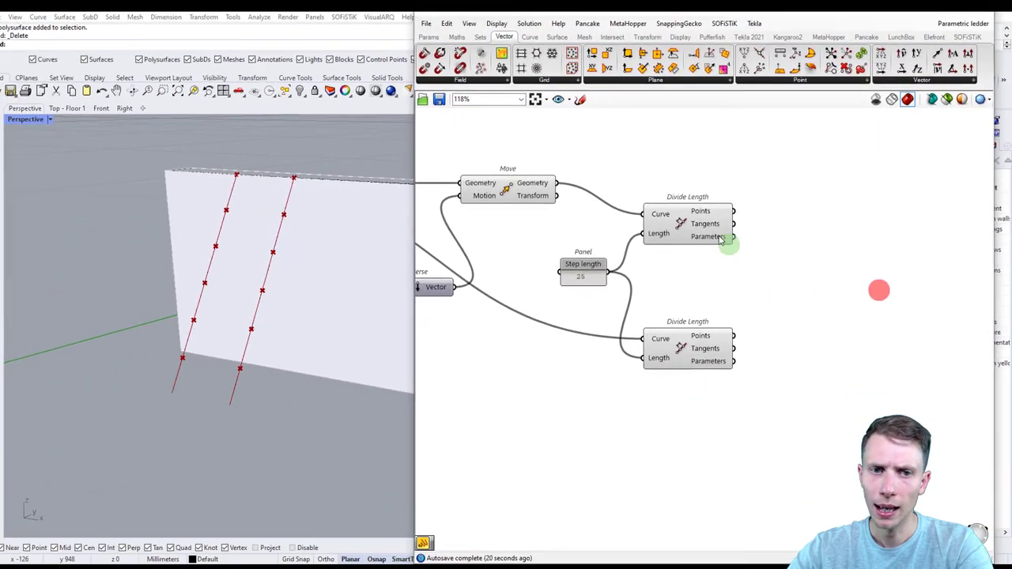
pyautogui.click(712, 229)
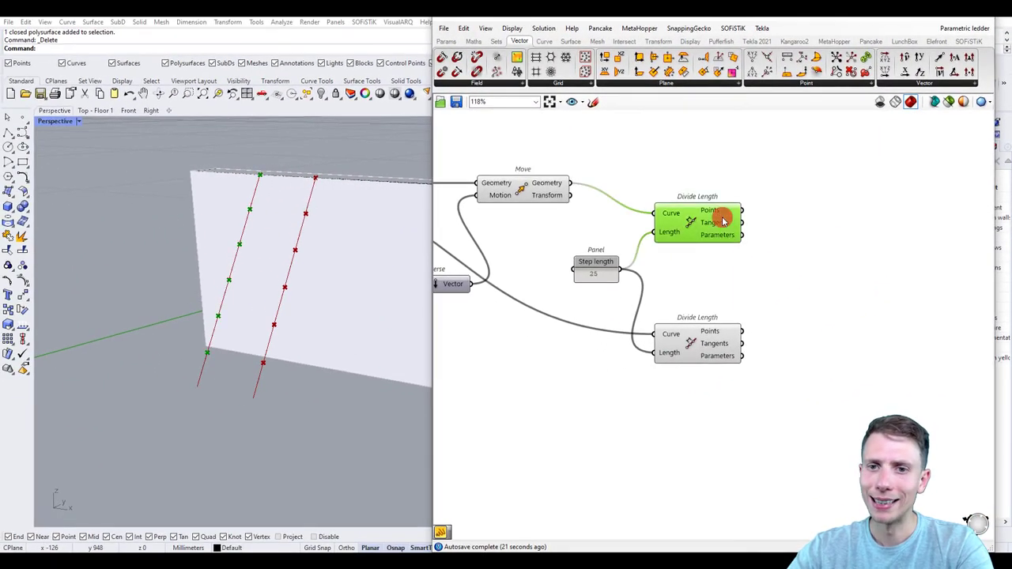
pyautogui.scroll(3, 622, 274)
pyautogui.moveTo(633, 271); pyautogui.dragTo(659, 266, button='right')
pyautogui.click(334, 201)
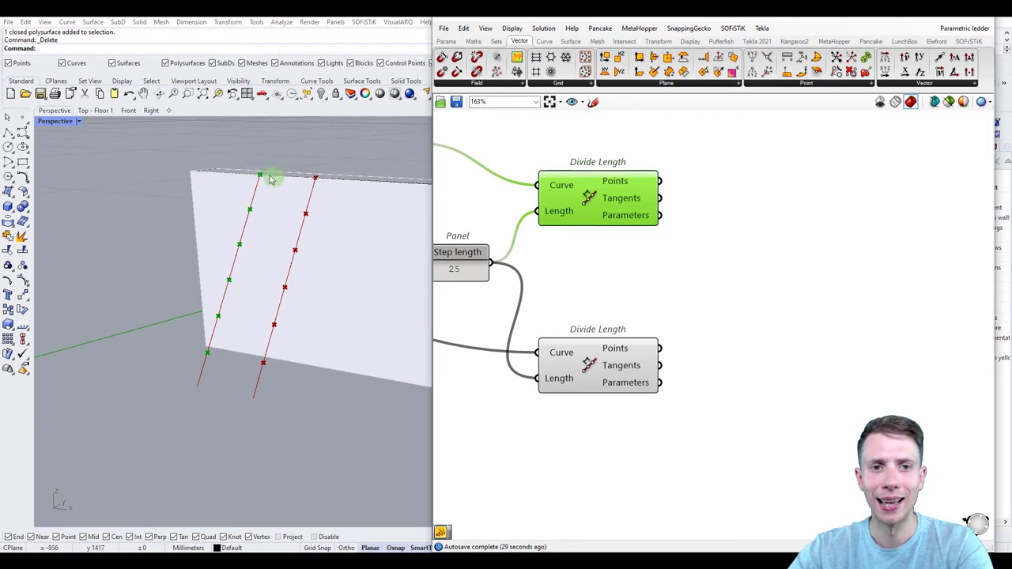
pyautogui.moveTo(645, 182)
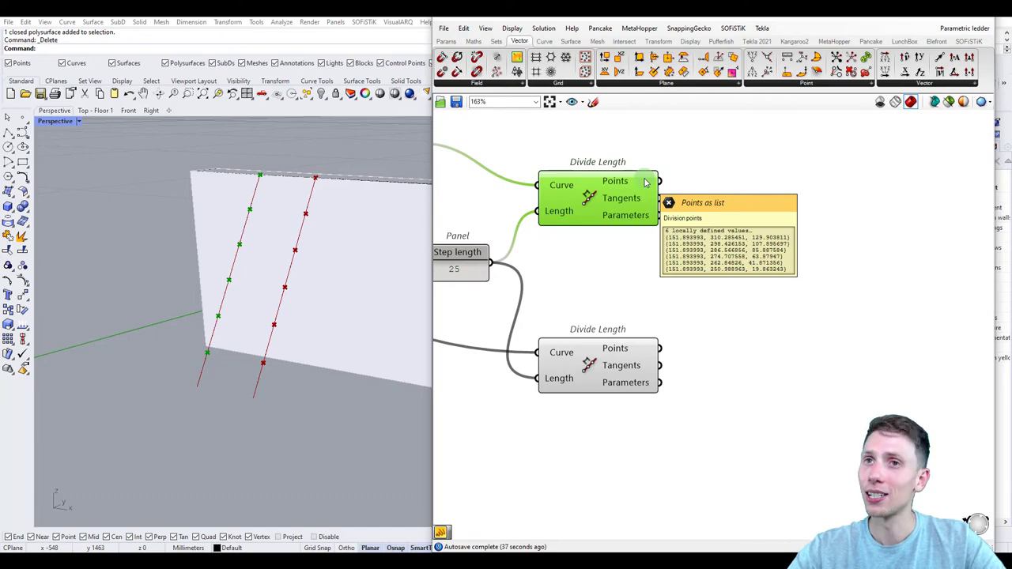
# Step: Add a Cull Index component beside the upper Divide Length
pyautogui.doubleClick(774, 251)
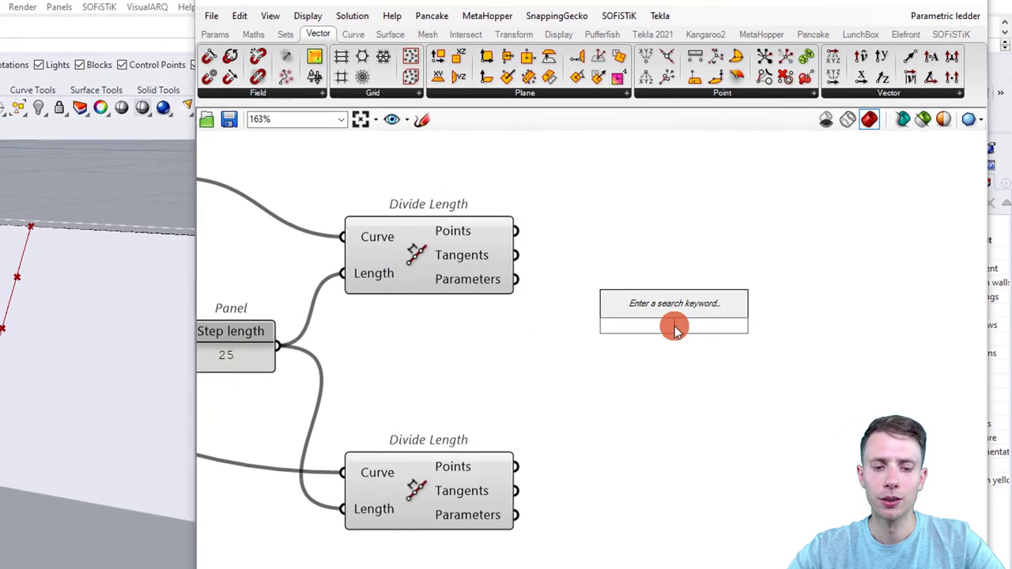
pyautogui.write('cu')
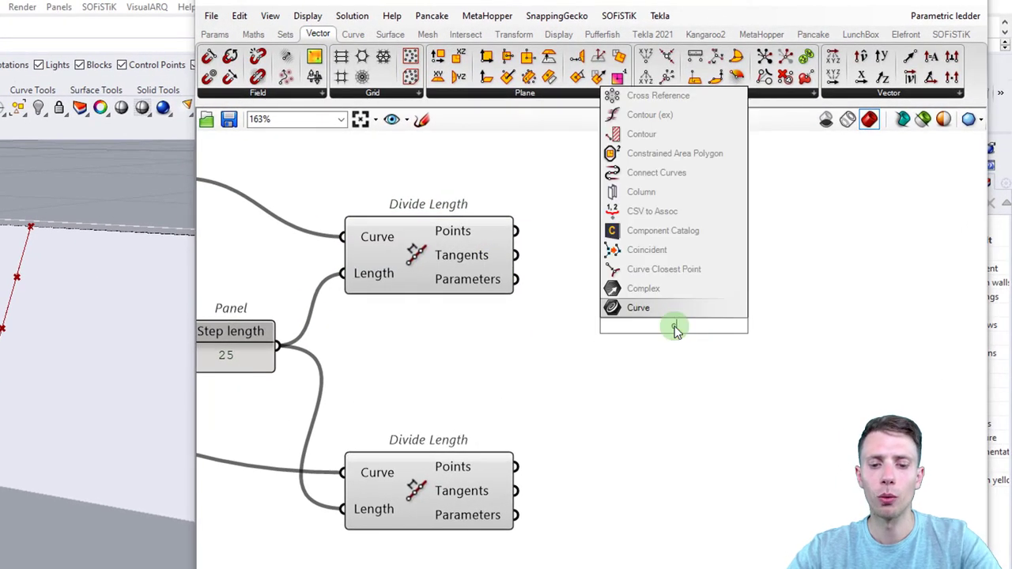
pyautogui.write('ll')
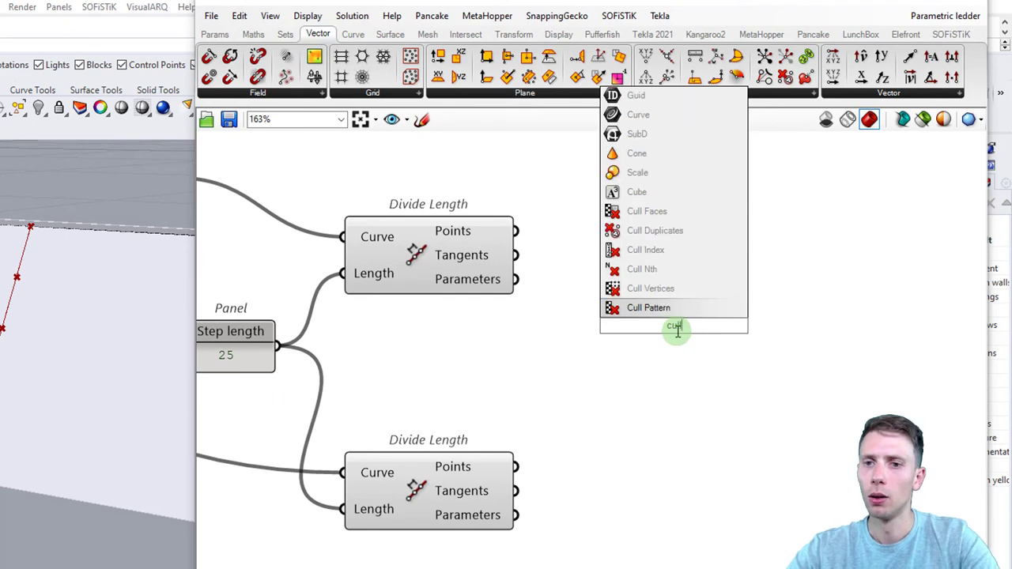
pyautogui.click(685, 251)
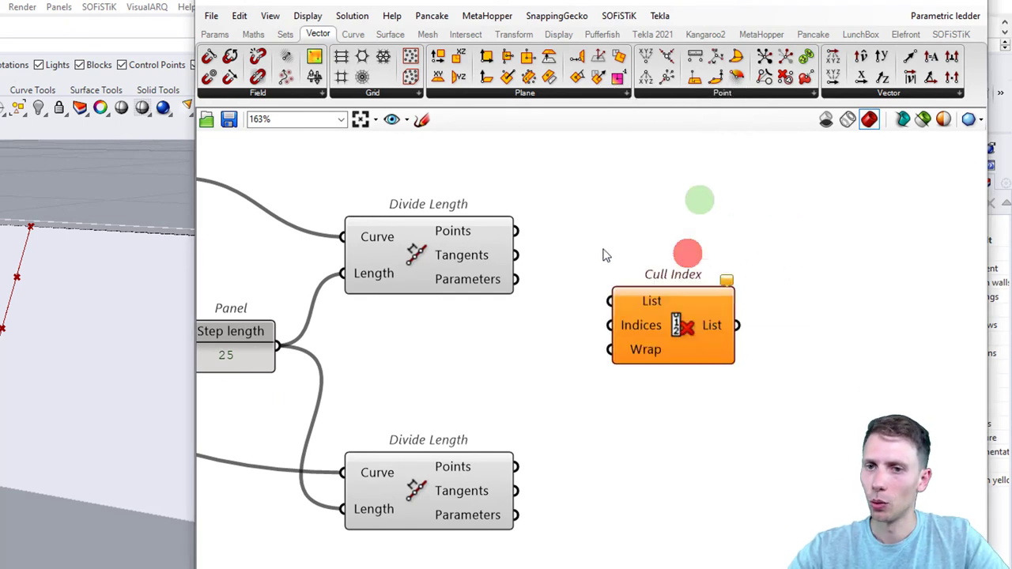
pyautogui.moveTo(650, 308); pyautogui.dragTo(711, 255)
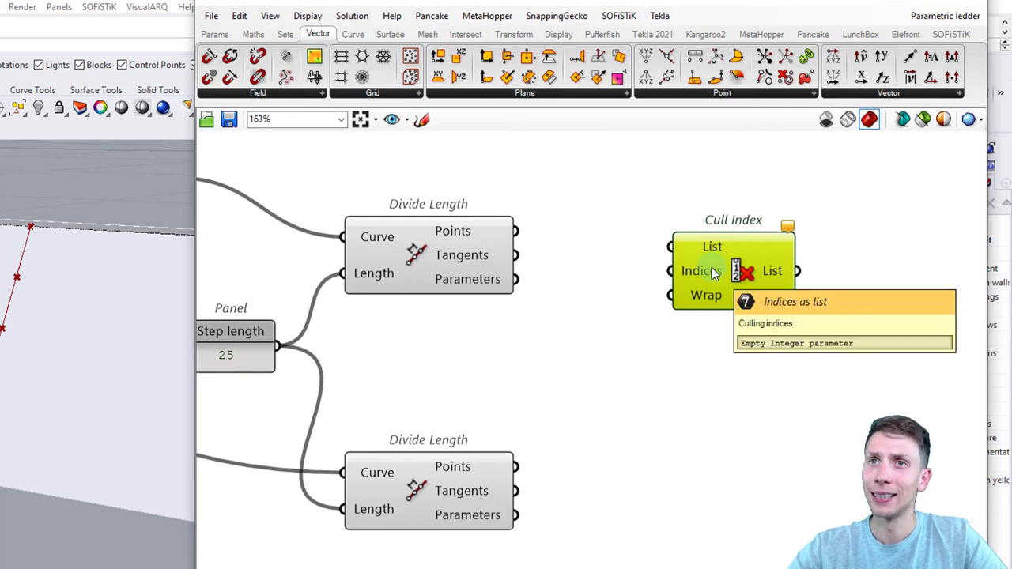
# Step: Add a panel containing 0 near Cull Index and hide the panel's name header
pyautogui.doubleClick(588, 339)
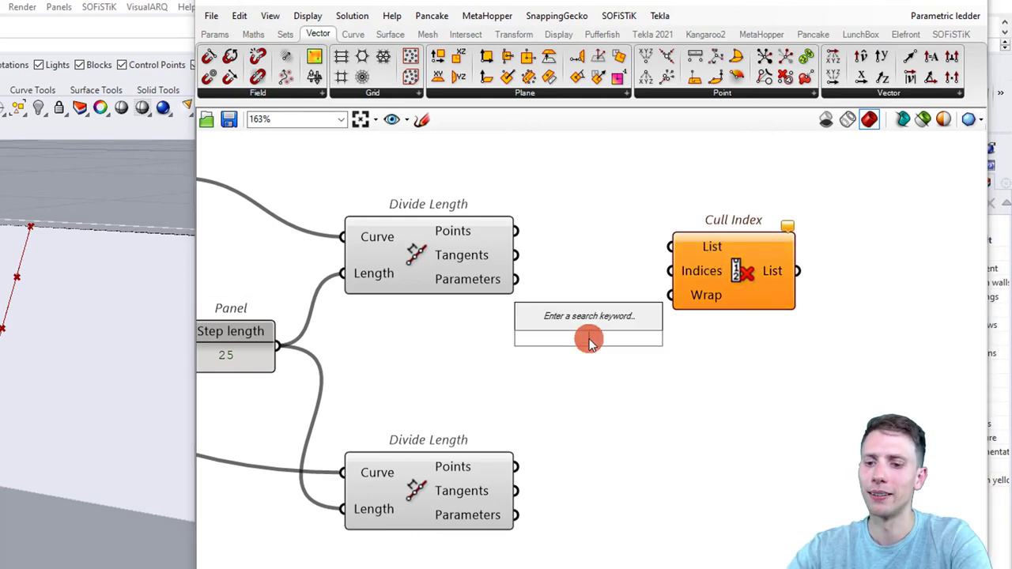
pyautogui.write('//')
pyautogui.press('Return')
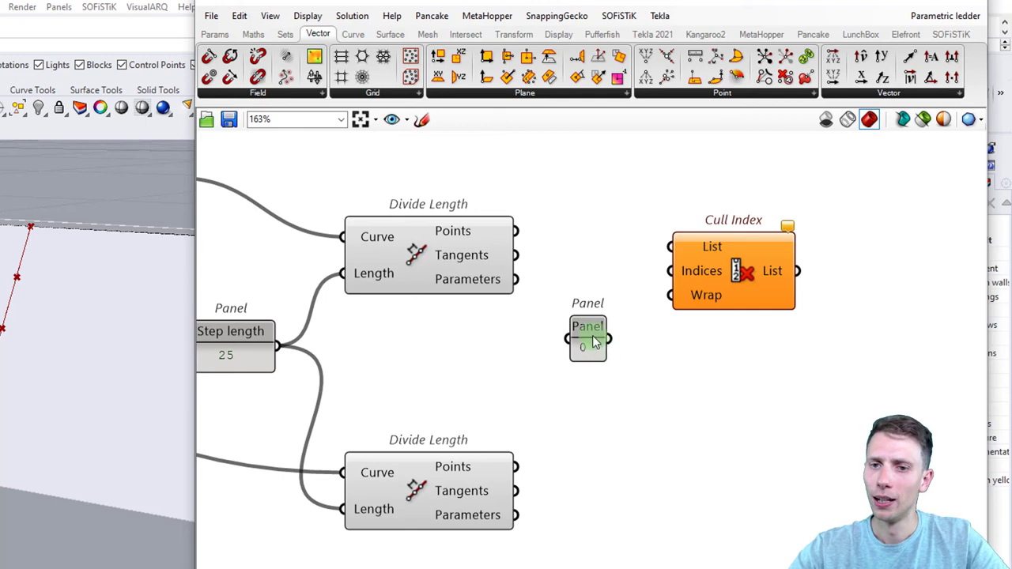
pyautogui.rightClick(591, 328)
pyautogui.click(626, 243)
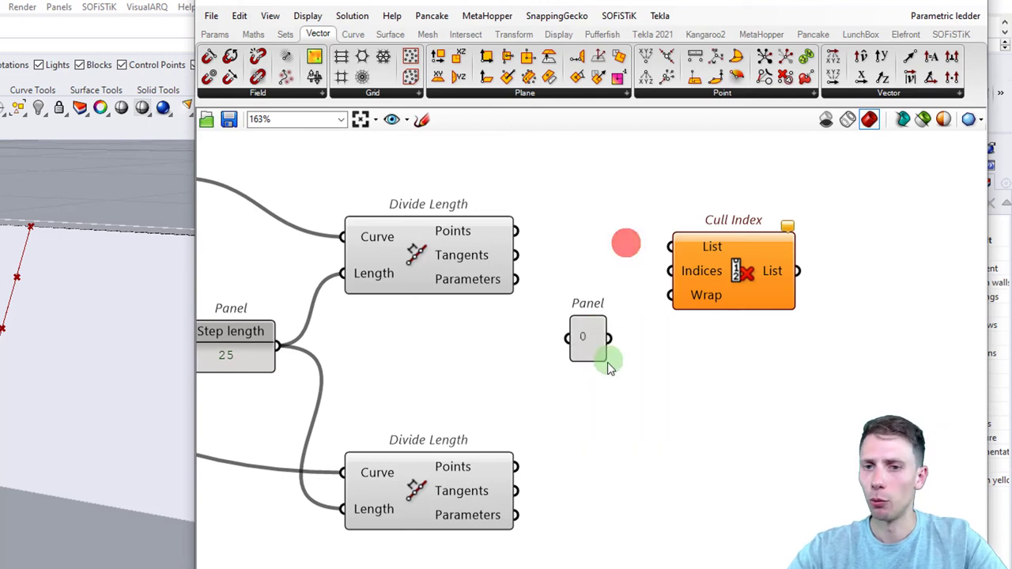
# Step: Wire the upper Divide Length's Points into Cull Index's List and the 0 panel into Indices, aligning Cull Index with Divide Length
pyautogui.moveTo(515, 231); pyautogui.dragTo(671, 246)
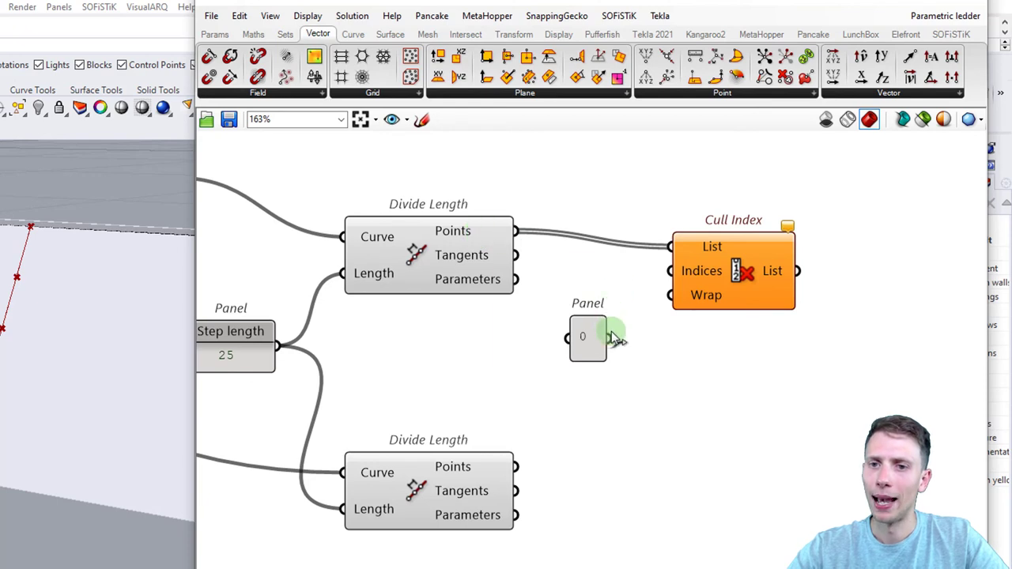
pyautogui.moveTo(609, 337); pyautogui.dragTo(661, 286)
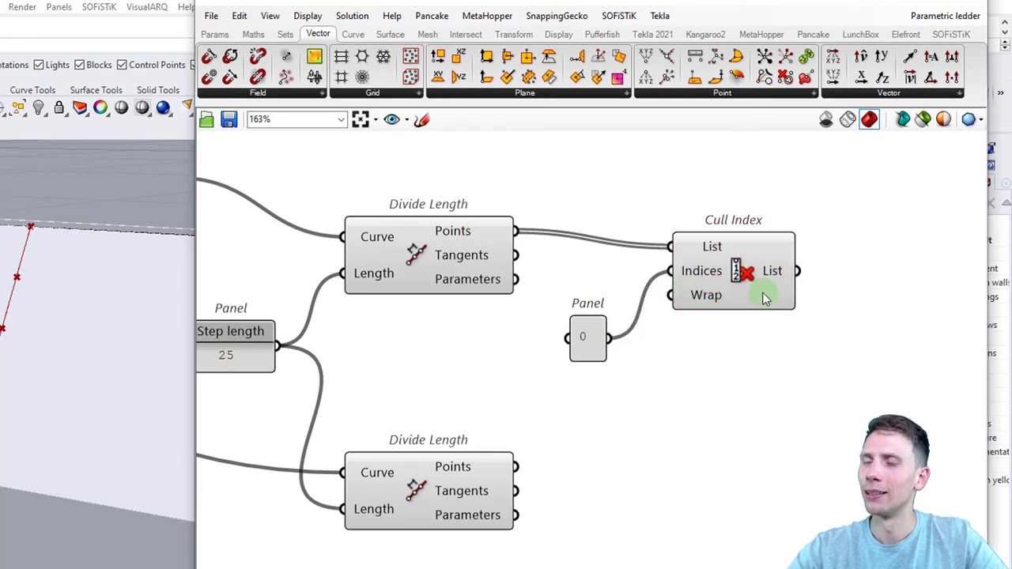
pyautogui.moveTo(729, 268); pyautogui.dragTo(705, 252)
pyautogui.click(757, 261)
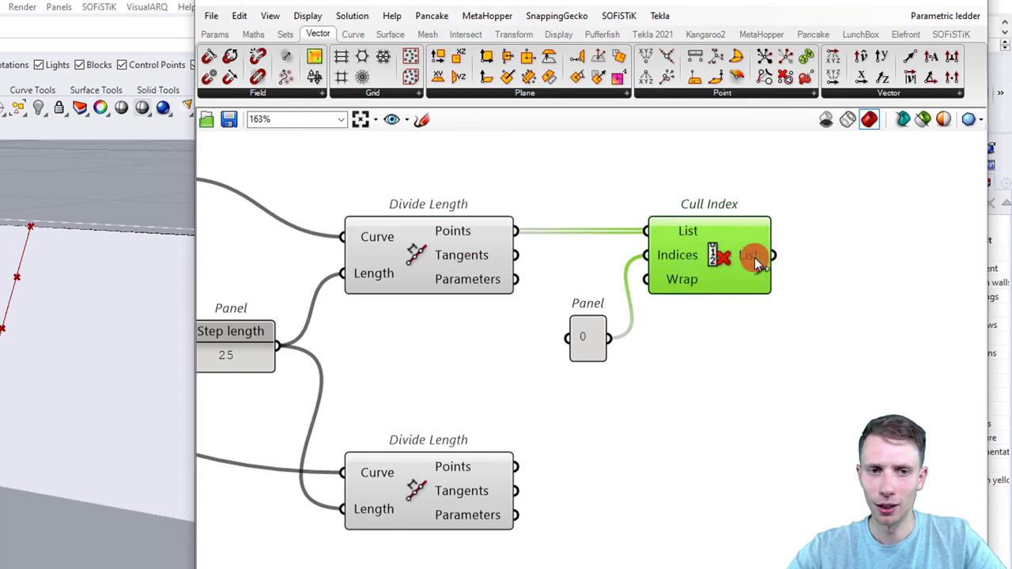
pyautogui.click(752, 337)
pyautogui.click(749, 259)
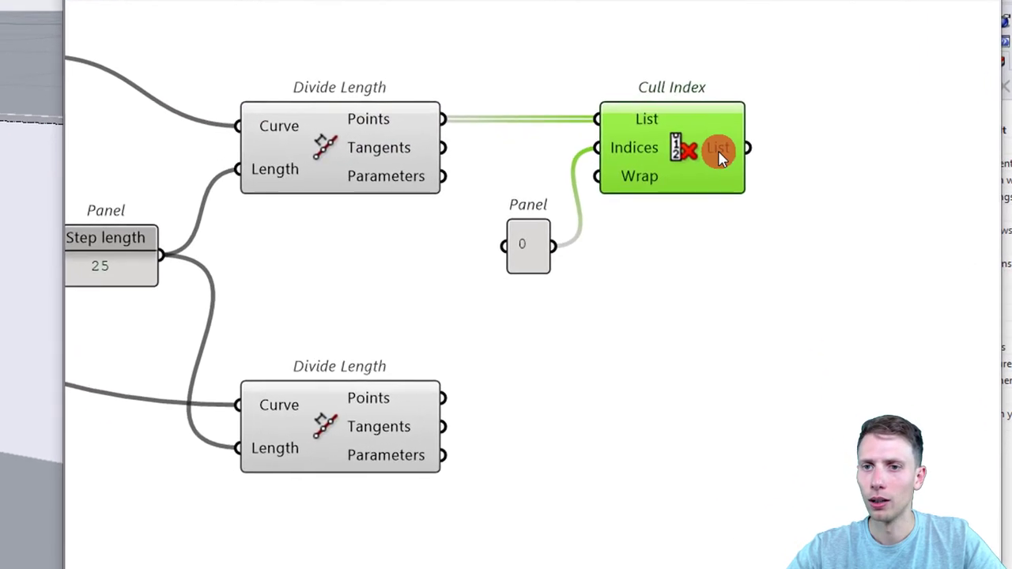
pyautogui.click(718, 151)
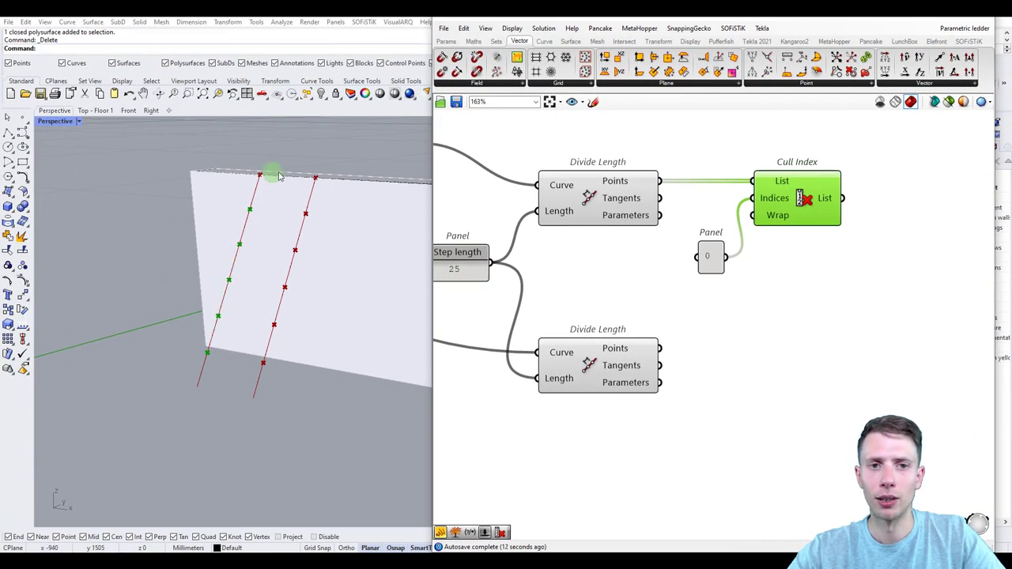
# Step: Duplicate Cull Index with its 0 panel below the originals and wire the lower Divide Length's Points into the copy's List input
pyautogui.moveTo(844, 283); pyautogui.dragTo(688, 192)
pyautogui.moveTo(763, 230); pyautogui.dragTo(741, 203, button='right')
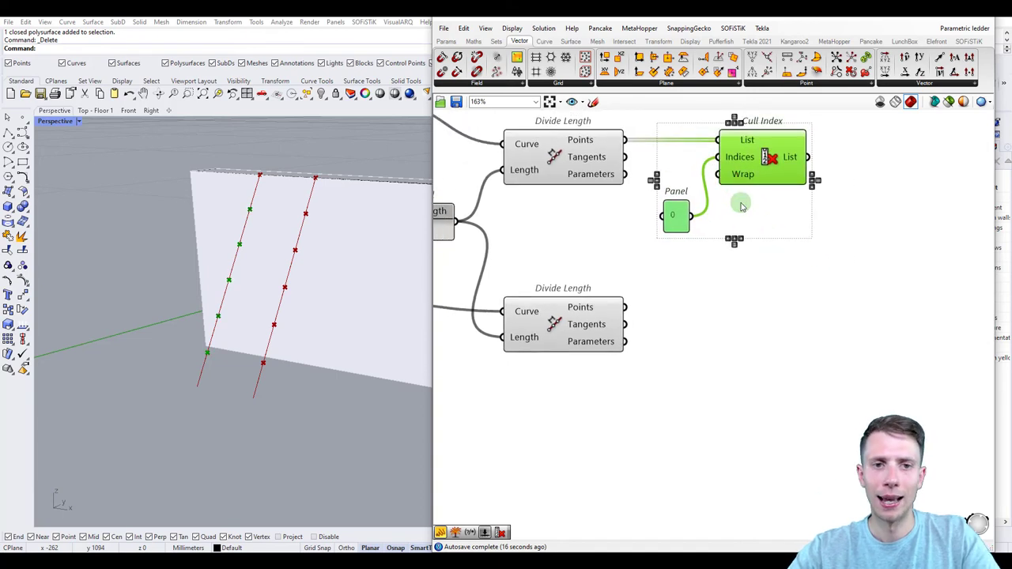
pyautogui.hotkey('ctrl', 'c')
pyautogui.hotkey('ctrl', 'v')
pyautogui.moveTo(749, 202); pyautogui.dragTo(739, 361)
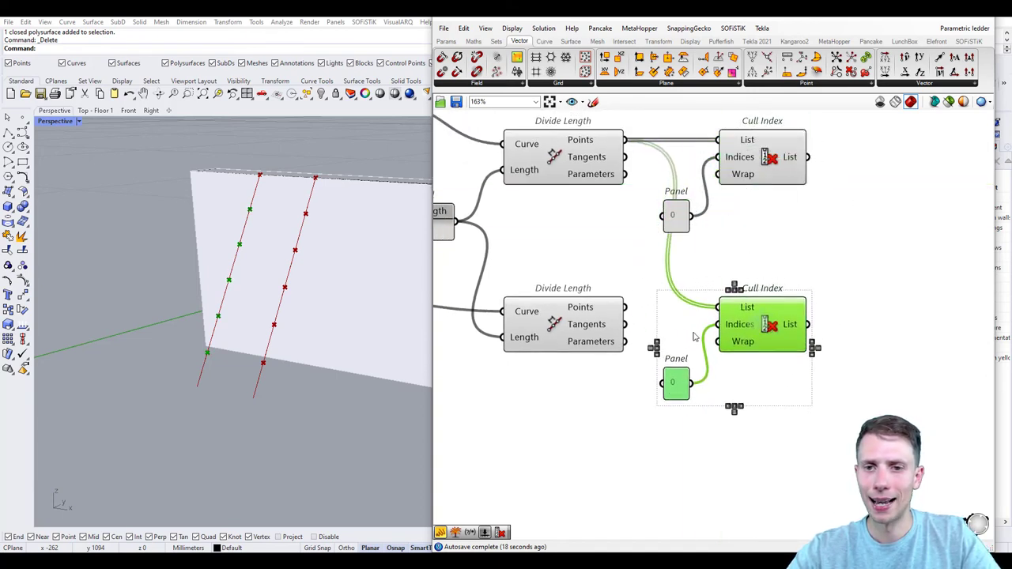
pyautogui.moveTo(625, 307); pyautogui.dragTo(718, 308)
pyautogui.click(838, 290)
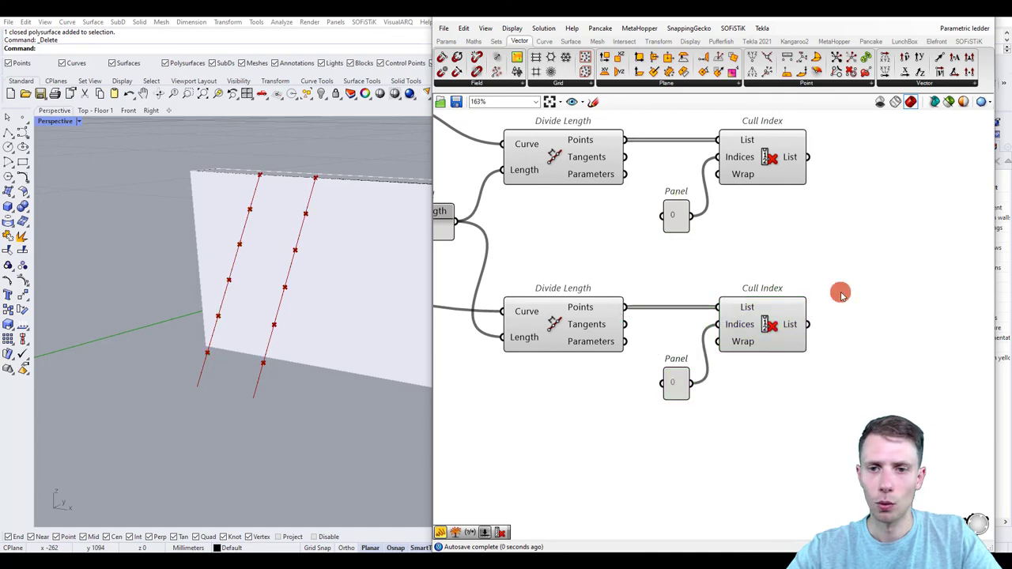
# Step: Add a Line component beside the two Cull Index components
pyautogui.click(779, 346)
pyautogui.moveTo(829, 292); pyautogui.dragTo(648, 353, button='right')
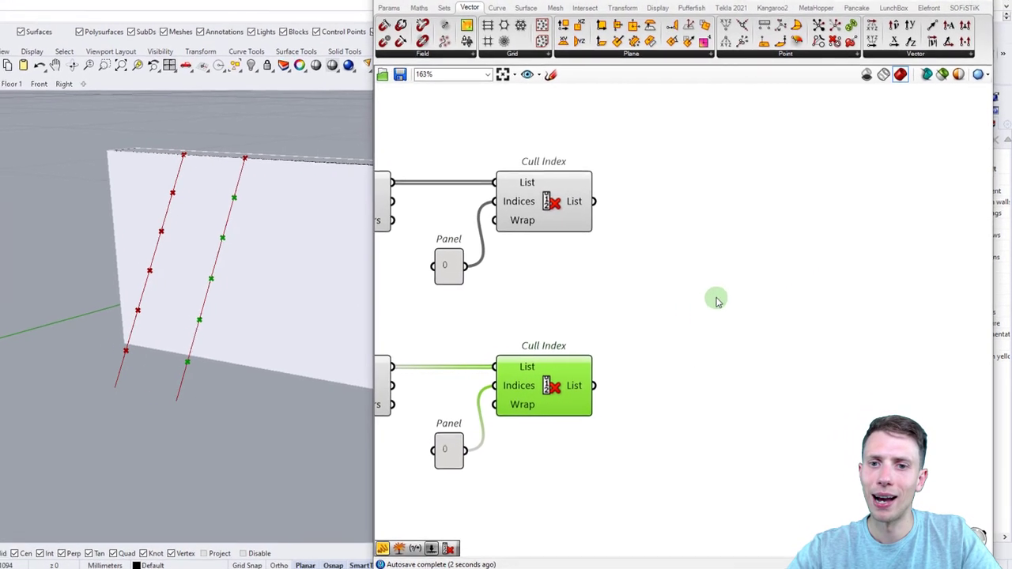
pyautogui.click(751, 309)
pyautogui.doubleClick(683, 291)
pyautogui.write('lin')
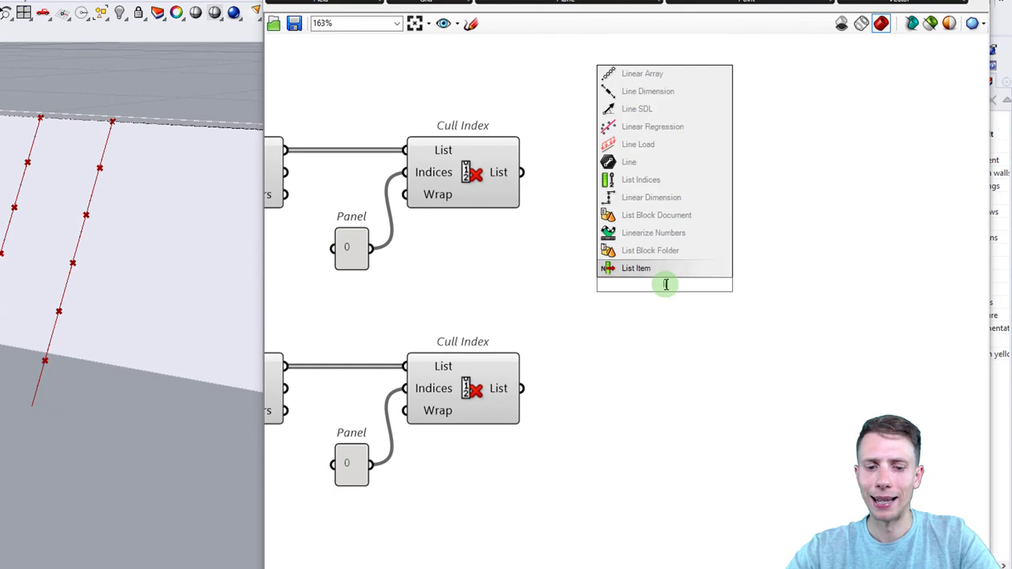
pyautogui.write('e')
pyautogui.click(649, 252)
# Step: Wire the upper Cull Index's List into Line's Start Point and the lower Cull Index's List into its End Point
pyautogui.moveTo(622, 296); pyautogui.dragTo(615, 268, button='right')
pyautogui.moveTo(482, 234); pyautogui.dragTo(529, 208, button='right')
pyautogui.click(534, 139)
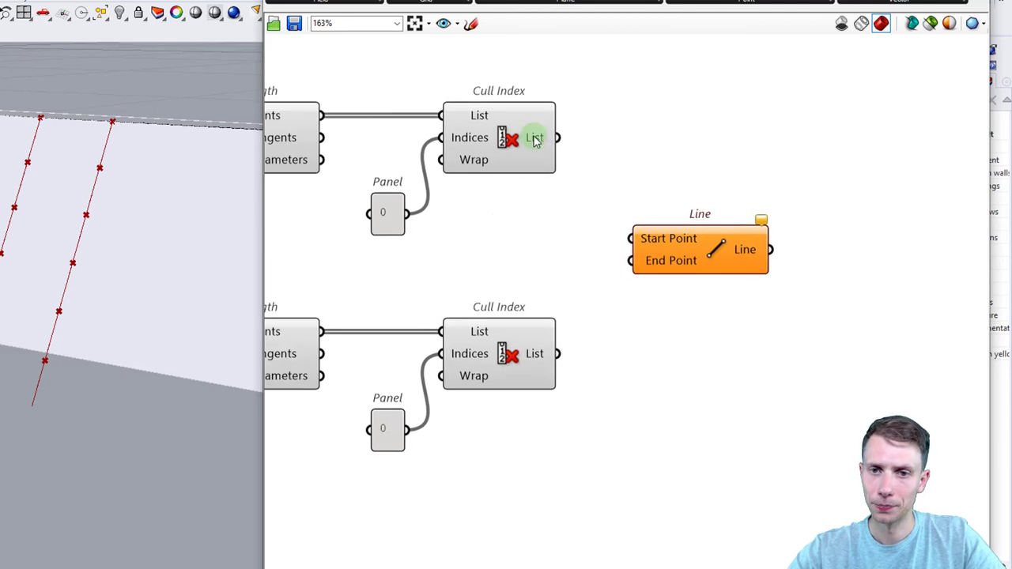
pyautogui.moveTo(534, 139)
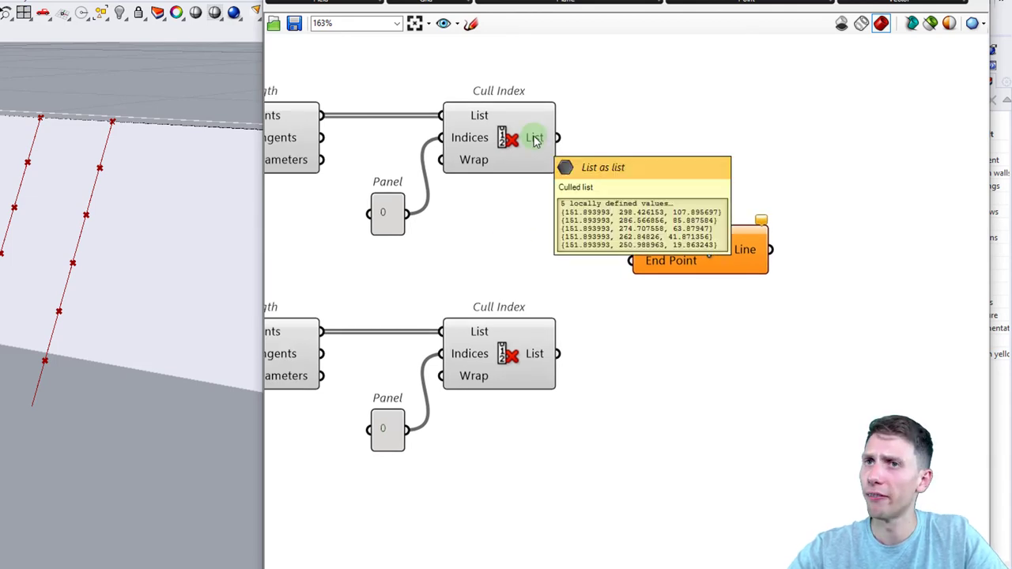
pyautogui.click(535, 354)
pyautogui.moveTo(535, 356)
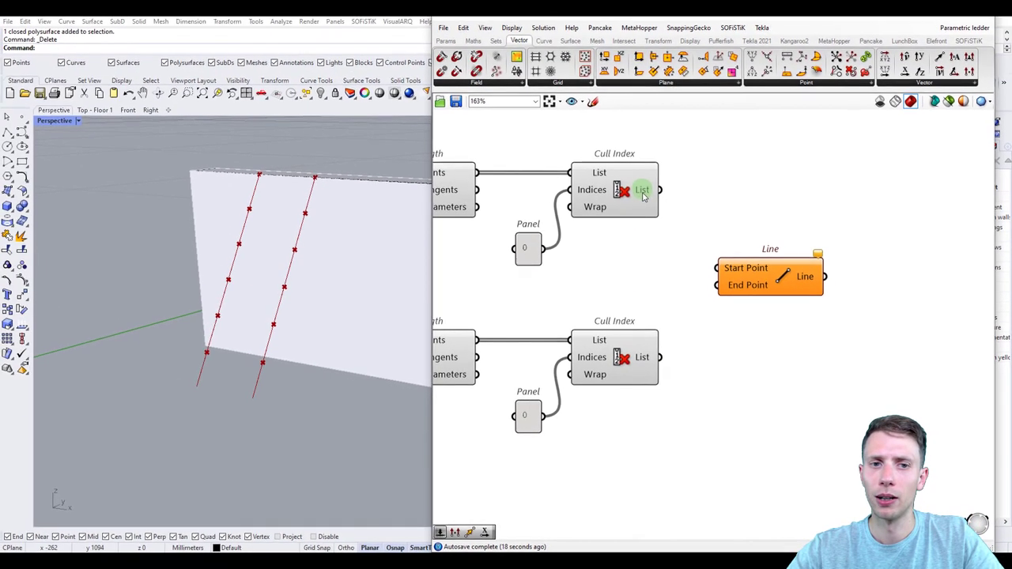
pyautogui.click(643, 192)
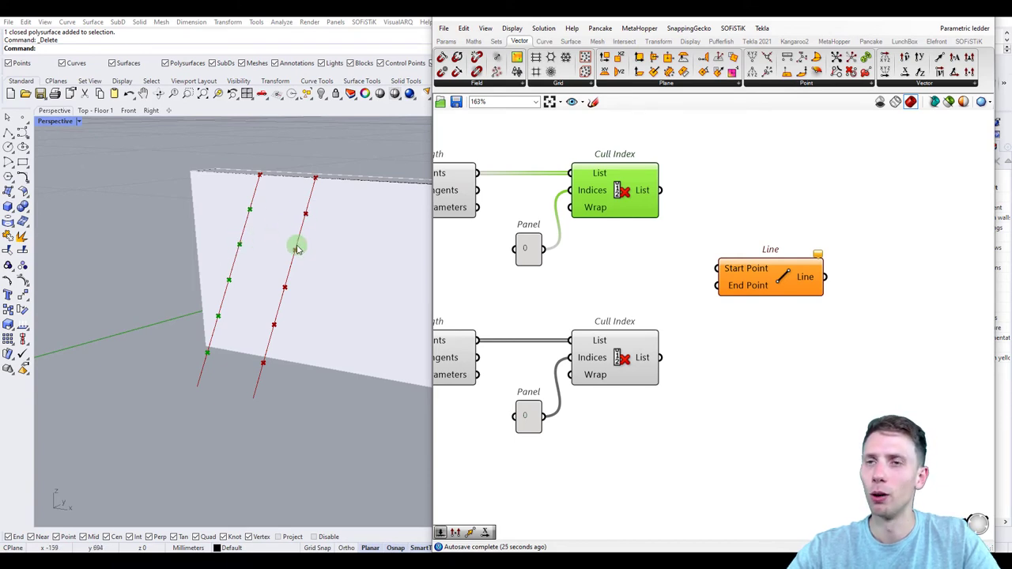
pyautogui.moveTo(667, 190); pyautogui.dragTo(726, 271)
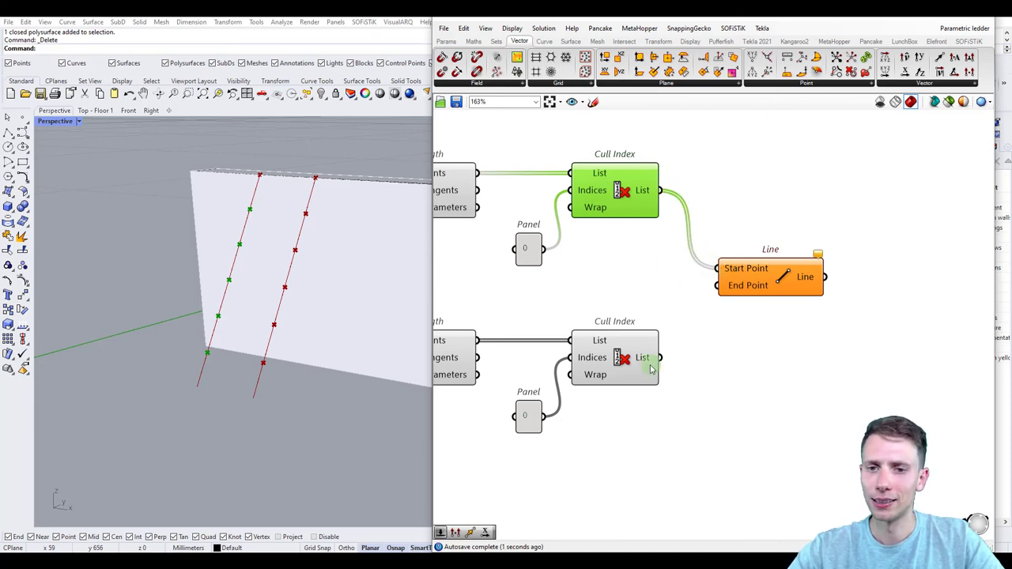
pyautogui.moveTo(660, 359); pyautogui.dragTo(769, 254)
# Step: Examine the ladder rungs in the perspective view and set the Distance from wall slider to 66
pyautogui.moveTo(270, 265); pyautogui.dragTo(290, 259, button='right')
pyautogui.moveTo(219, 286); pyautogui.dragTo(330, 295, button='right')
pyautogui.moveTo(251, 297); pyautogui.dragTo(287, 287, button='right')
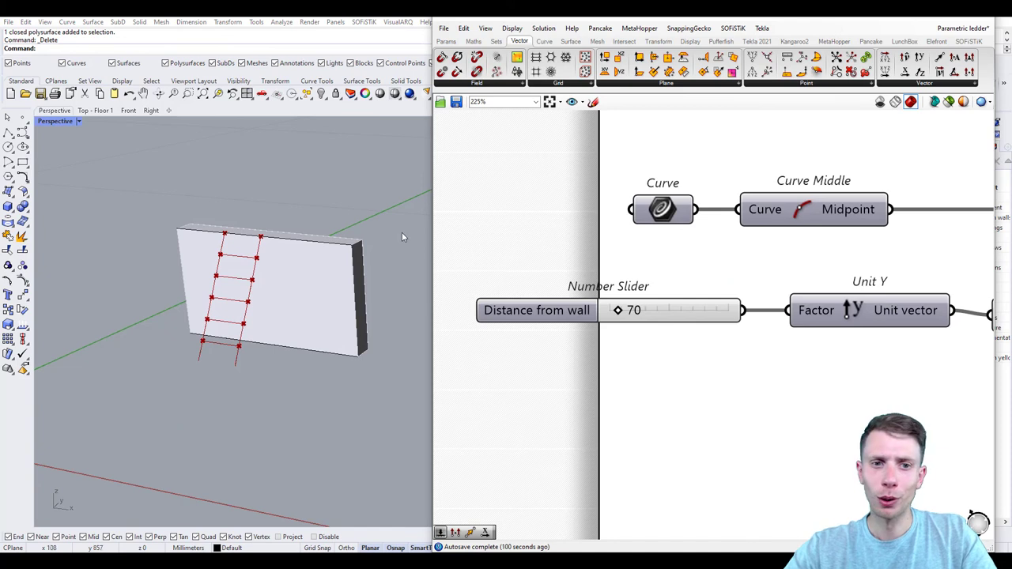
pyautogui.moveTo(238, 336); pyautogui.dragTo(236, 332, button='right')
pyautogui.scroll(4, 238, 333)
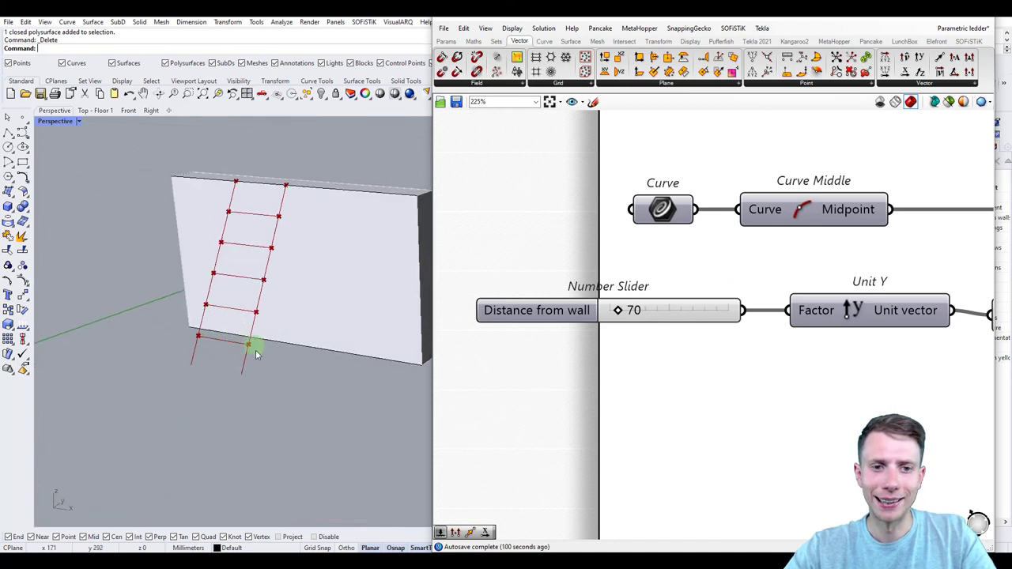
pyautogui.scroll(4, 254, 365)
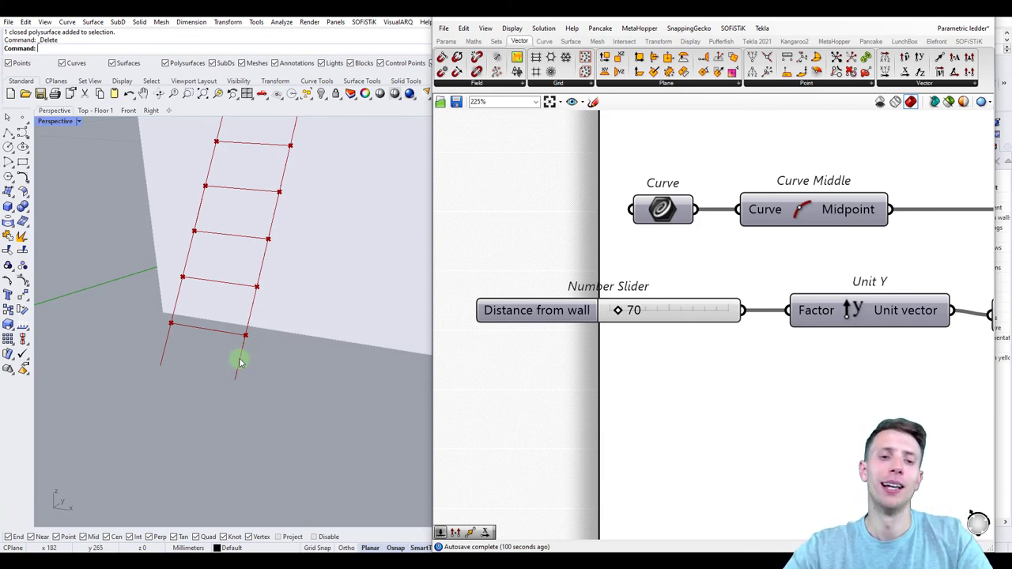
pyautogui.scroll(-2, 239, 360)
pyautogui.moveTo(621, 310); pyautogui.dragTo(622, 309)
pyautogui.moveTo(301, 356)
pyautogui.mouseDown(button='right')
pyautogui.moveTo(276, 366)
pyautogui.moveTo(291, 346)
pyautogui.mouseUp(button='right')
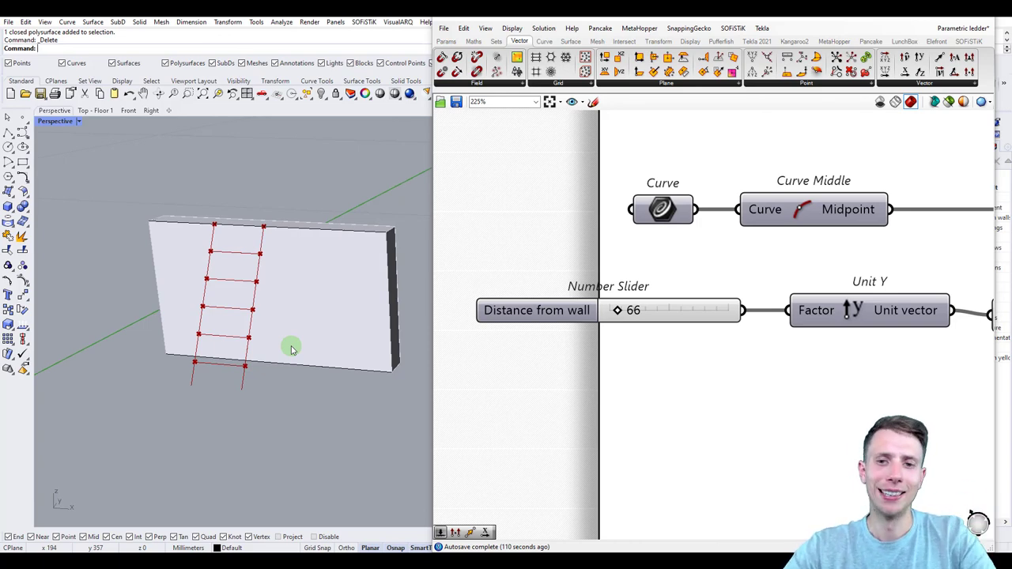
pyautogui.scroll(-4, 291, 347)
pyautogui.scroll(-6, 666, 326)
pyautogui.moveTo(748, 303); pyautogui.dragTo(572, 289, button='right')
pyautogui.moveTo(820, 305); pyautogui.dragTo(563, 285, button='right')
pyautogui.moveTo(766, 303); pyautogui.dragTo(706, 300, button='right')
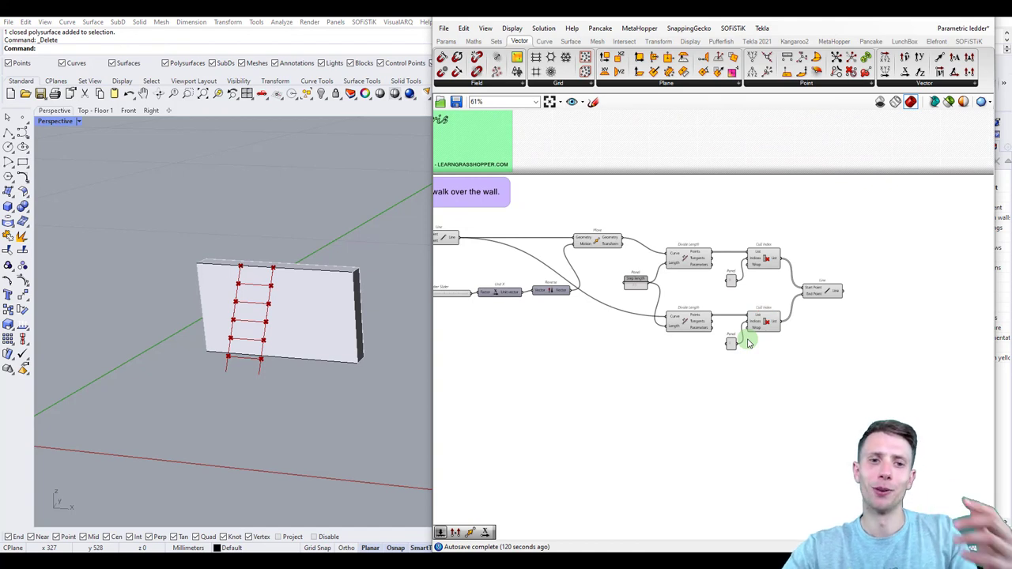